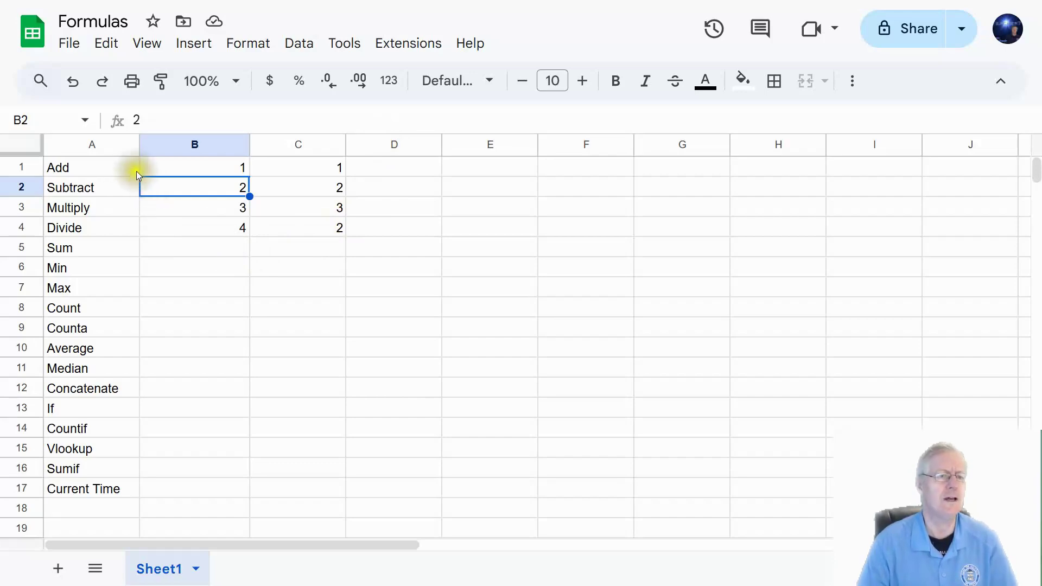
Step: Enter the formula =(B1+C1) in cell D1 to add the two numbers in the Add row
{"action": "left_click", "coordinate": [112, 168]}
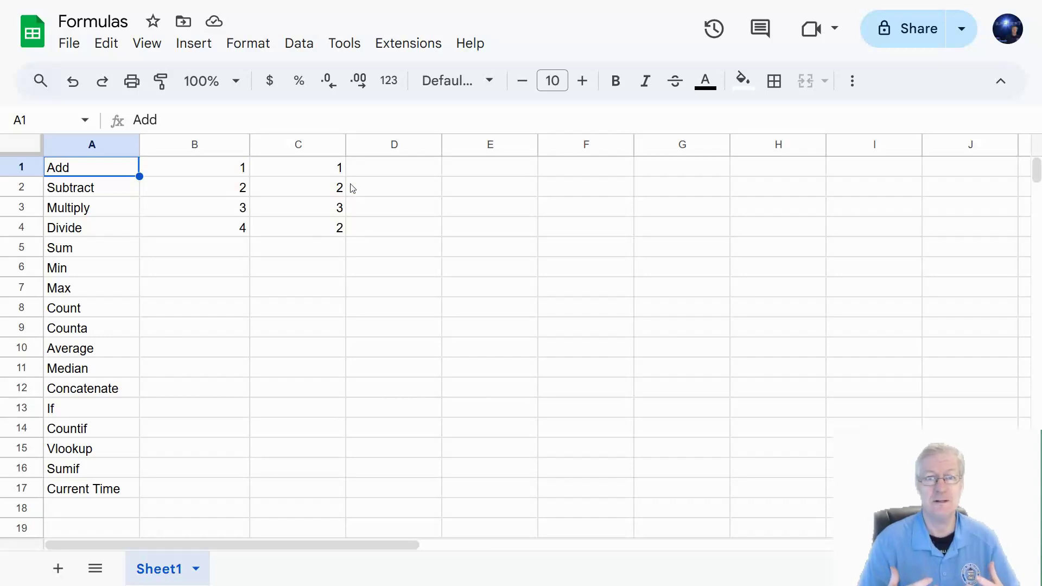
{"action": "left_click", "coordinate": [374, 171]}
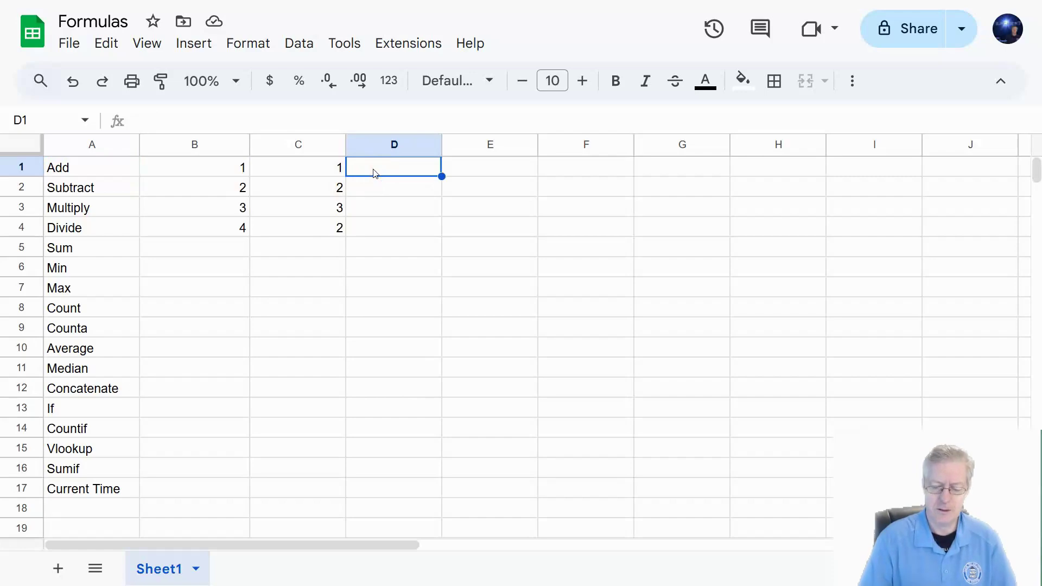
{"action": "type", "text": "="}
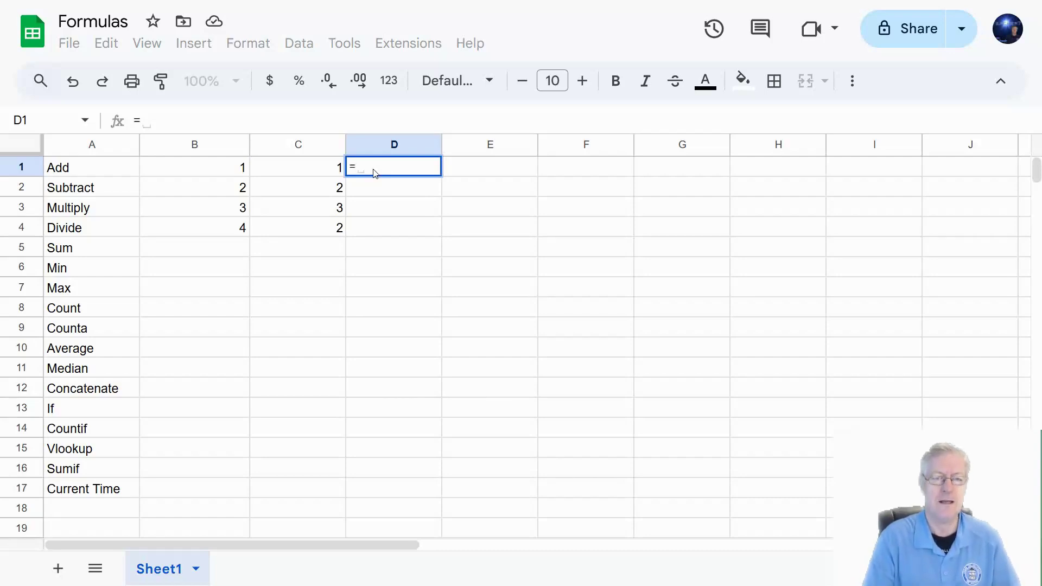
{"action": "type", "text": "("}
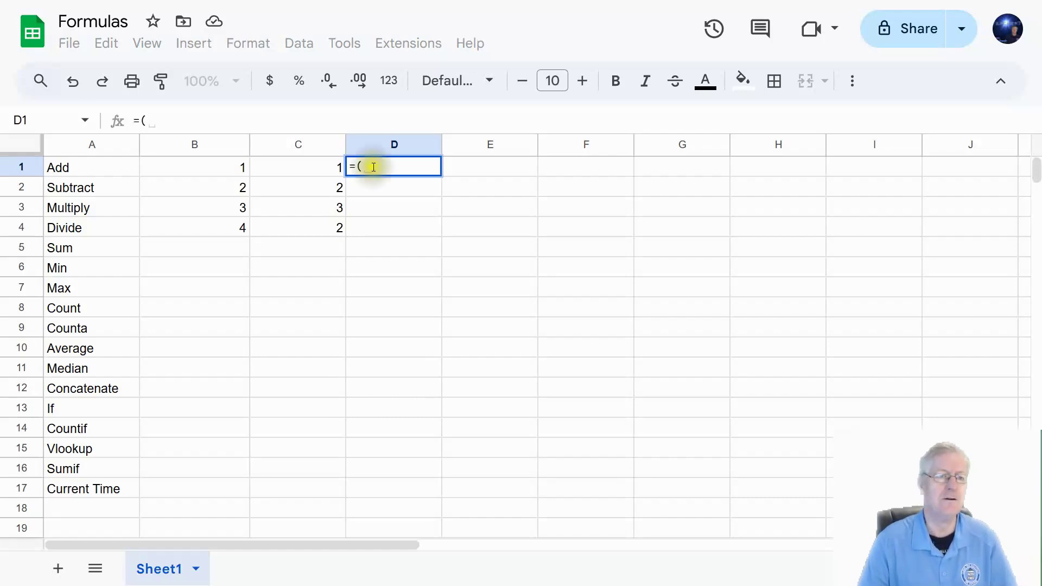
{"action": "left_click", "coordinate": [230, 171]}
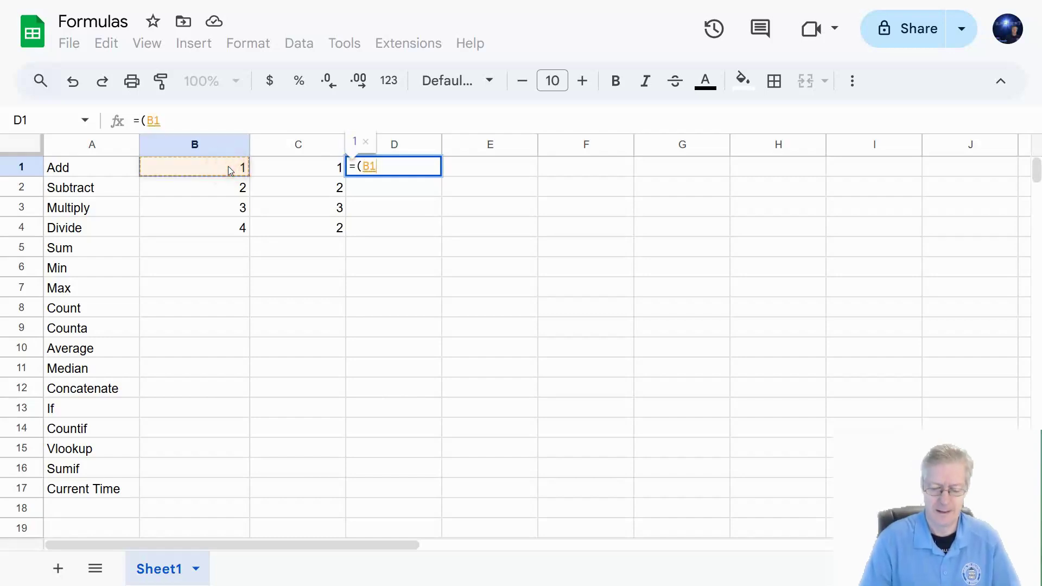
{"action": "type", "text": "+"}
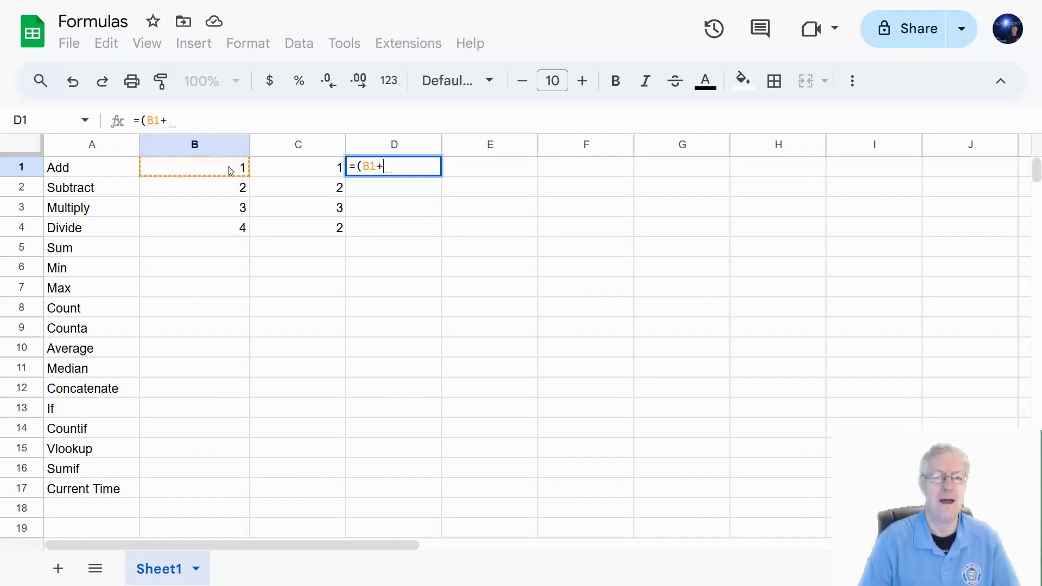
{"action": "left_click", "coordinate": [303, 173]}
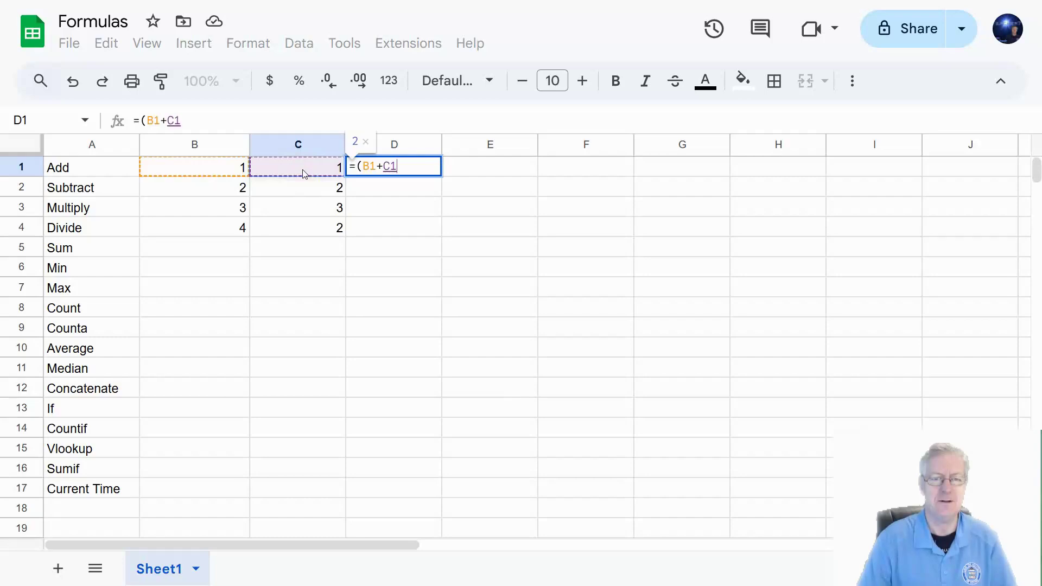
{"action": "key", "text": "Return"}
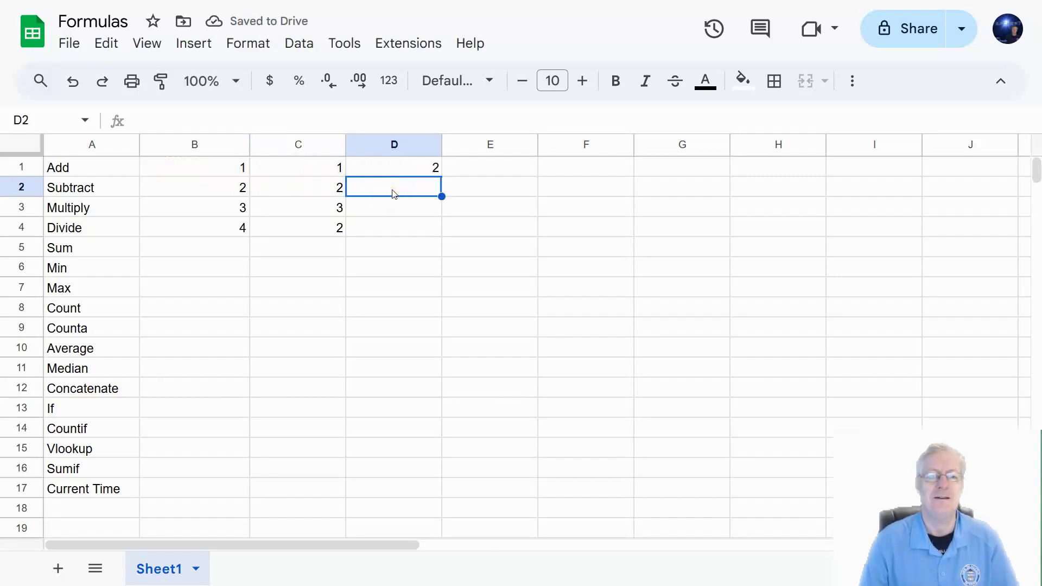
{"action": "left_click", "coordinate": [406, 166]}
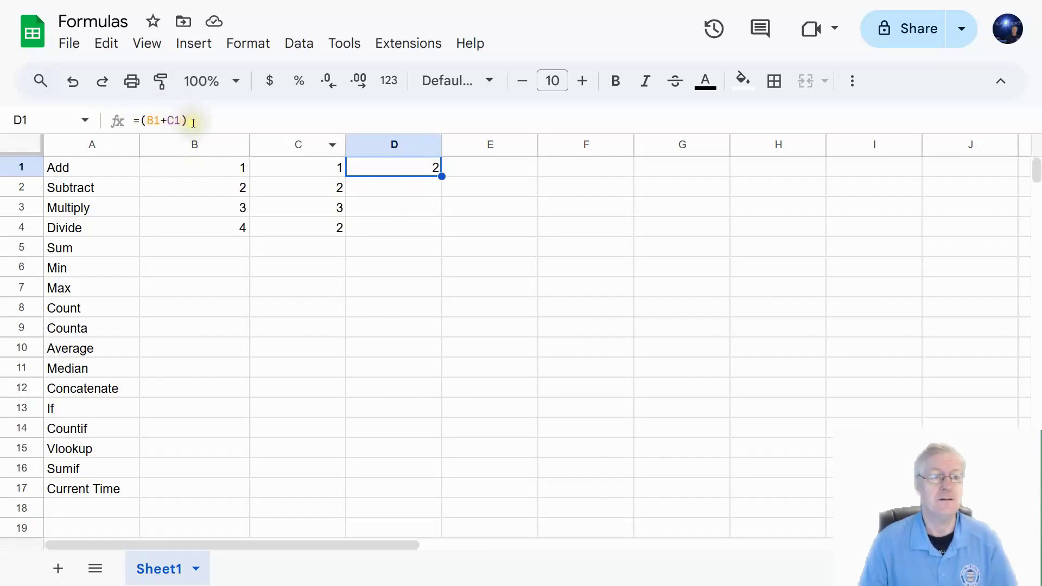
Step: Enter the formula =B2-C2 in cell D2 to subtract the two numbers in the Subtract row
{"action": "left_click", "coordinate": [391, 193]}
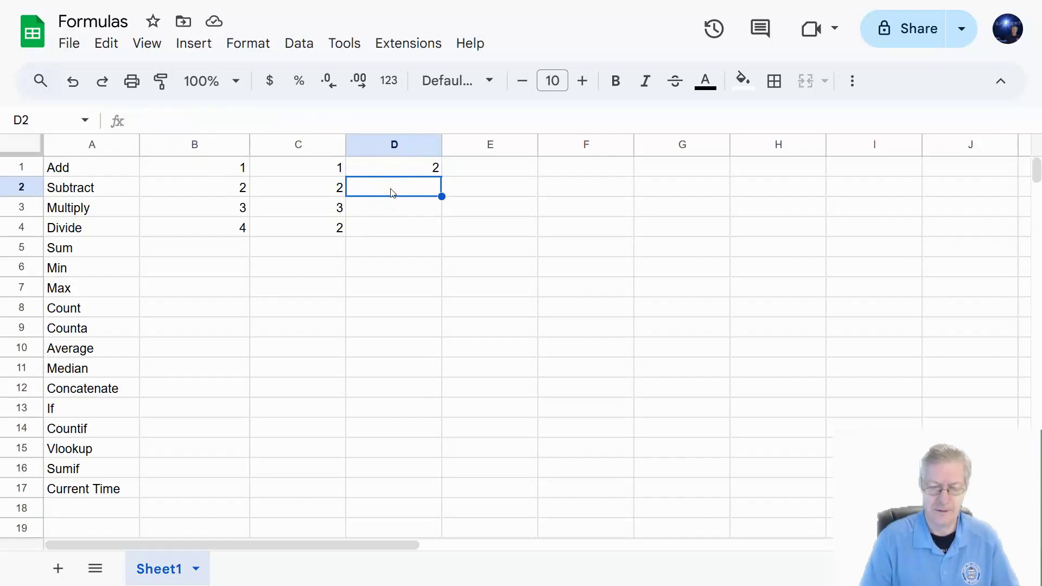
{"action": "type", "text": "="}
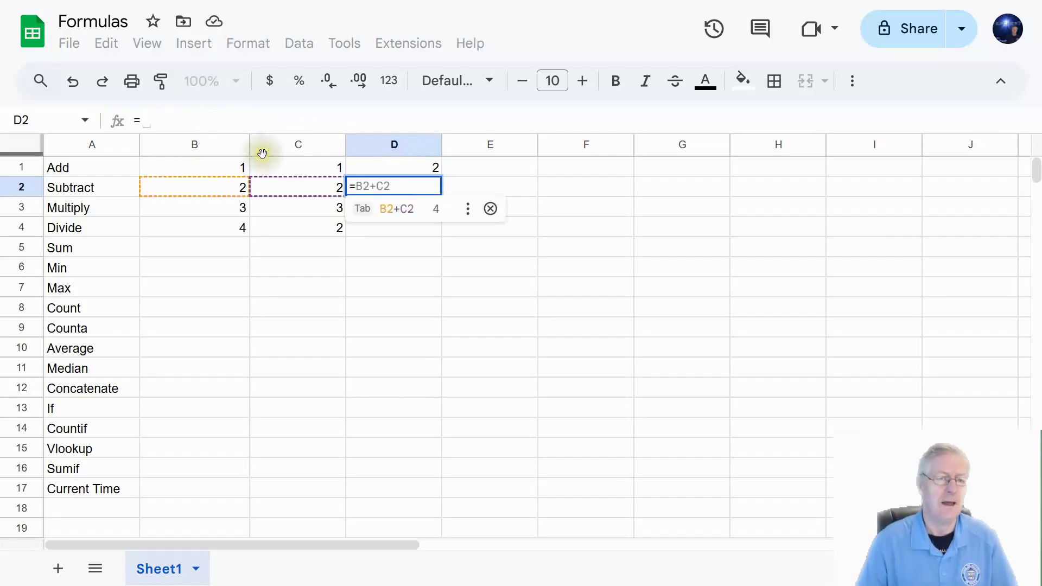
{"action": "left_click", "coordinate": [225, 185]}
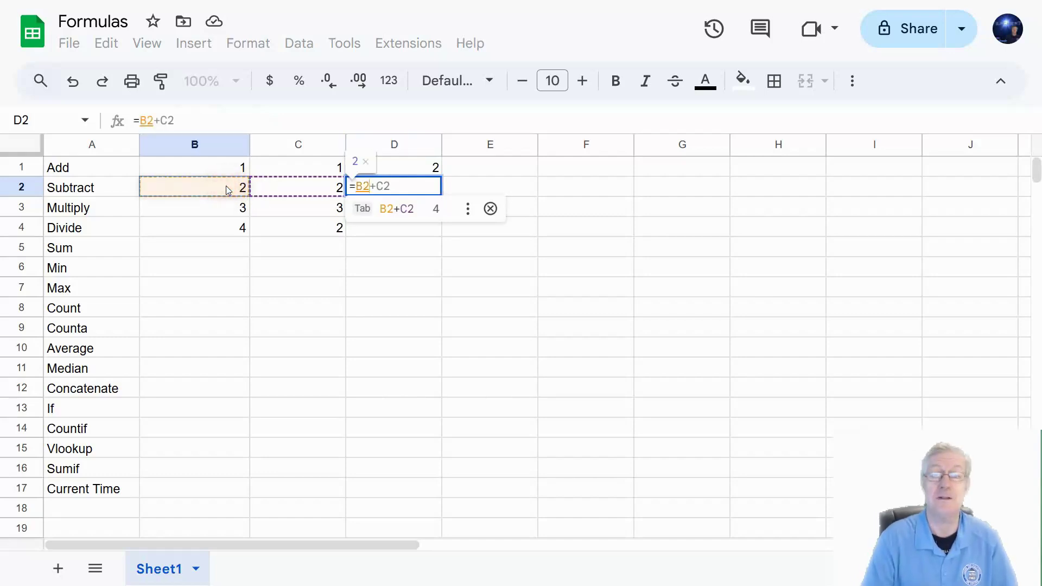
{"action": "type", "text": "-"}
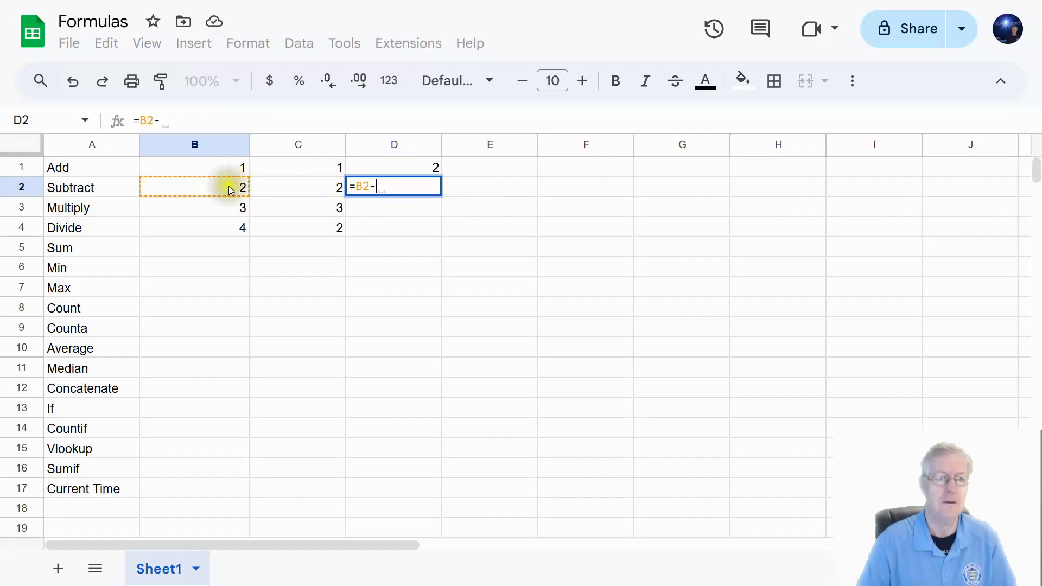
{"action": "left_click", "coordinate": [300, 190]}
{"action": "key", "text": "Return"}
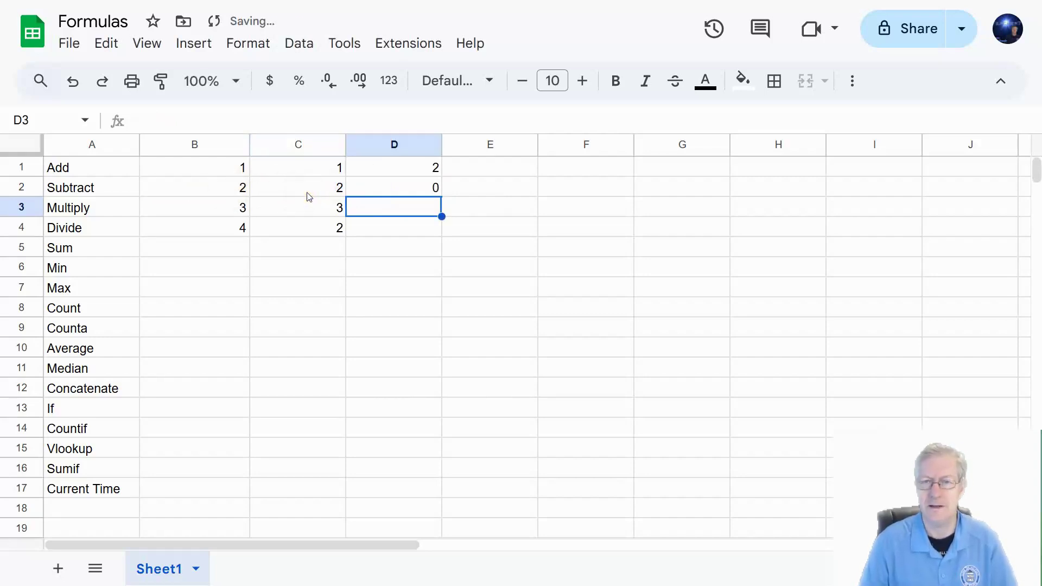
Step: Change cell B2 in the Subtract row to 4 and check the formula in D2
{"action": "left_click", "coordinate": [232, 188]}
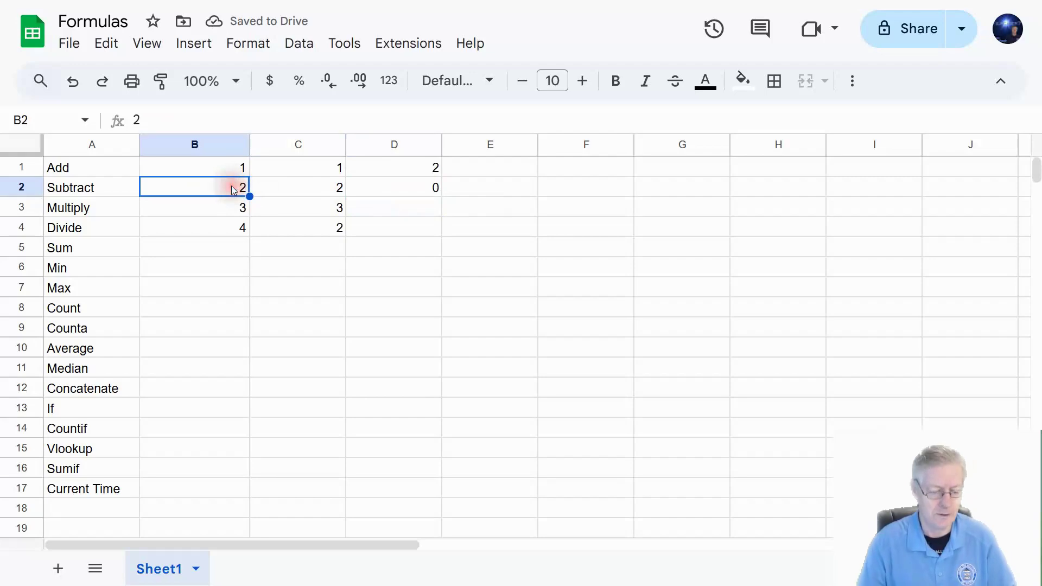
{"action": "type", "text": "4"}
{"action": "left_click", "coordinate": [300, 209]}
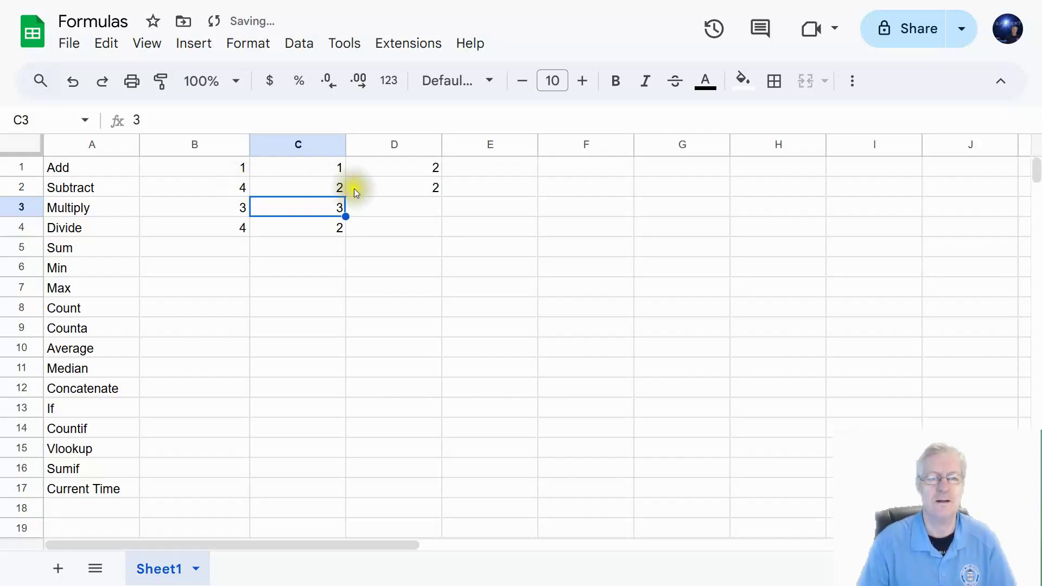
{"action": "left_click", "coordinate": [402, 188]}
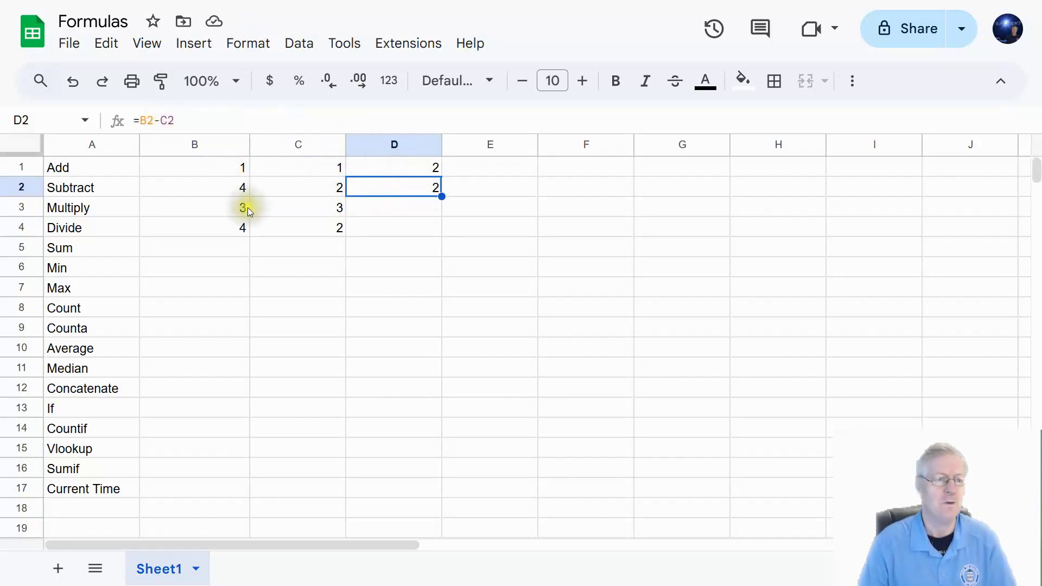
Step: Enter the formula =(B3*C3) in cell D3 to multiply the two numbers in the Multiply row
{"action": "left_click", "coordinate": [353, 213]}
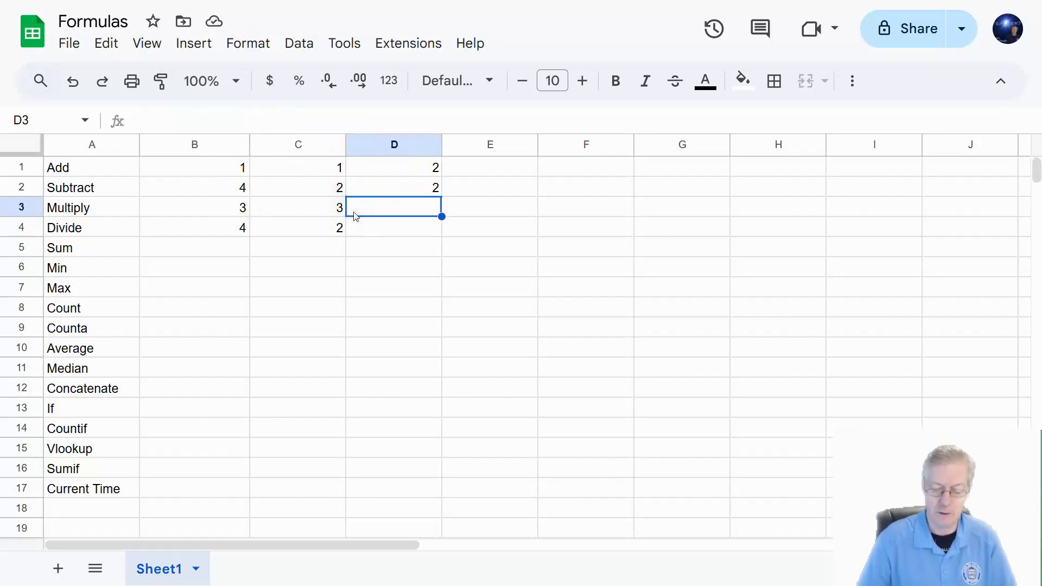
{"action": "type", "text": "="}
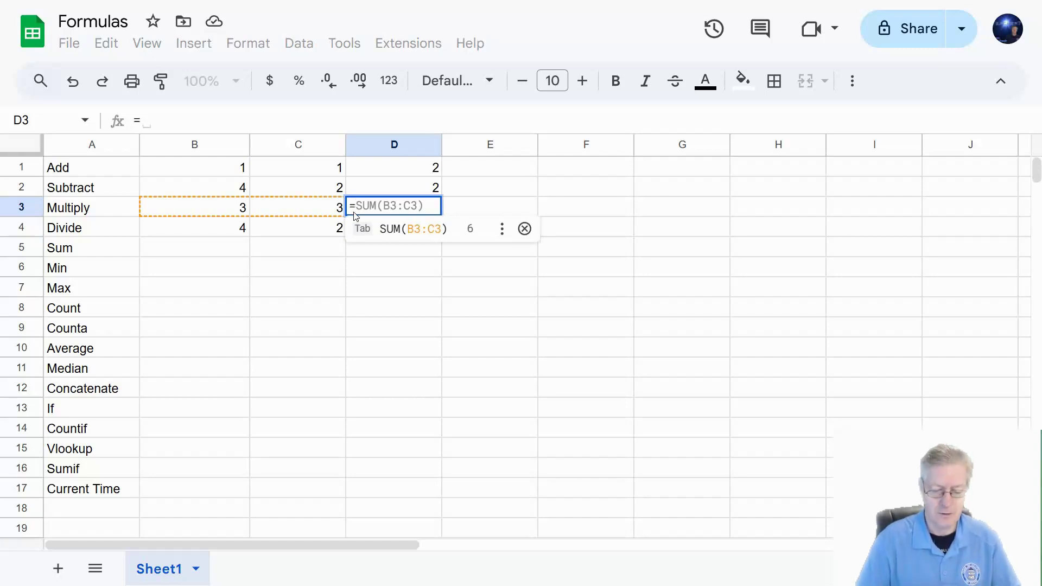
{"action": "type", "text": "("}
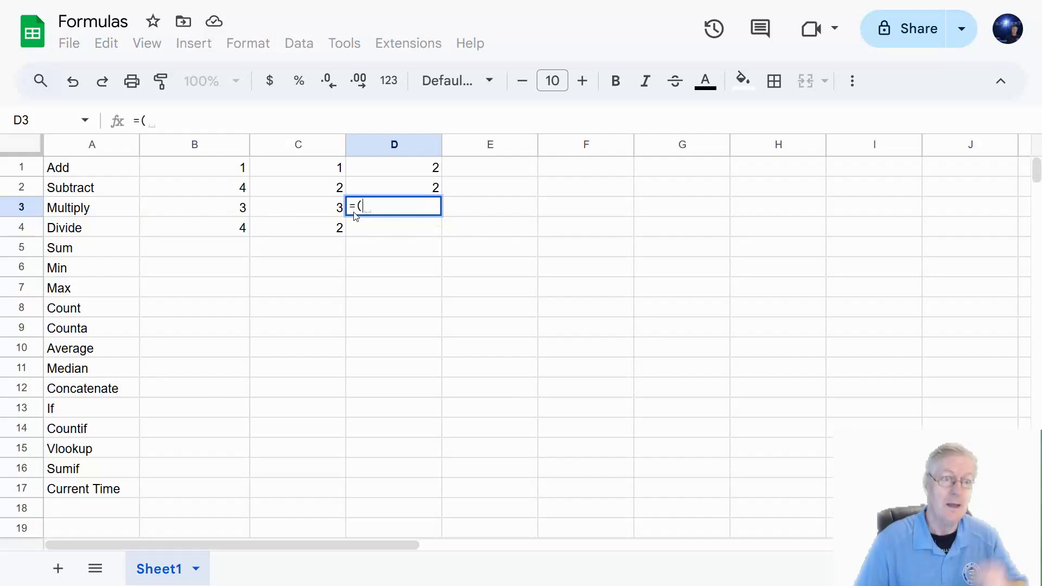
{"action": "left_click", "coordinate": [234, 213]}
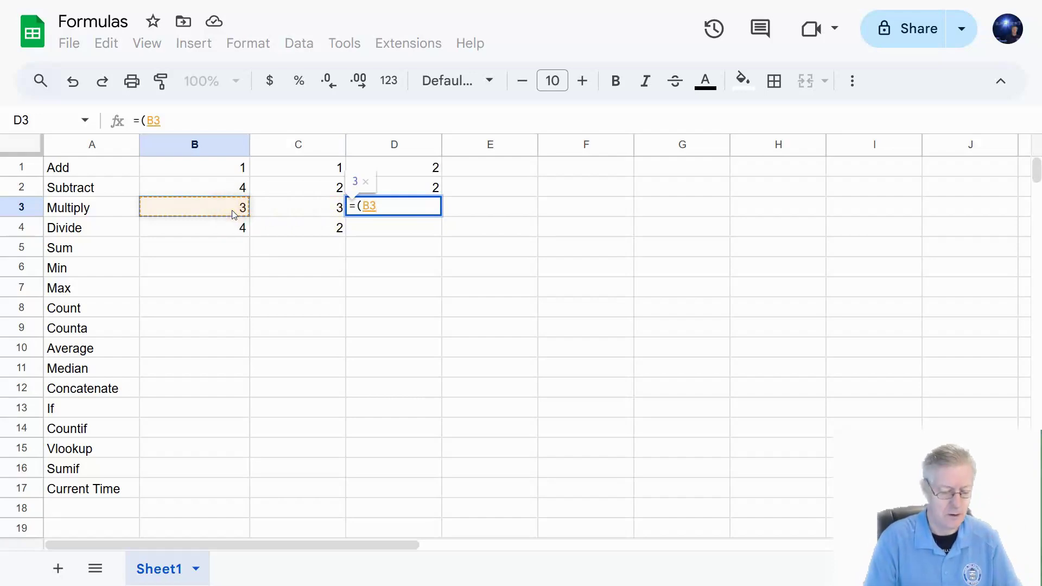
{"action": "type", "text": "*"}
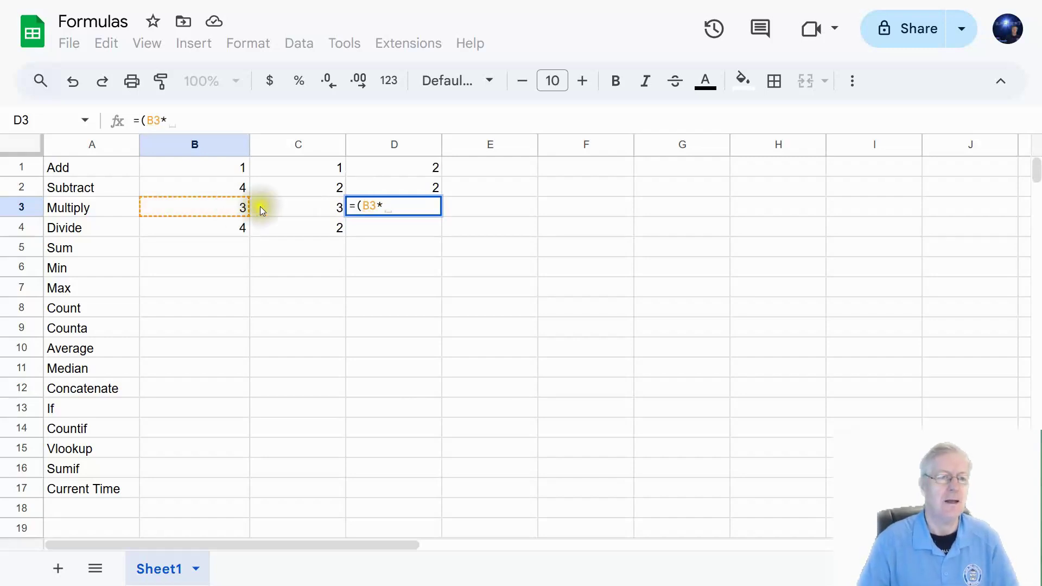
{"action": "left_click", "coordinate": [307, 213]}
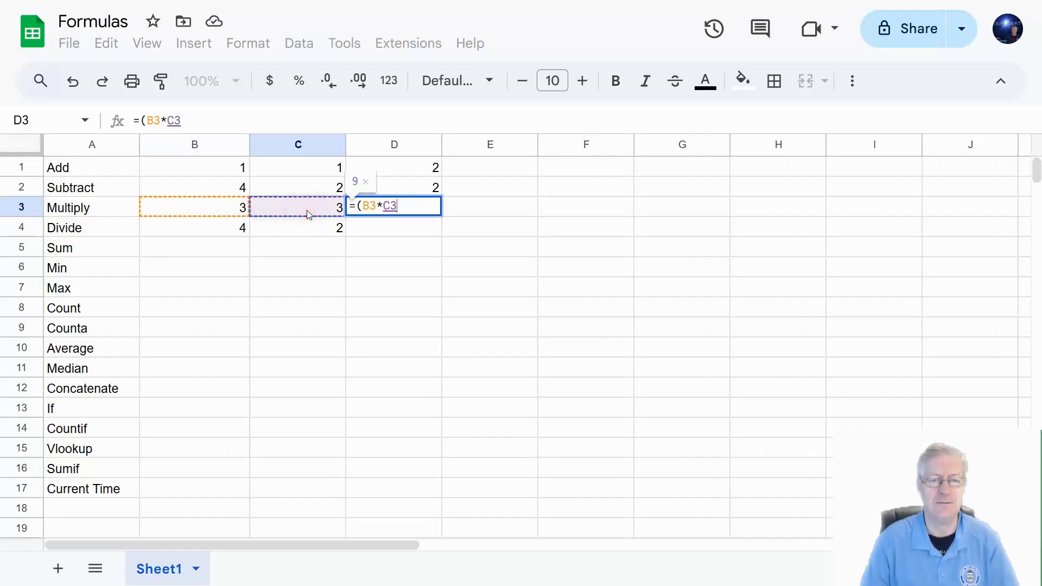
{"action": "key", "text": "Return"}
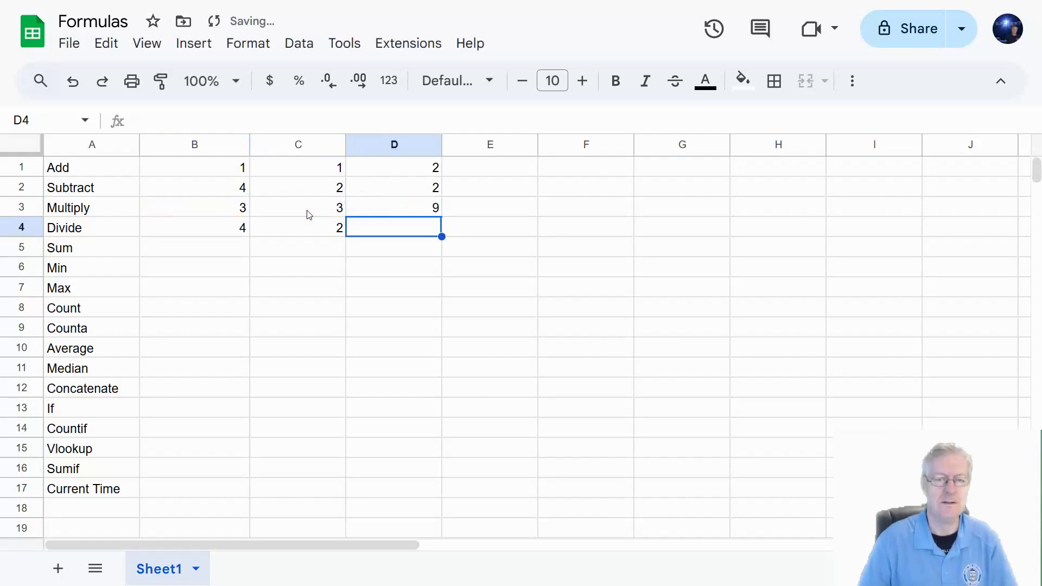
{"action": "left_click", "coordinate": [380, 205]}
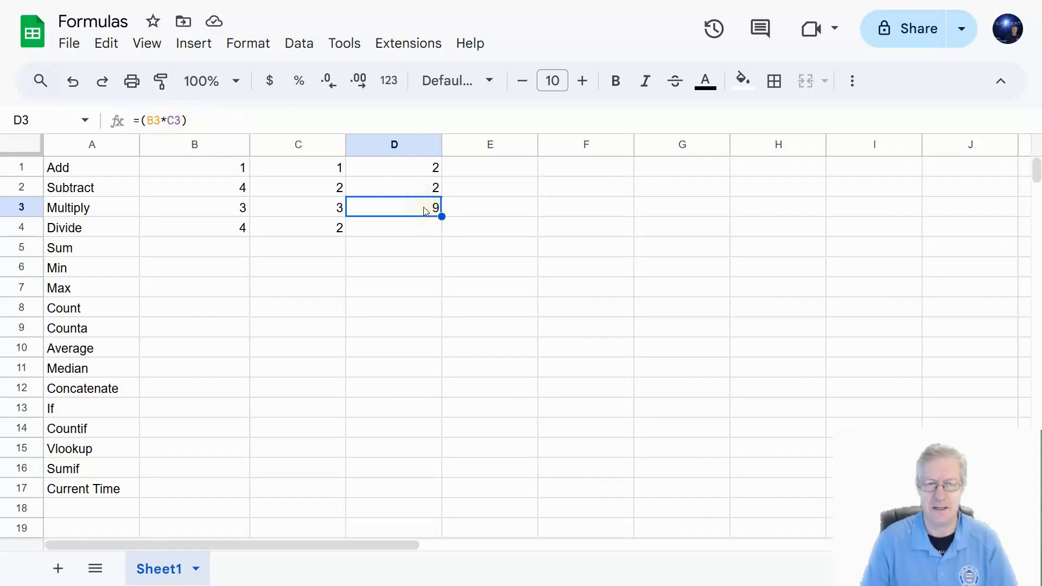
Step: Enter the formula =(B4/C4) in cell D4 to divide the first number in the Divide row by the second
{"action": "left_click", "coordinate": [377, 233]}
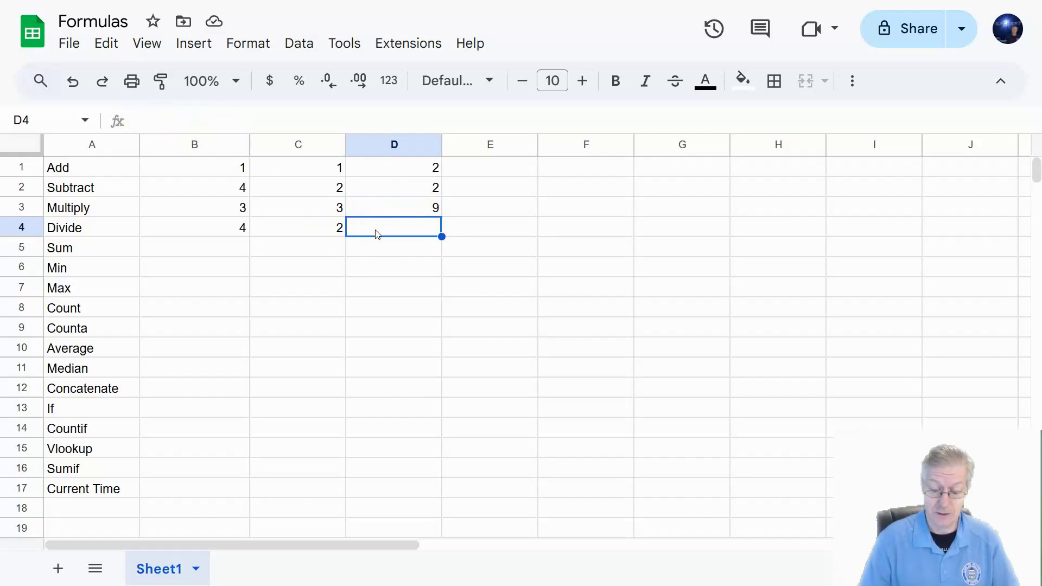
{"action": "type", "text": "="}
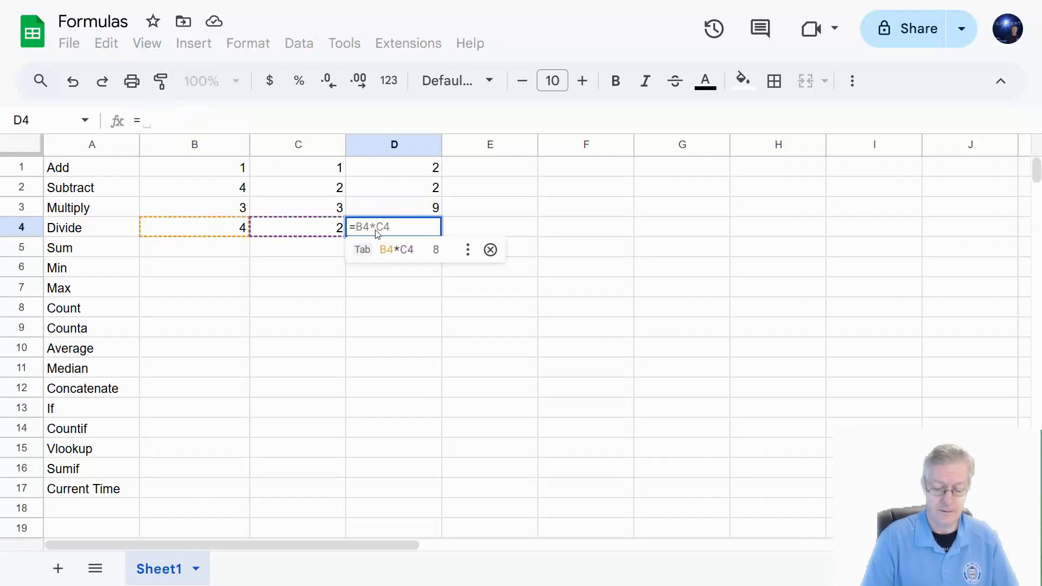
{"action": "type", "text": "("}
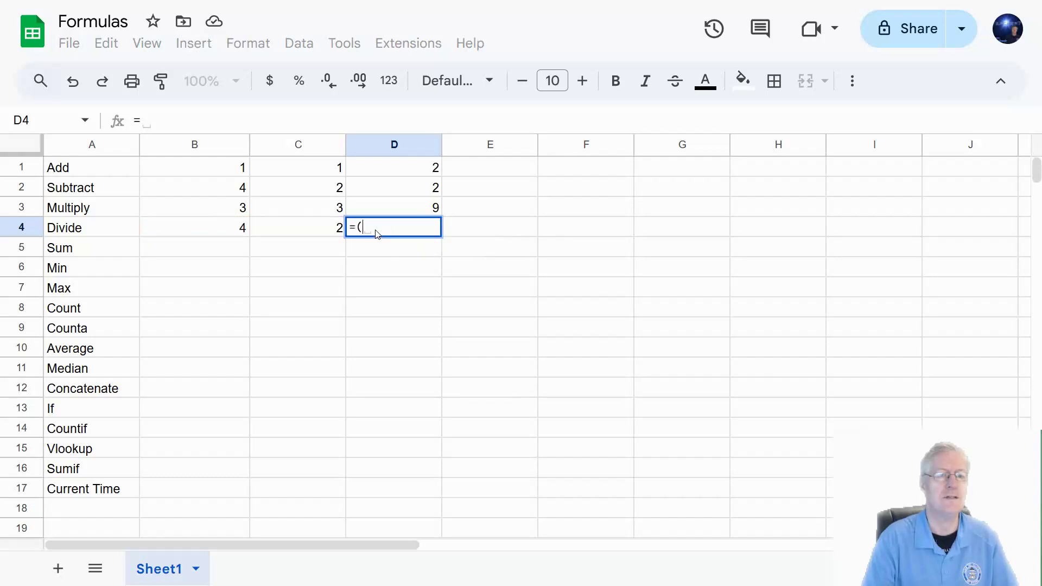
{"action": "left_click", "coordinate": [234, 229]}
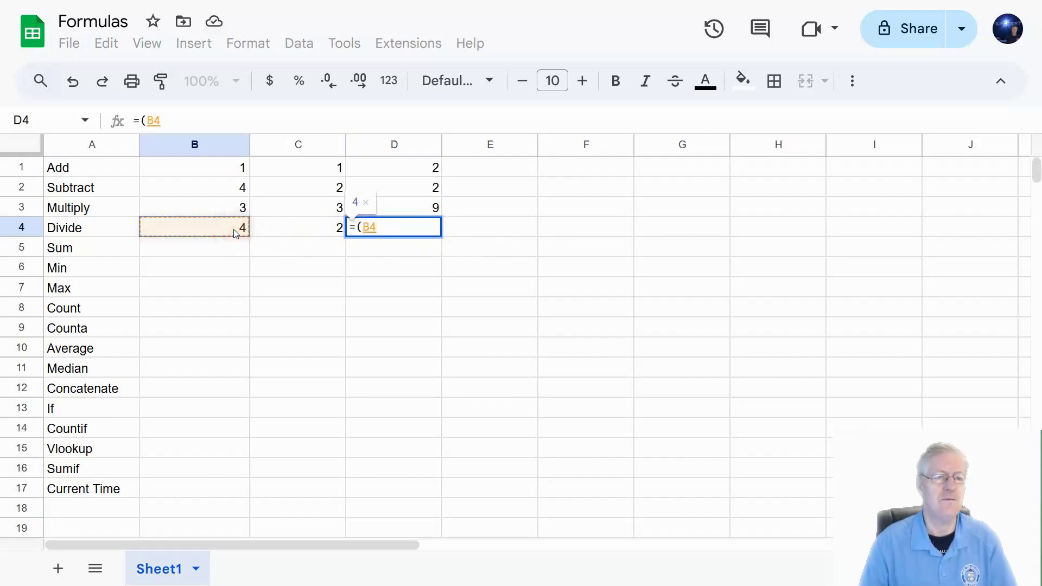
{"action": "type", "text": "/"}
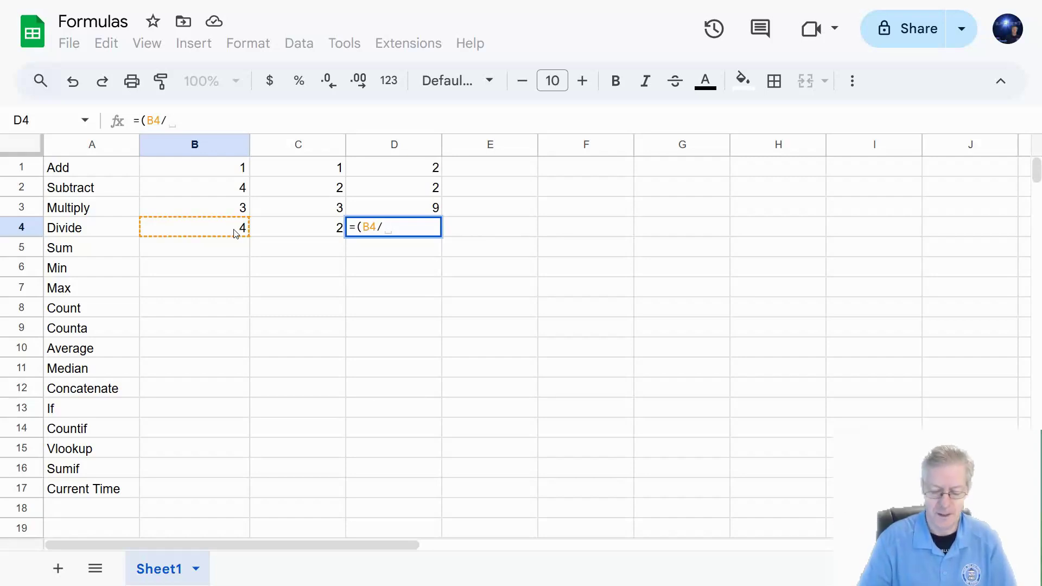
{"action": "left_click", "coordinate": [309, 232]}
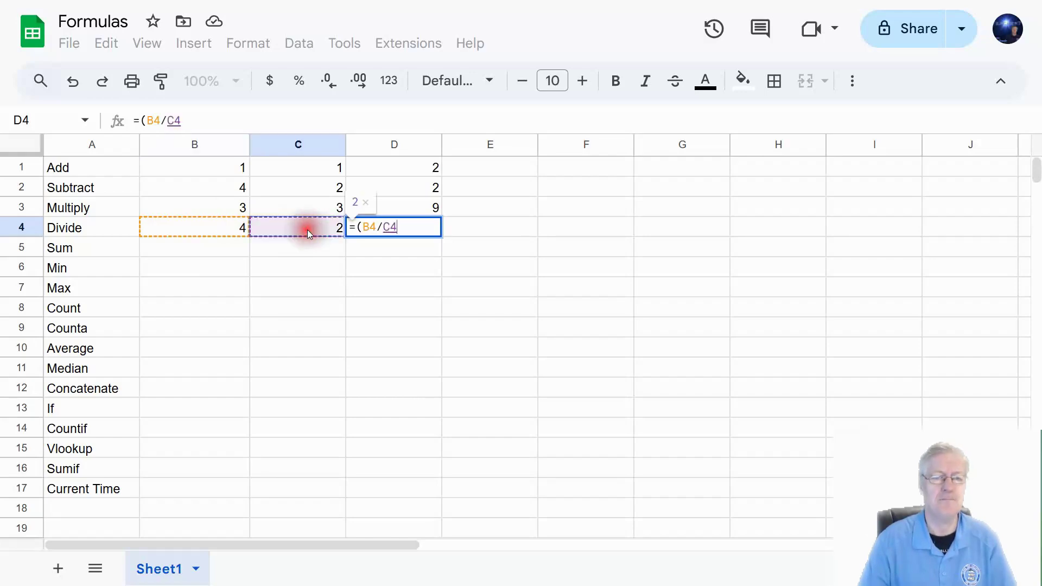
{"action": "key", "text": "Return"}
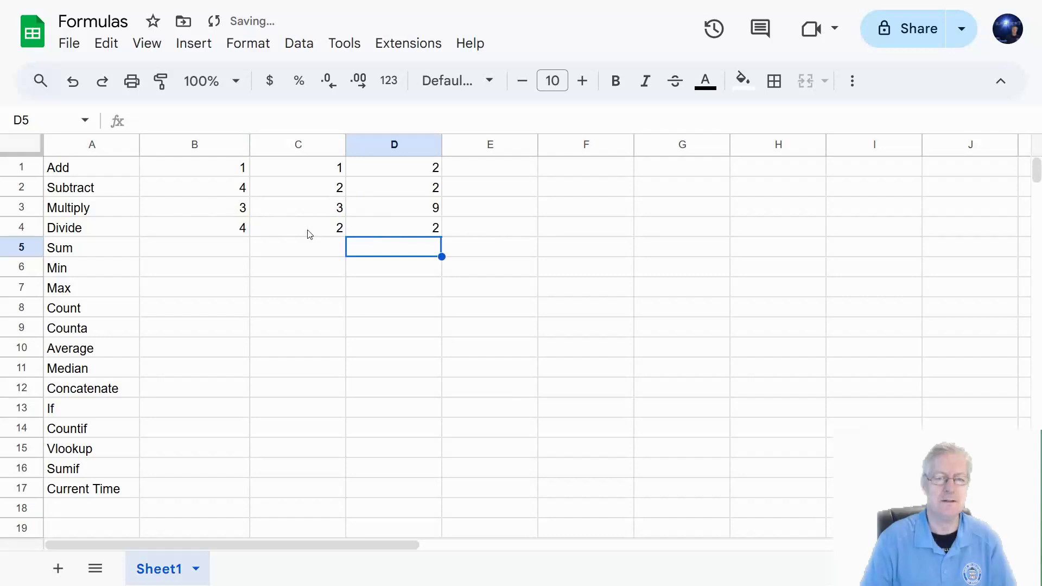
{"action": "left_click", "coordinate": [366, 218]}
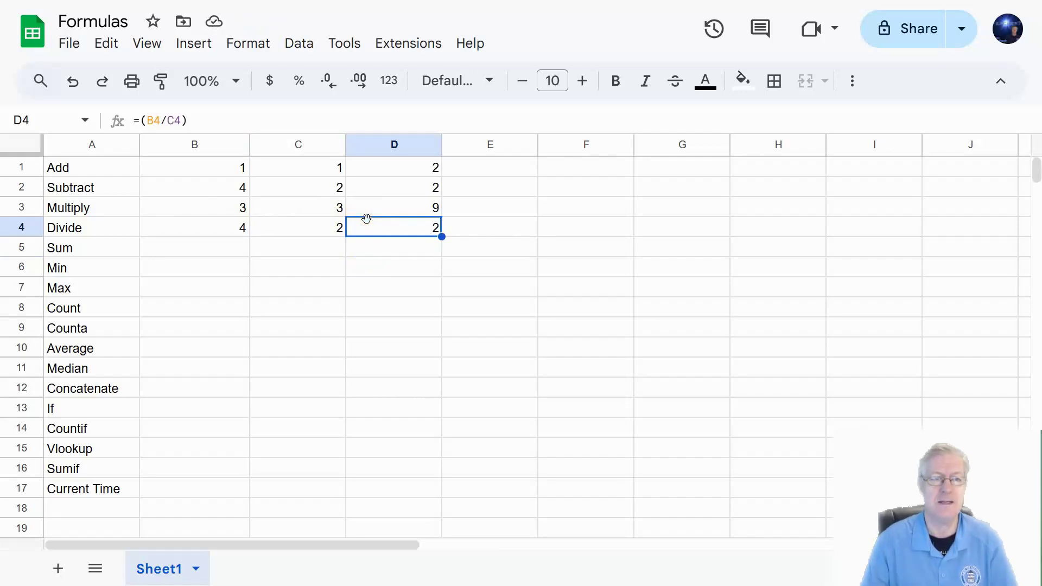
Step: Change cell B4 in the Divide row to 10
{"action": "left_click", "coordinate": [242, 229]}
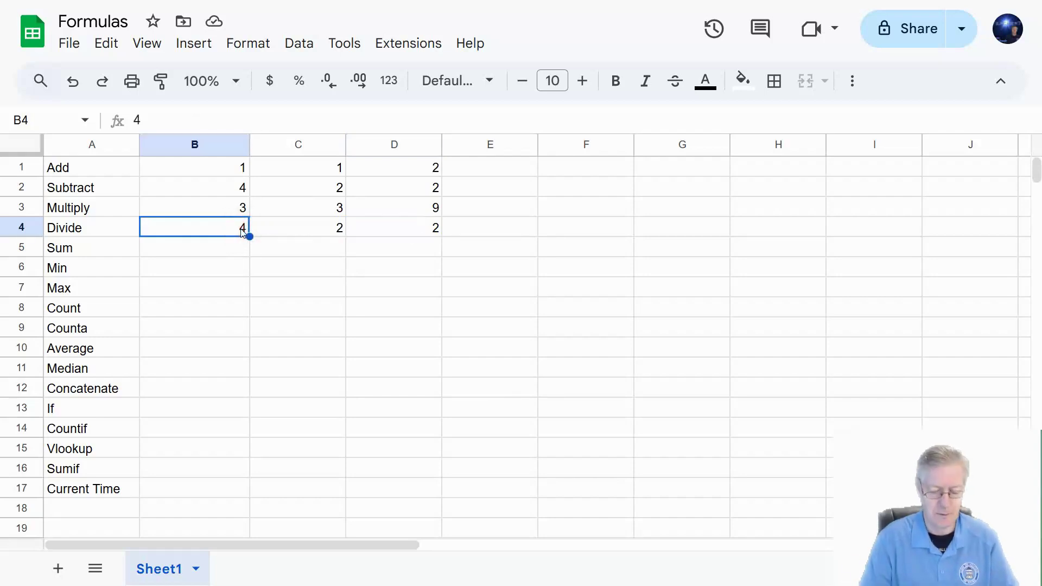
{"action": "type", "text": "10"}
{"action": "left_click", "coordinate": [327, 243]}
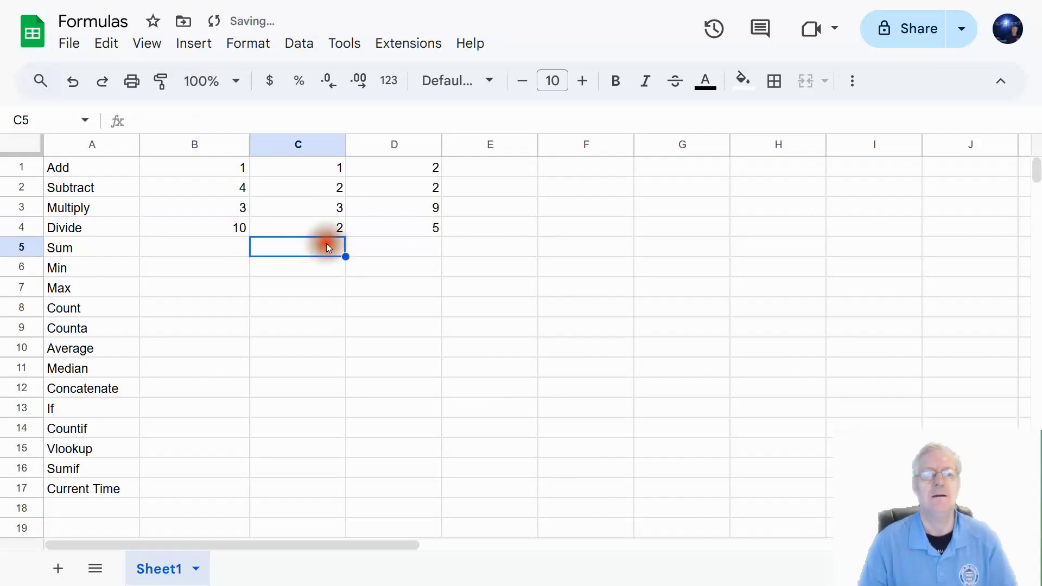
Step: Enter the formula =sum(B1:D4) in cell B5 of the Sum row and check the finished formula
{"action": "left_click", "coordinate": [353, 219]}
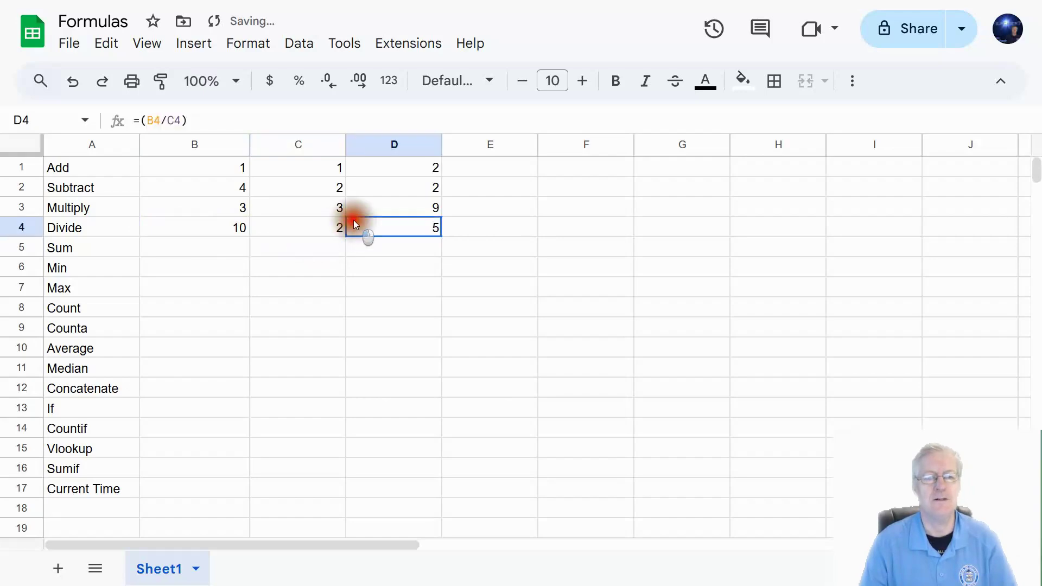
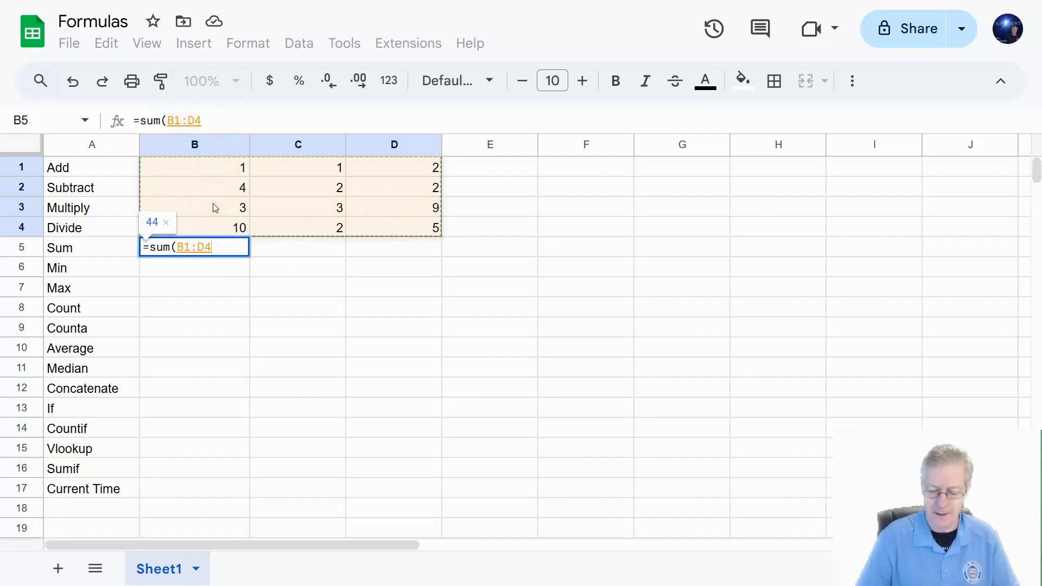
{"action": "key", "text": "Return"}
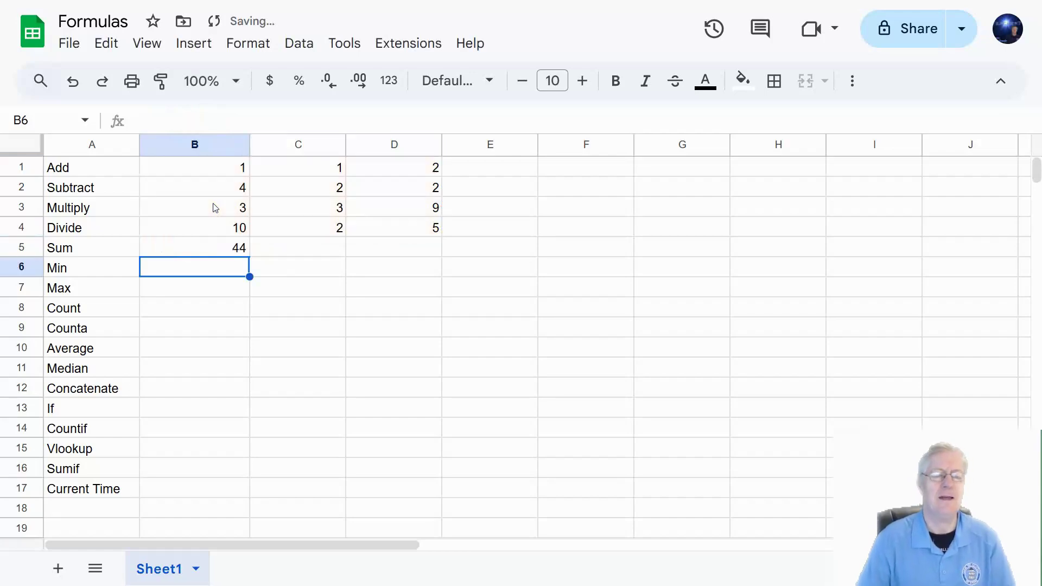
{"action": "left_click", "coordinate": [204, 249]}
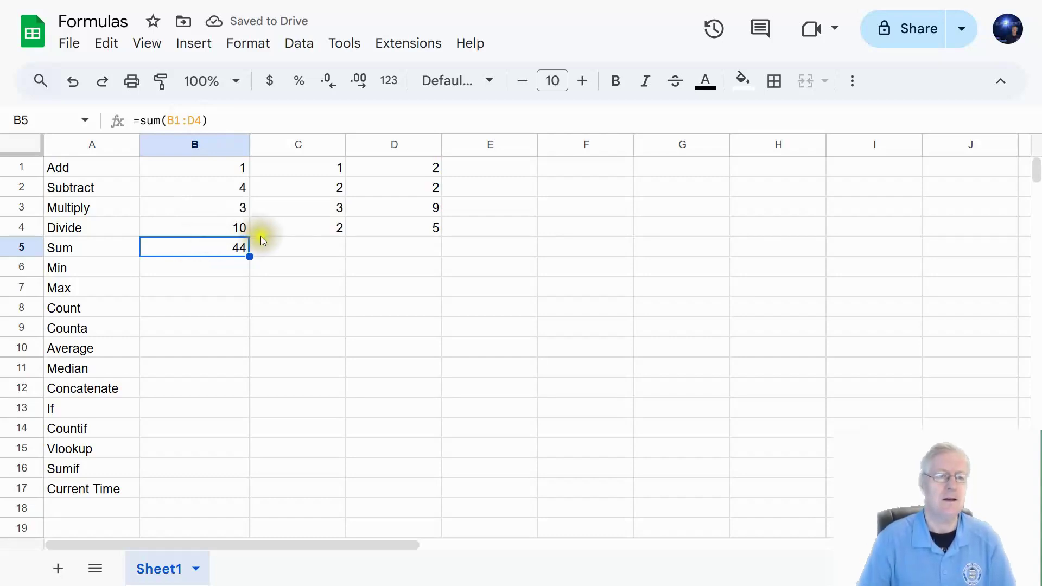
Step: Change cell B4 in the Divide row to 20 and check how the Sum formula in B5 responds
{"action": "left_click", "coordinate": [233, 231]}
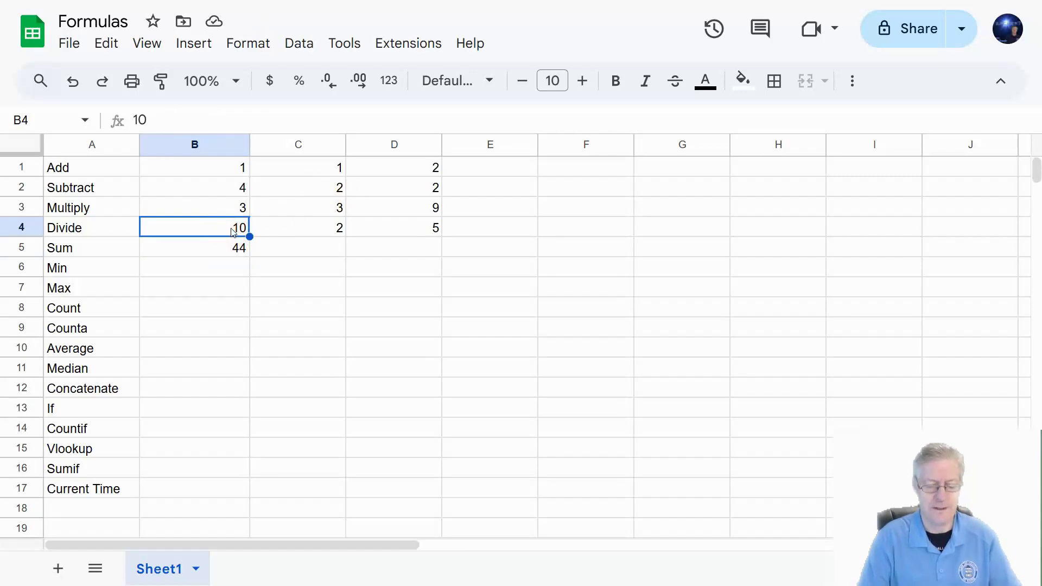
{"action": "type", "text": "20"}
{"action": "left_click", "coordinate": [238, 259]}
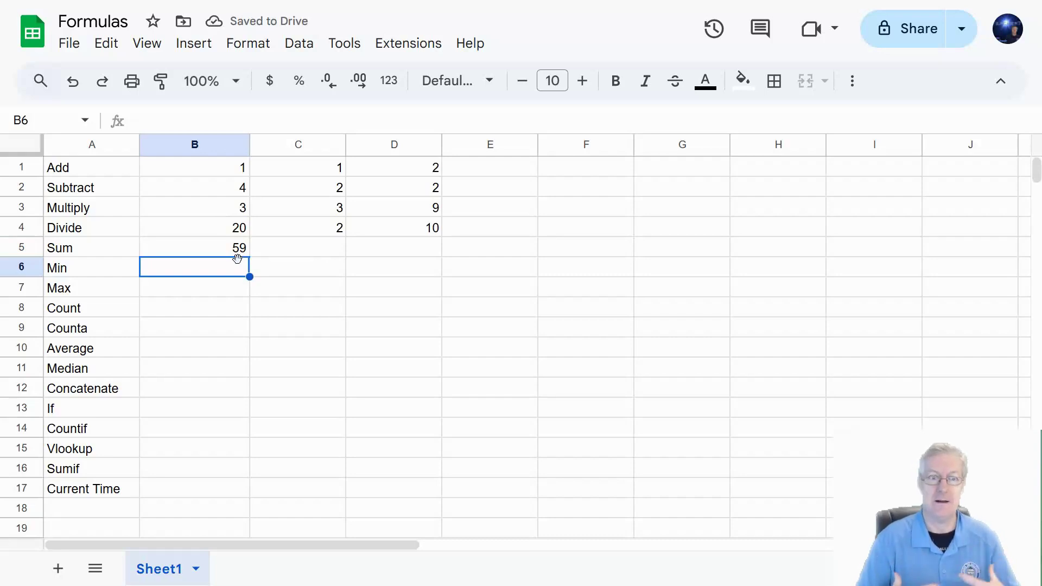
{"action": "left_click", "coordinate": [236, 253]}
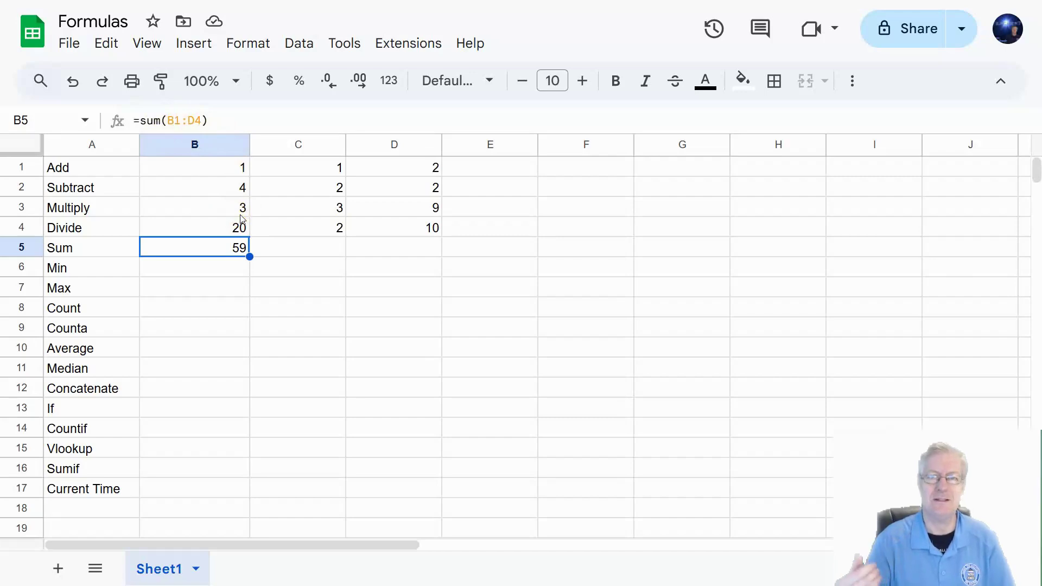
Step: Enter the formula =min(B1:D4) in cell B6 to find the smallest number in the four rows above Sum
{"action": "left_click", "coordinate": [219, 268]}
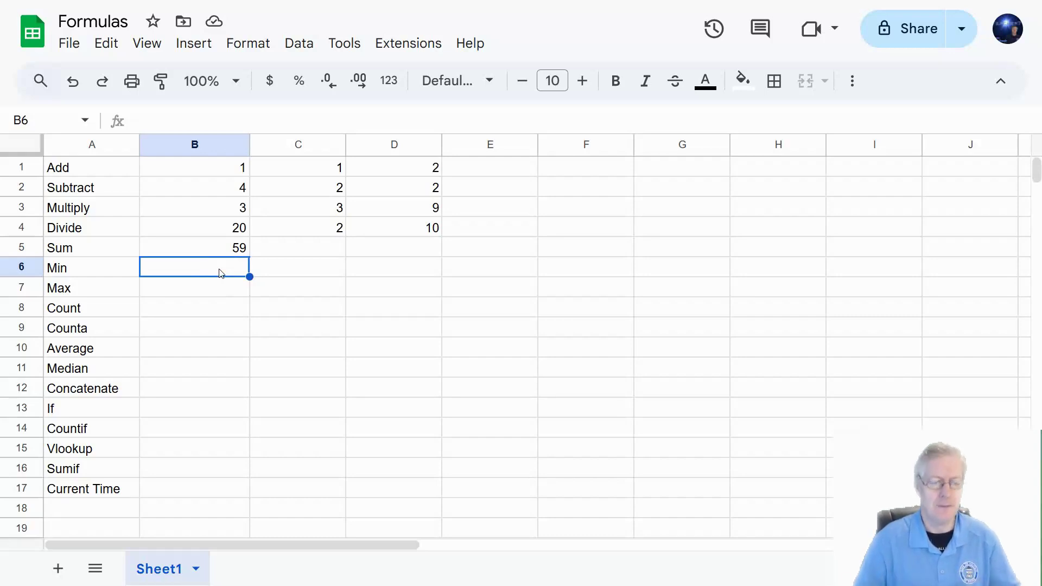
{"action": "type", "text": "="}
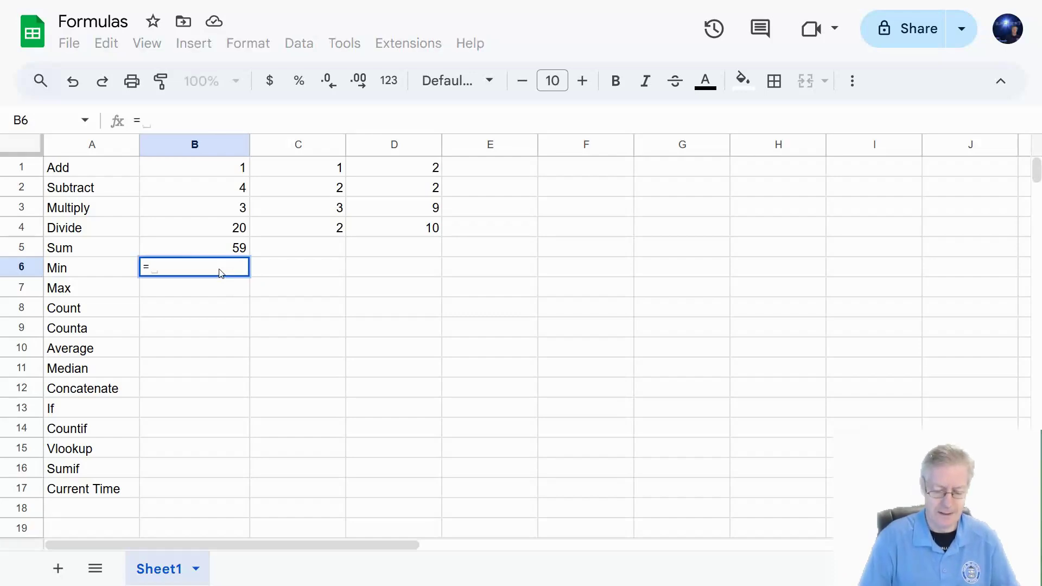
{"action": "type", "text": "min("}
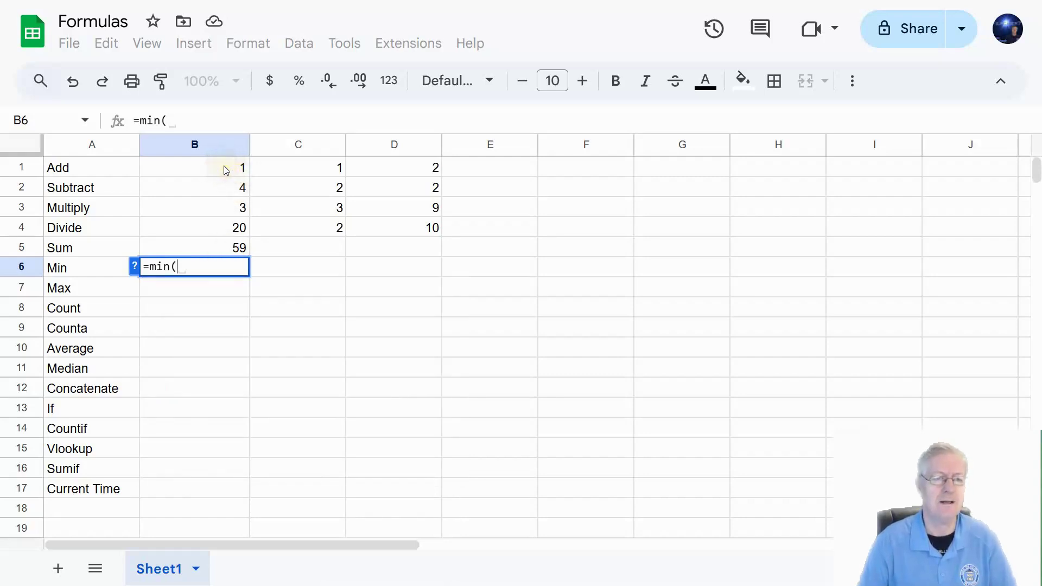
{"action": "left_click_drag", "start_coordinate": [223, 165], "coordinate": [422, 226]}
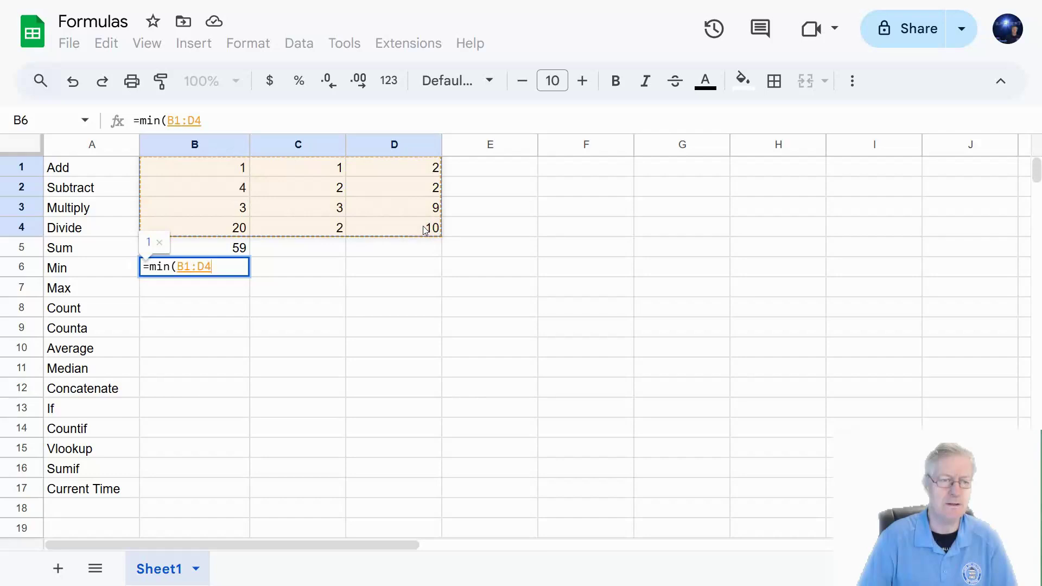
{"action": "key", "text": "Return"}
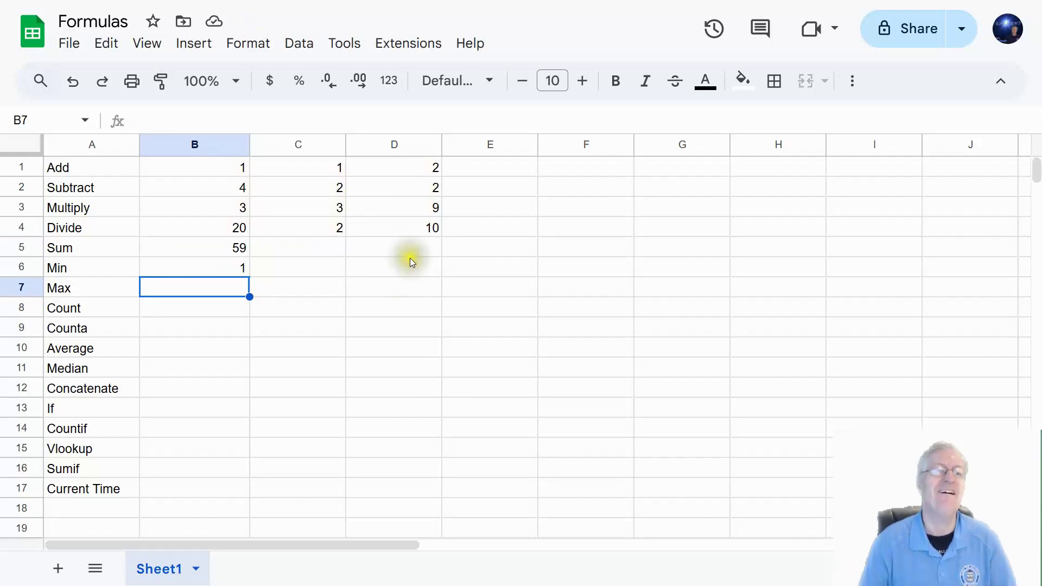
Step: Test the Min formula by changing cell C1 in the Add row to 0, and set it back to 1
{"action": "left_click", "coordinate": [329, 173]}
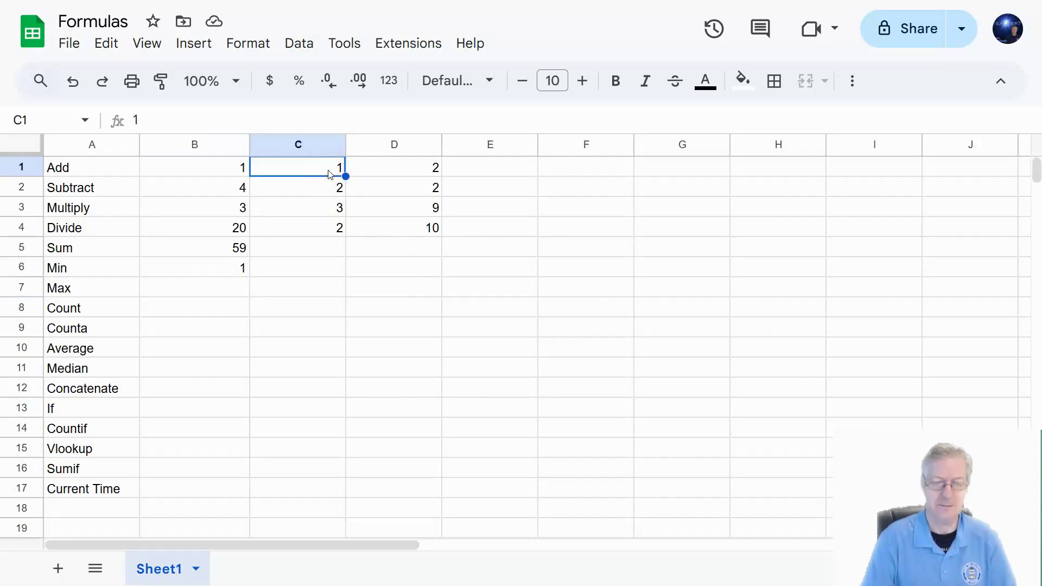
{"action": "type", "text": "0"}
{"action": "left_click", "coordinate": [334, 215]}
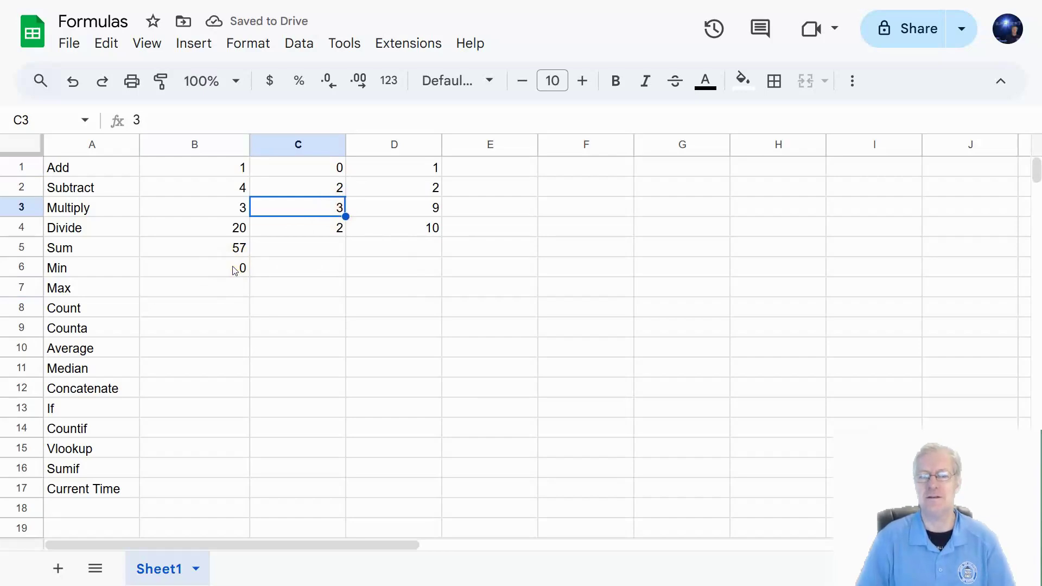
{"action": "left_click", "coordinate": [331, 163]}
{"action": "type", "text": "1"}
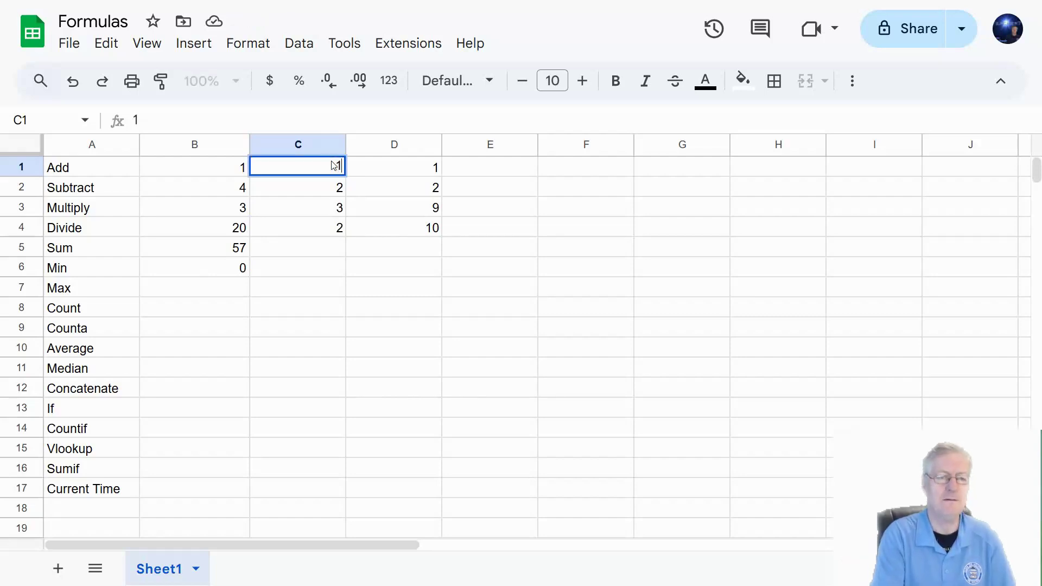
{"action": "left_click", "coordinate": [239, 287]}
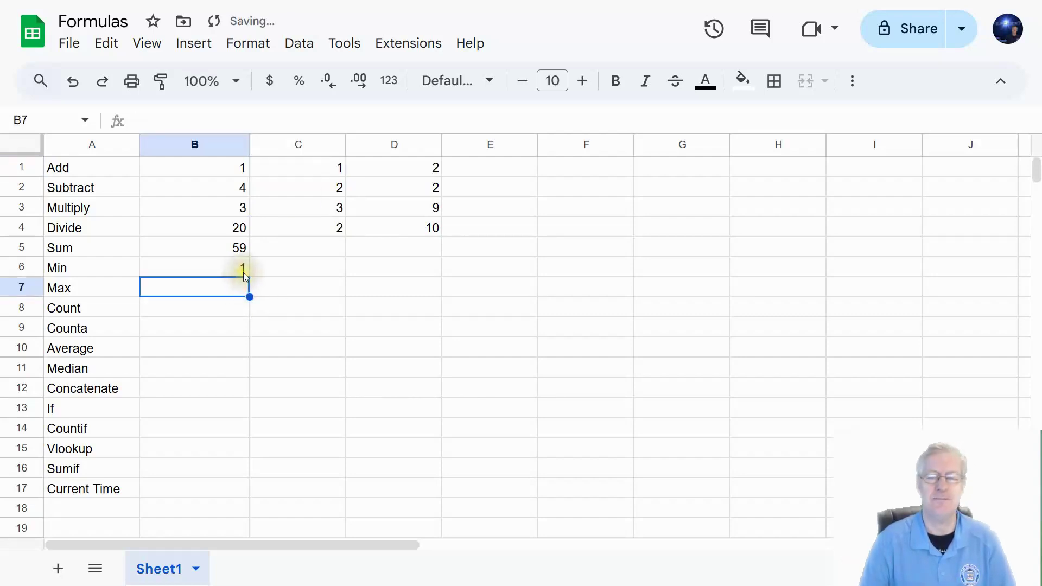
Step: Enter the formula =max(B1:D4) in cell B7 of the Max row and check the range it covers
{"action": "left_click", "coordinate": [226, 286]}
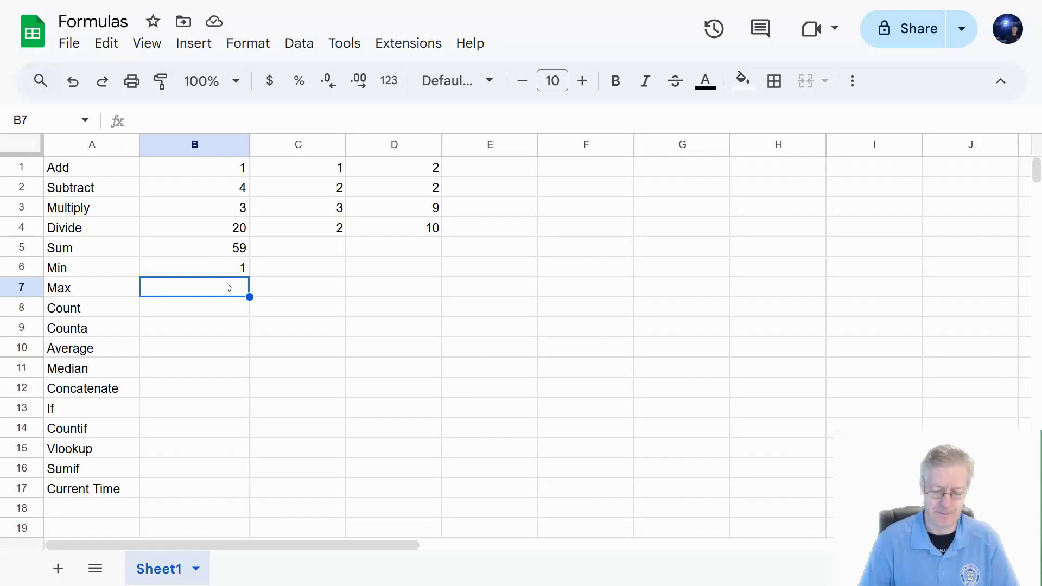
{"action": "type", "text": "=max"}
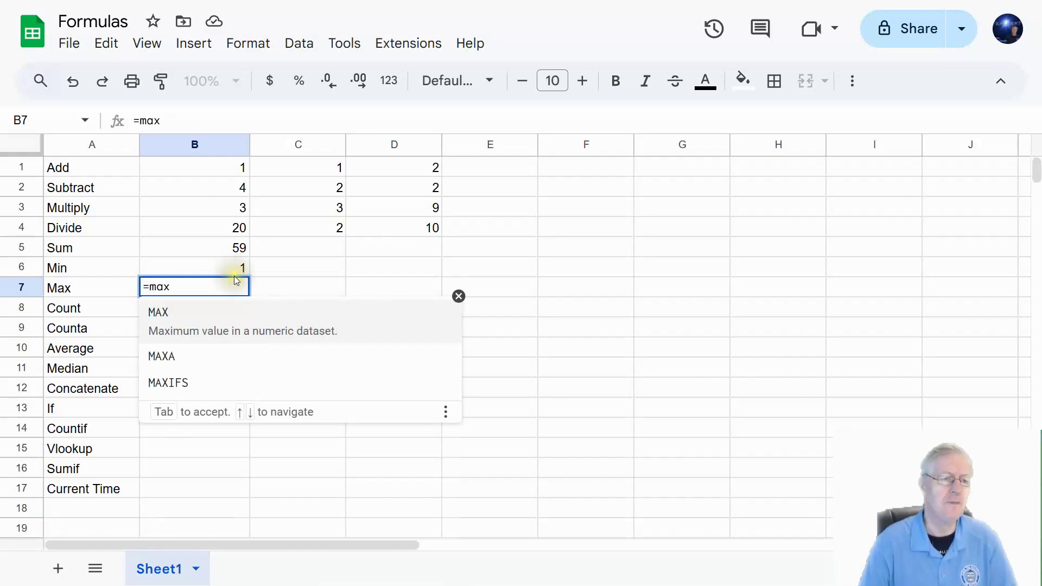
{"action": "type", "text": "("}
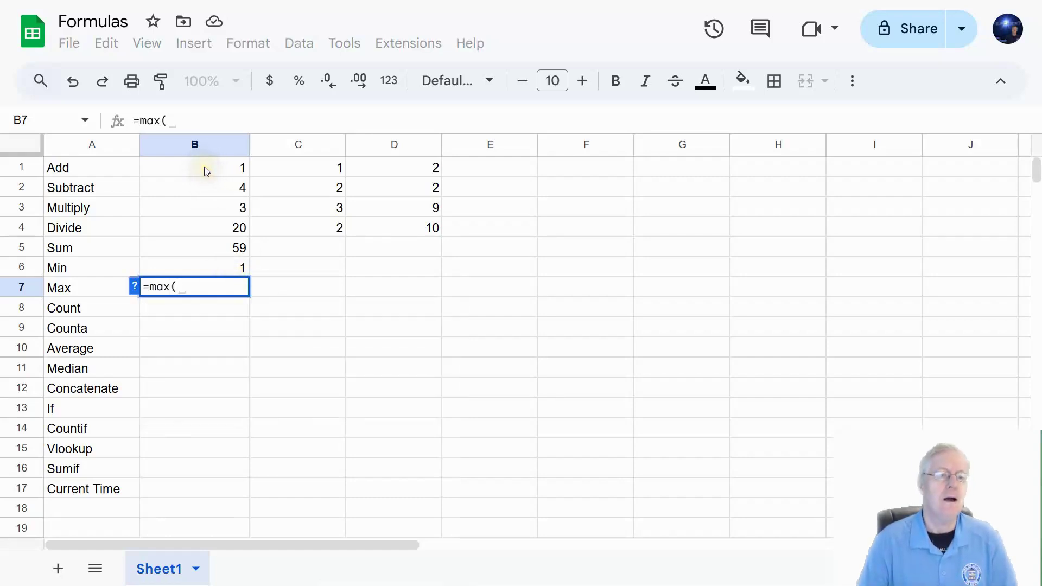
{"action": "left_click_drag", "start_coordinate": [206, 171], "coordinate": [417, 232]}
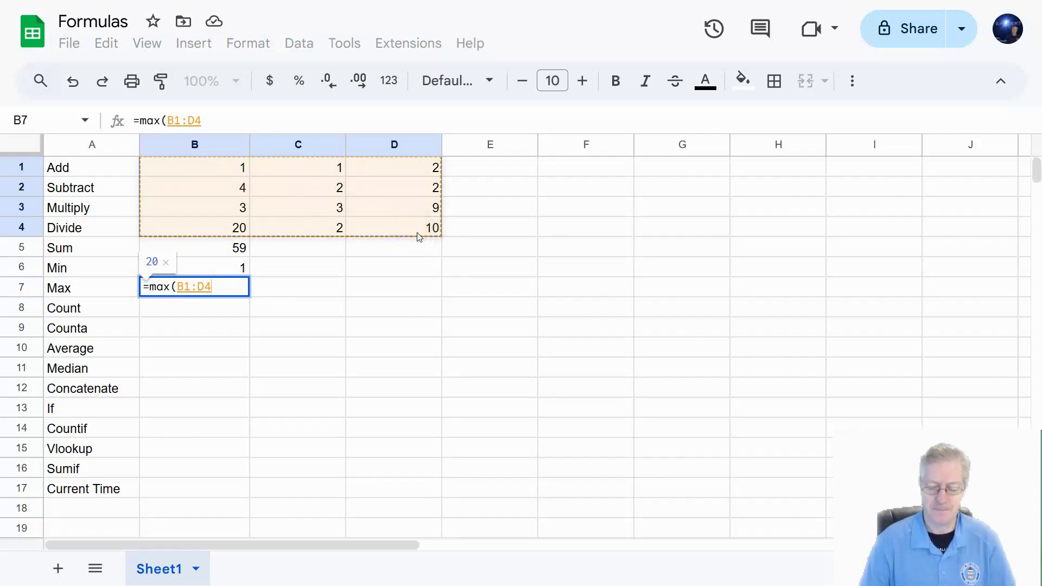
{"action": "key", "text": "Return"}
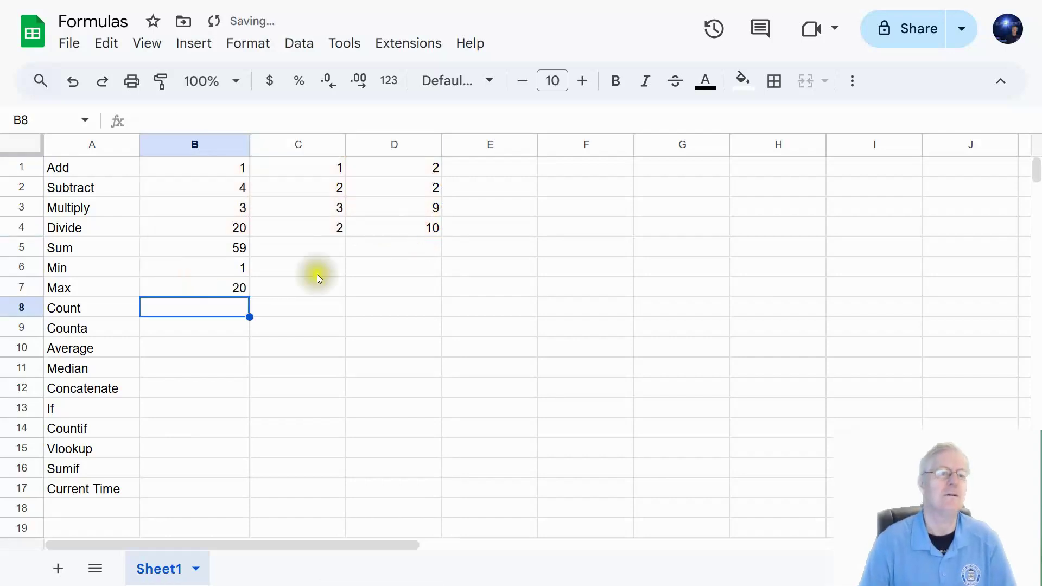
{"action": "left_click", "coordinate": [234, 291]}
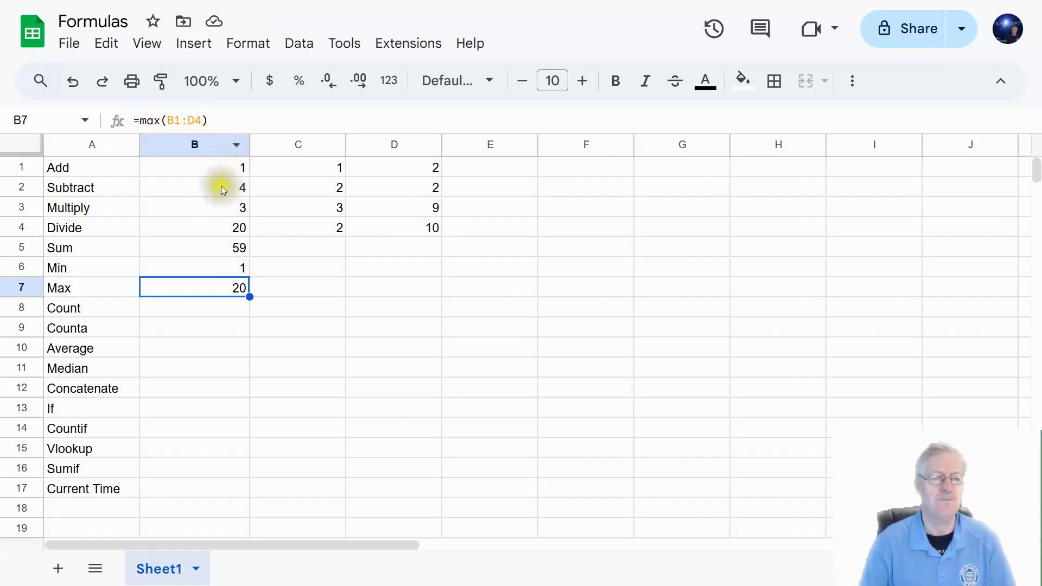
{"action": "left_click", "coordinate": [195, 120]}
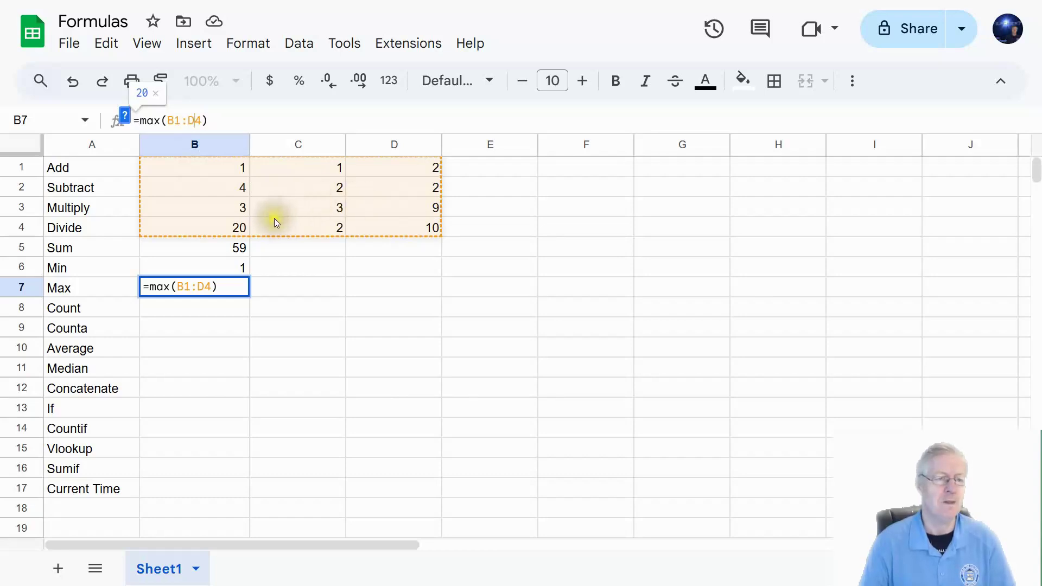
Step: Set cell B4 in the Divide row to 10 to test the Max formula
{"action": "left_click", "coordinate": [239, 231]}
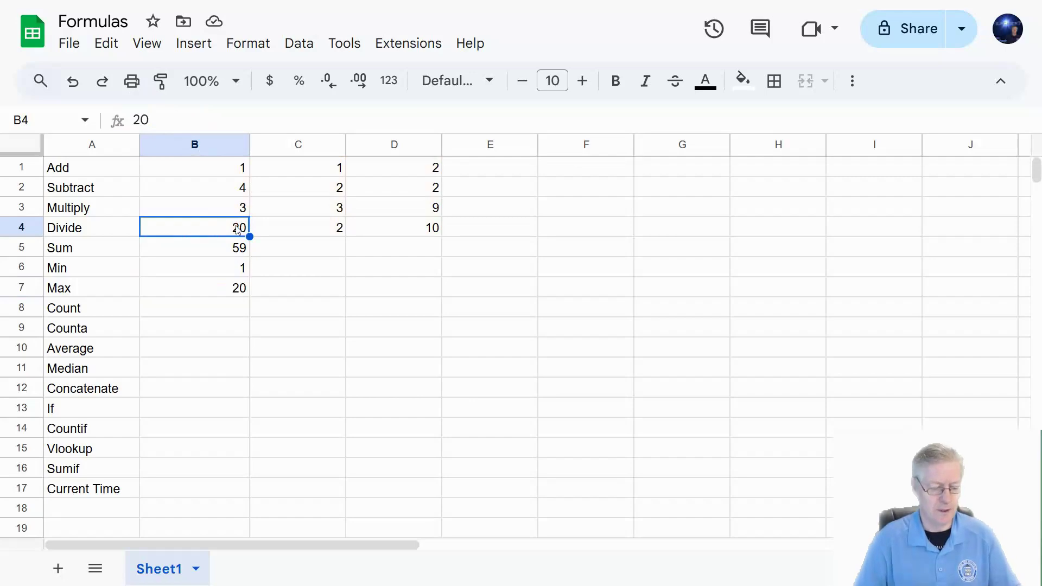
{"action": "type", "text": "10"}
{"action": "key", "text": "BackSpace"}
{"action": "type", "text": "10"}
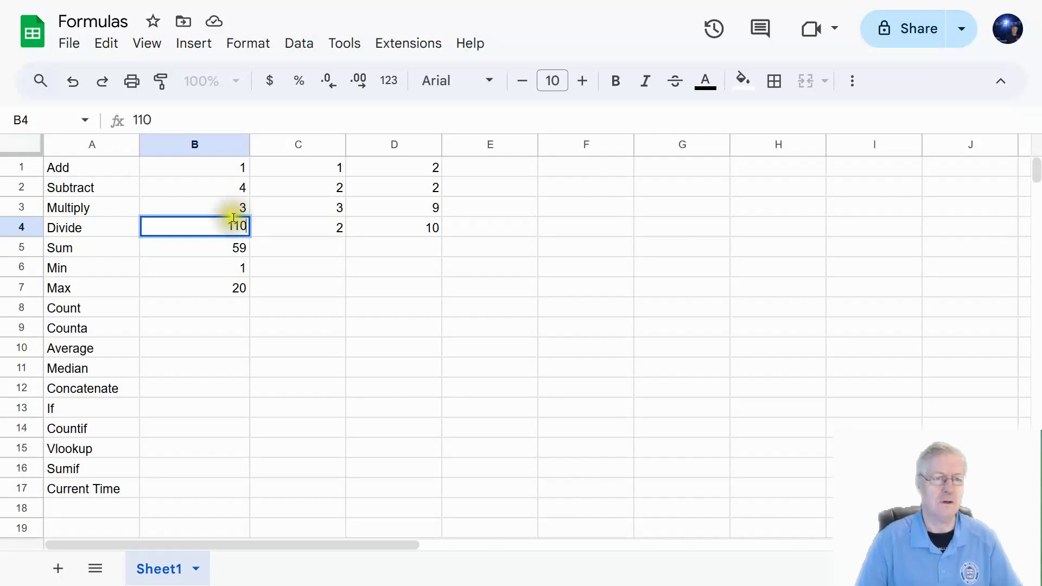
{"action": "left_click", "coordinate": [139, 119]}
{"action": "key", "text": "BackSpace"}
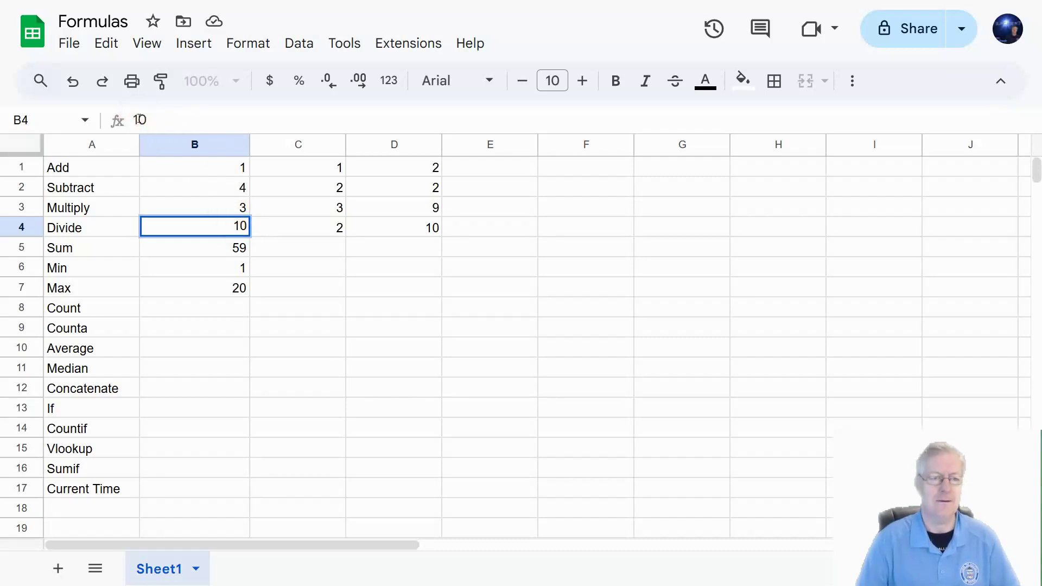
{"action": "left_click", "coordinate": [237, 301]}
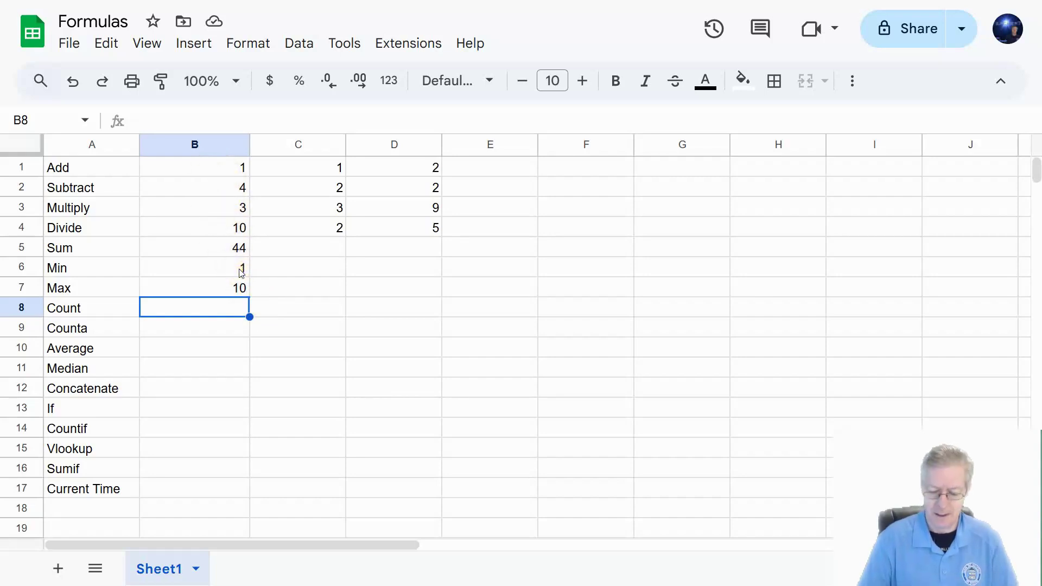
Step: Enter the formula =count(B1:F4) in cell B8 to count the numeric values, including the empty columns E and F in the range
{"action": "type", "text": "=count"}
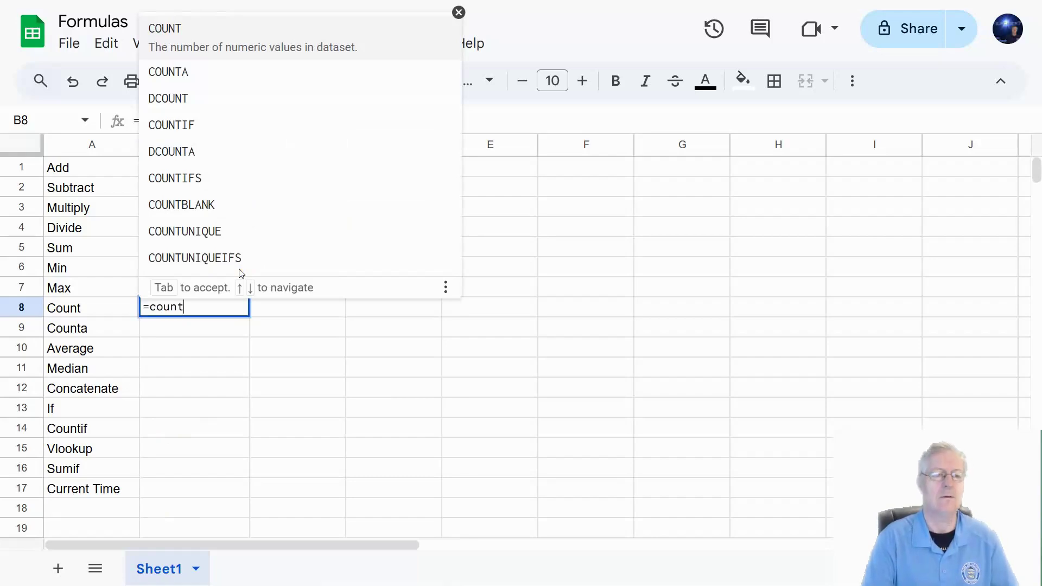
{"action": "type", "text": "("}
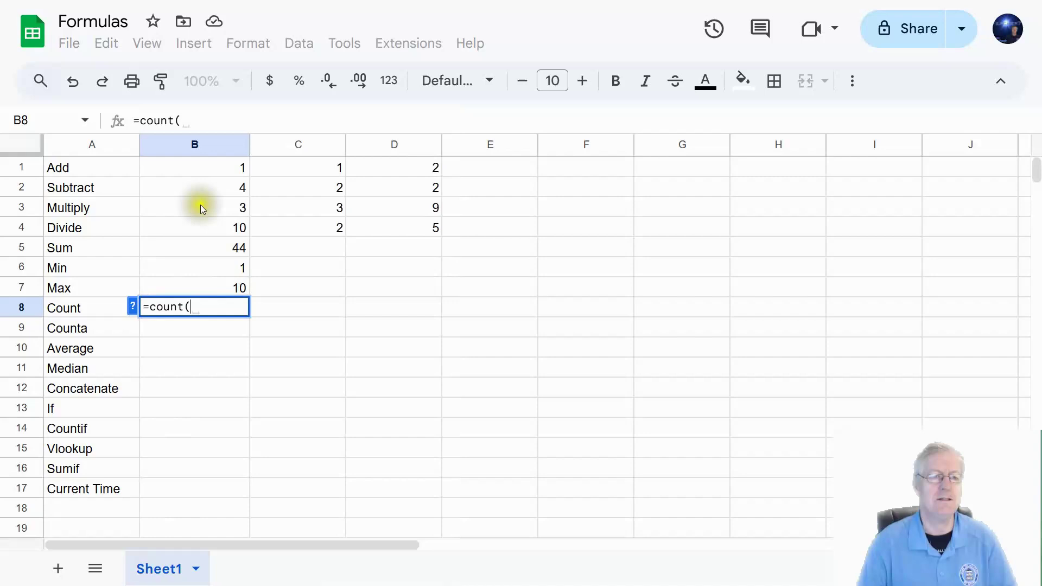
{"action": "left_click_drag", "start_coordinate": [206, 166], "coordinate": [581, 222]}
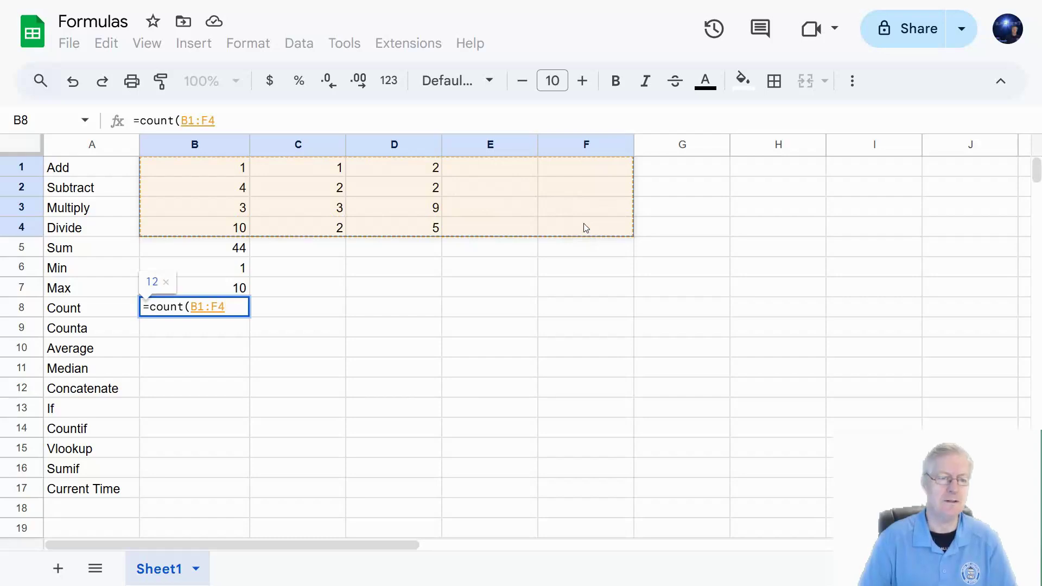
{"action": "key", "text": "Return"}
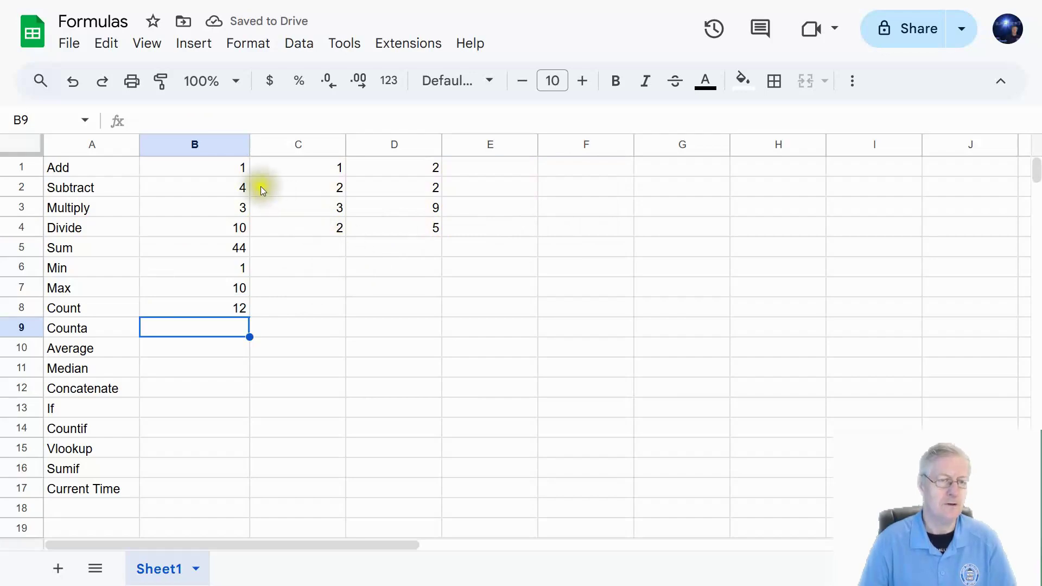
Step: Enter a person's first name as text in cell E3 to test whether the Count formula includes text
{"action": "left_click", "coordinate": [470, 208]}
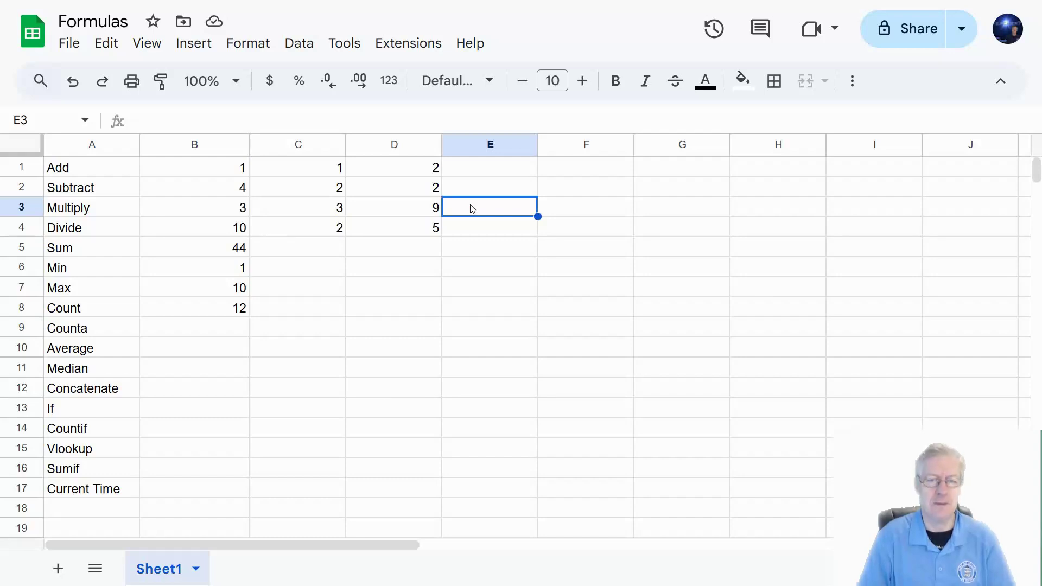
{"action": "type", "text": "Dan"}
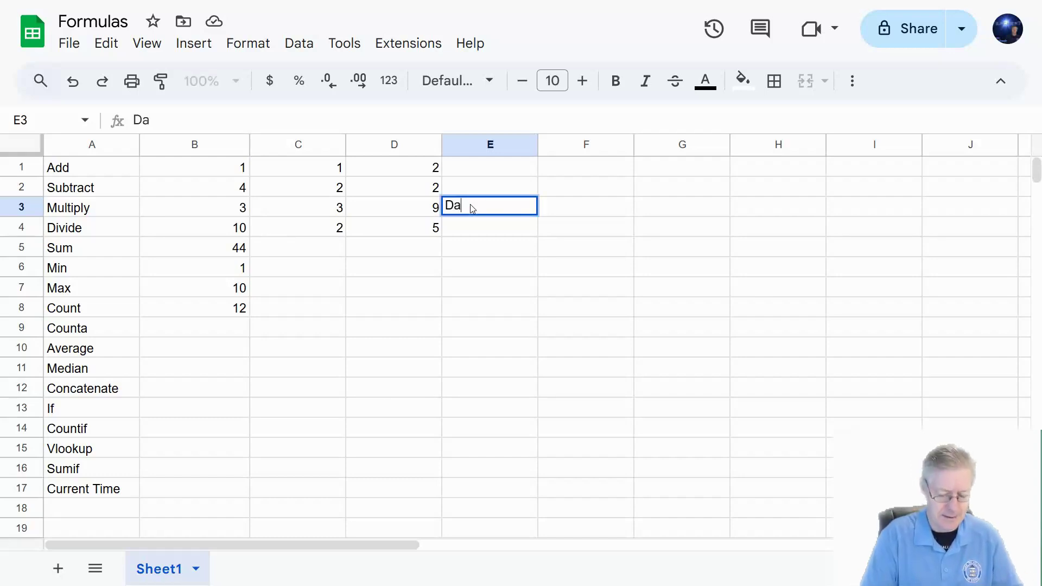
{"action": "left_click", "coordinate": [435, 268]}
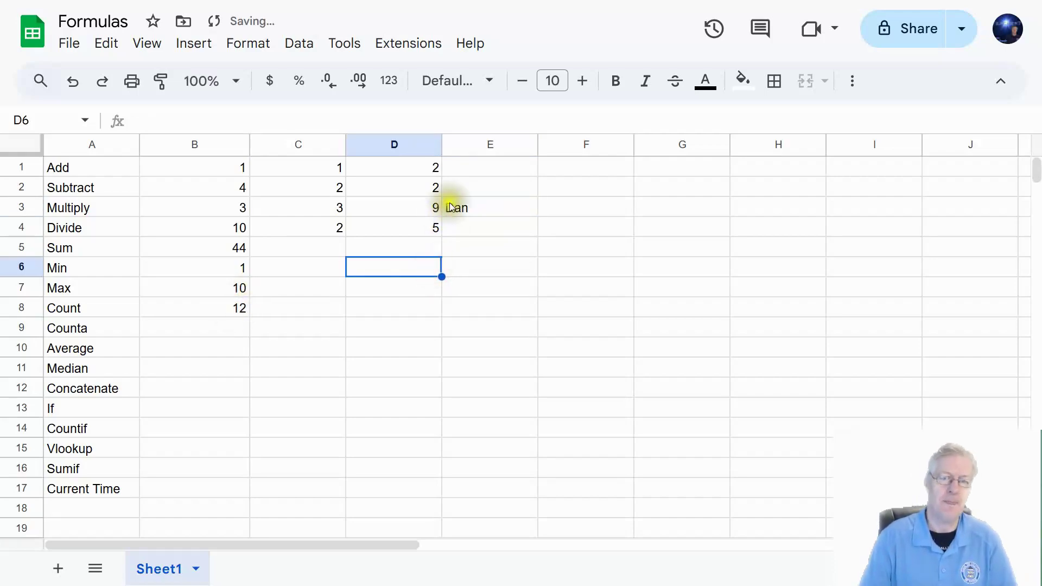
{"action": "left_click", "coordinate": [471, 210]}
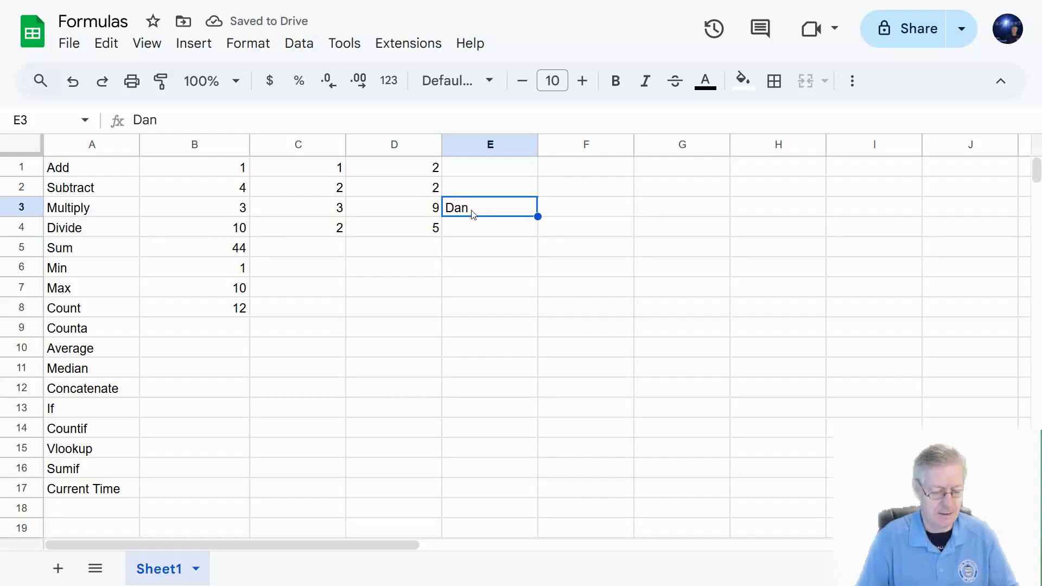
Step: Replace the text in cell E3 with the number 34 and check the Count formula in cell B8
{"action": "type", "text": "34"}
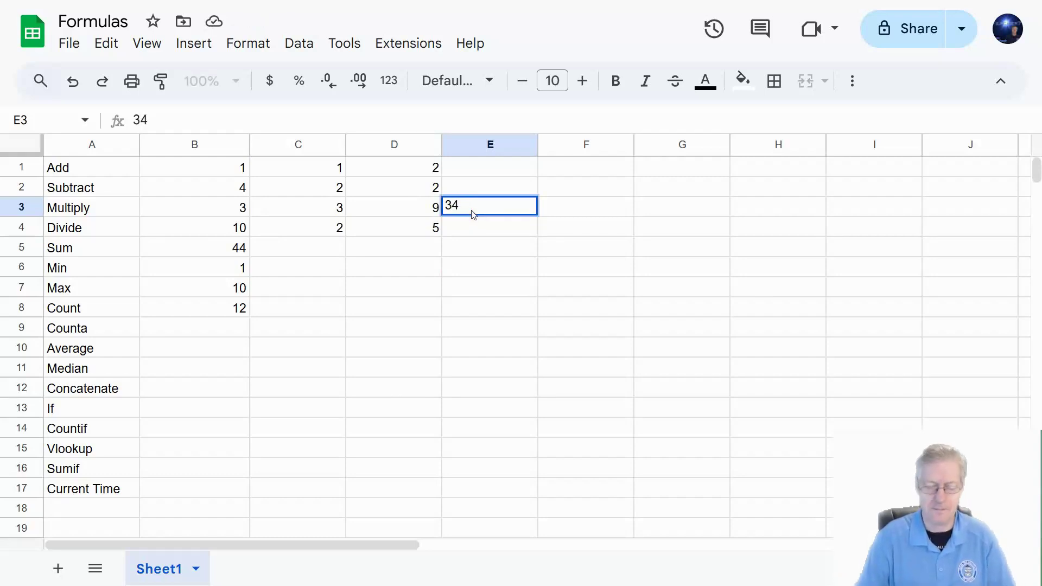
{"action": "key", "text": "Return"}
{"action": "left_click", "coordinate": [231, 313]}
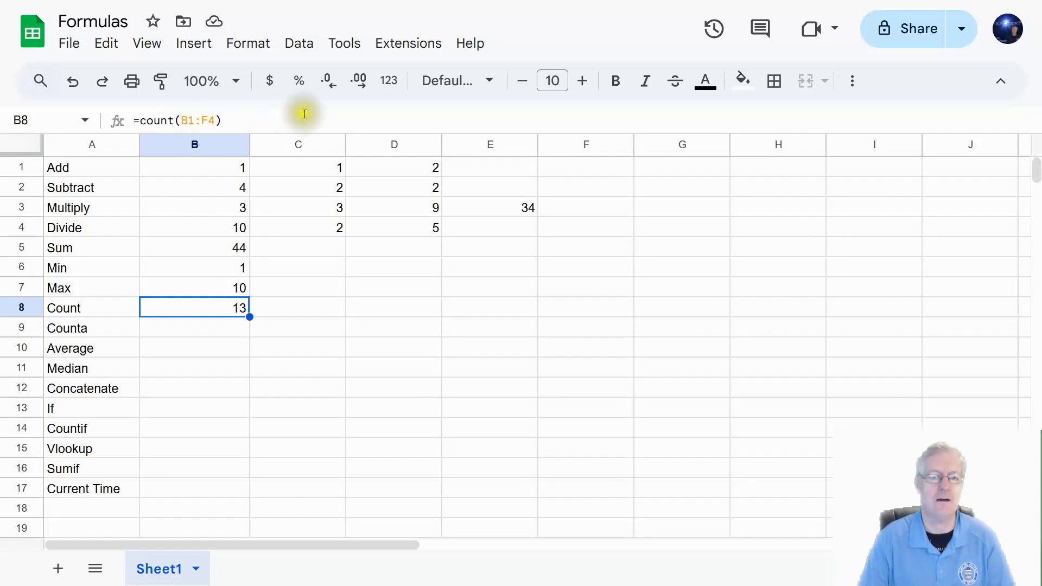
Step: Clear the number from cell E3
{"action": "left_click", "coordinate": [476, 212]}
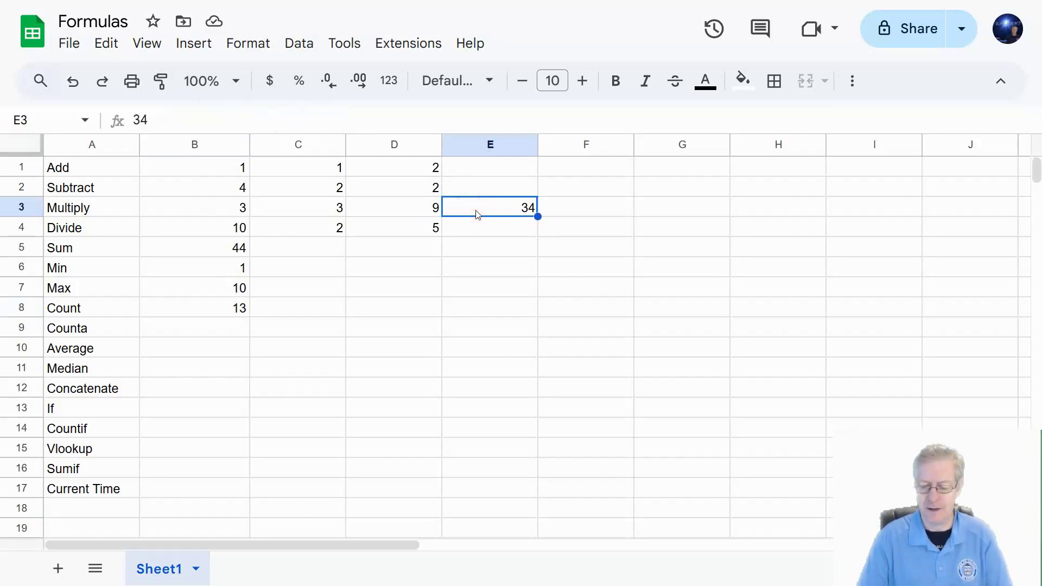
{"action": "key", "text": "Delete"}
{"action": "left_click", "coordinate": [383, 267]}
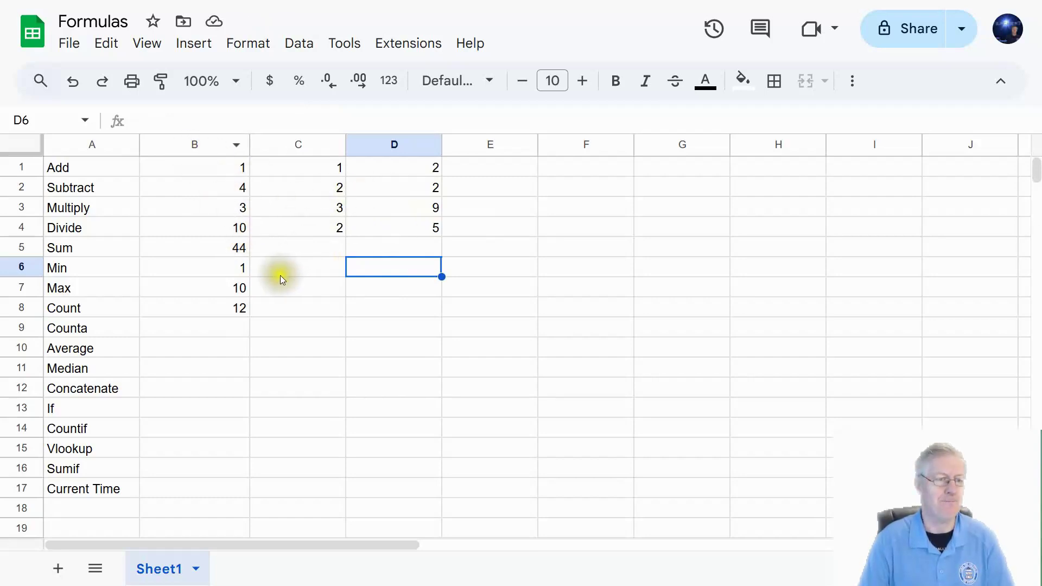
Step: Enter the formula =counta(B1:F4) in cell B9 of the Counta row
{"action": "left_click", "coordinate": [204, 330]}
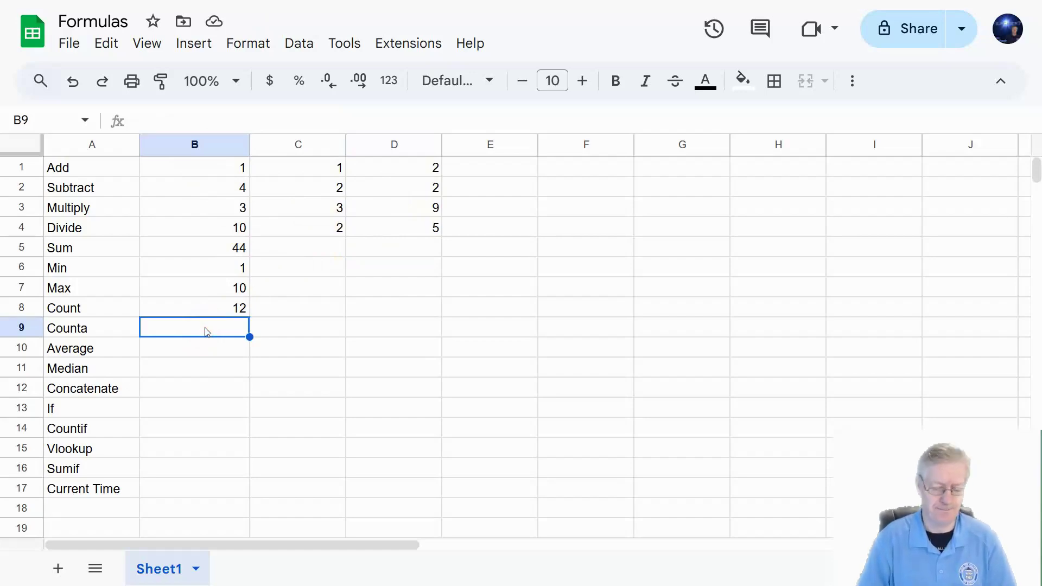
{"action": "type", "text": "=co"}
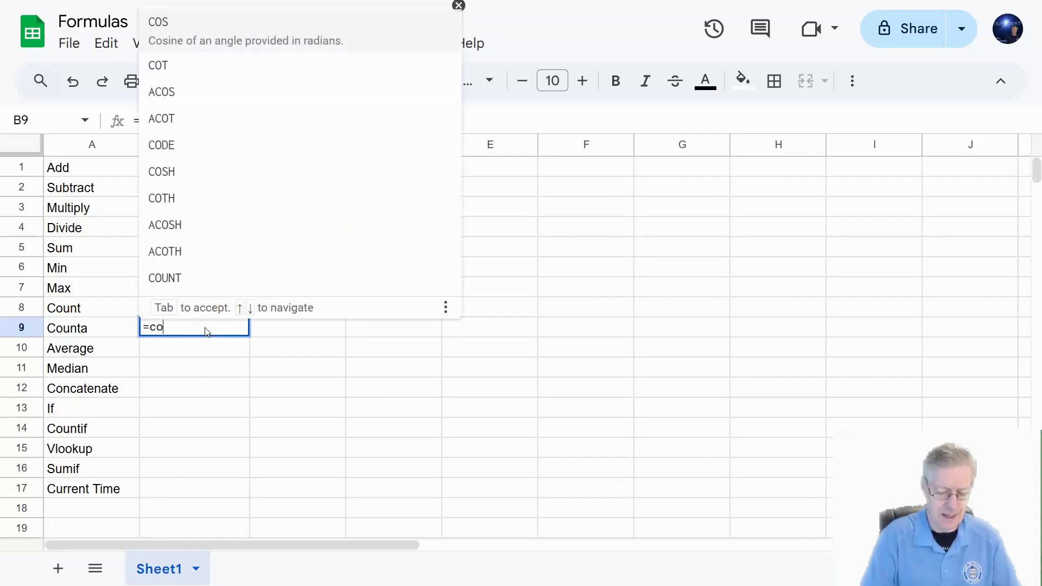
{"action": "type", "text": "unta"}
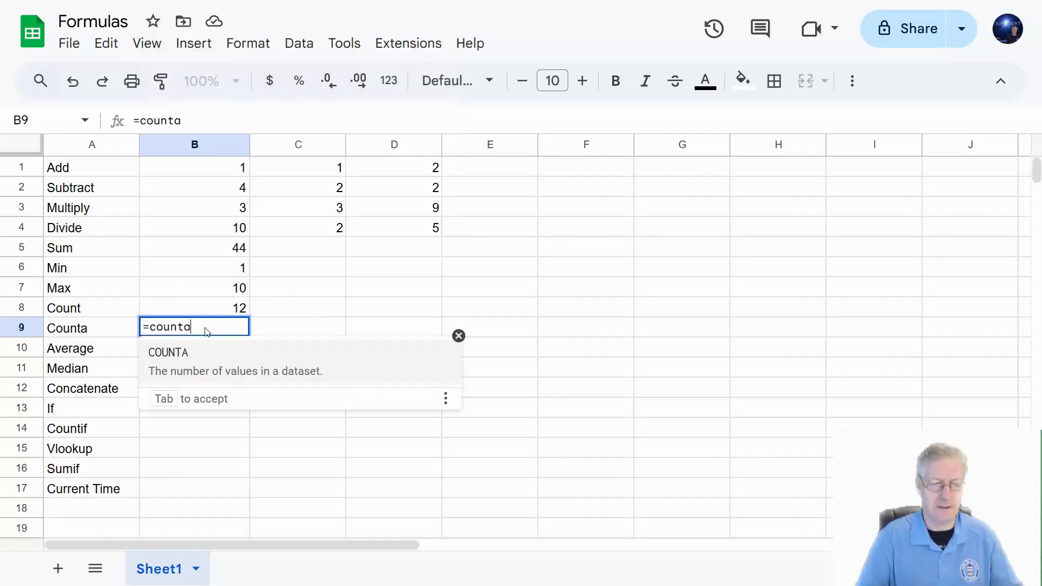
{"action": "type", "text": "("}
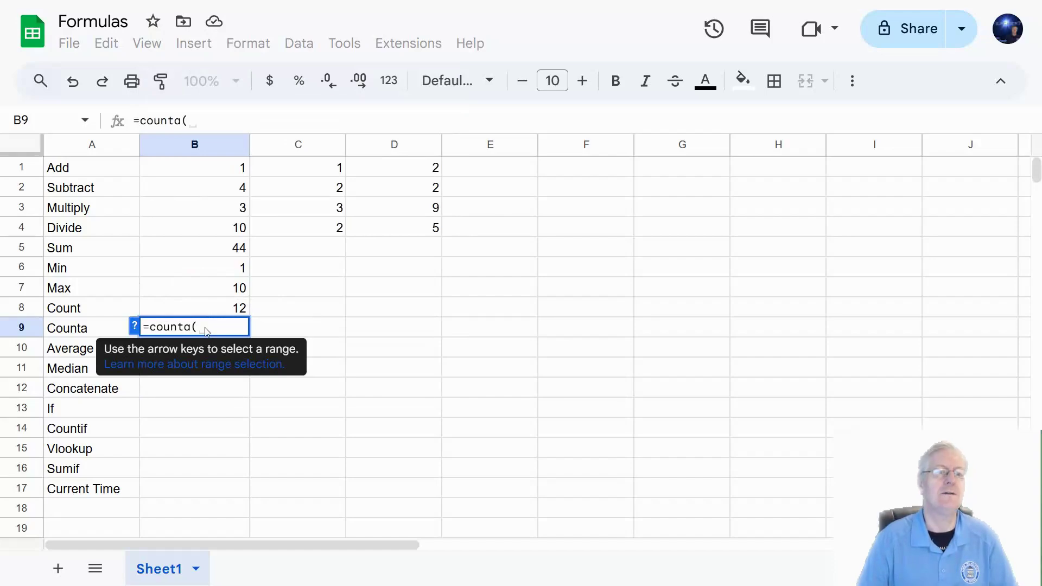
{"action": "left_click_drag", "start_coordinate": [201, 167], "coordinate": [570, 224]}
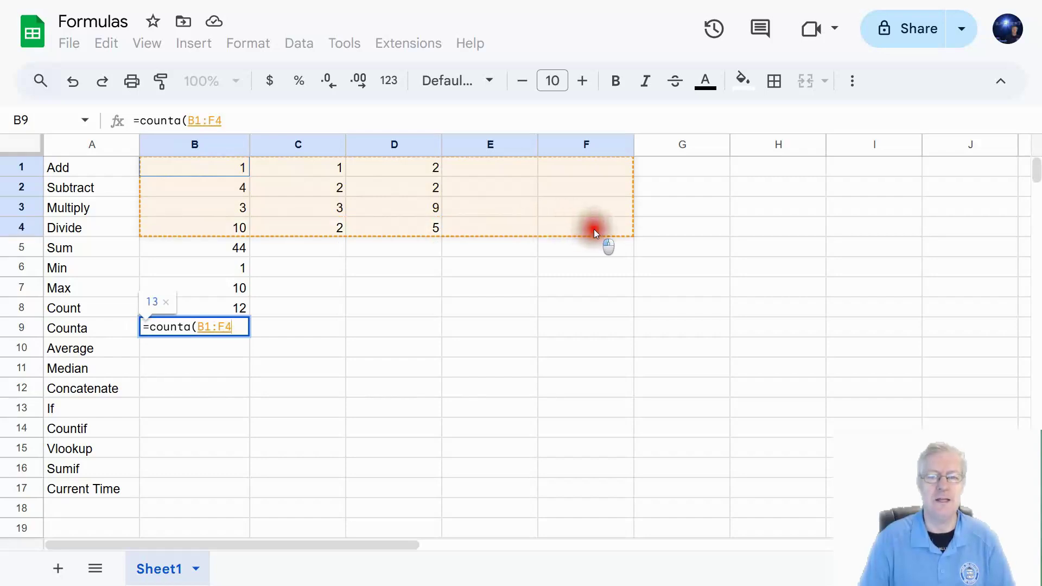
{"action": "left_click_drag", "start_coordinate": [593, 229], "coordinate": [593, 229]}
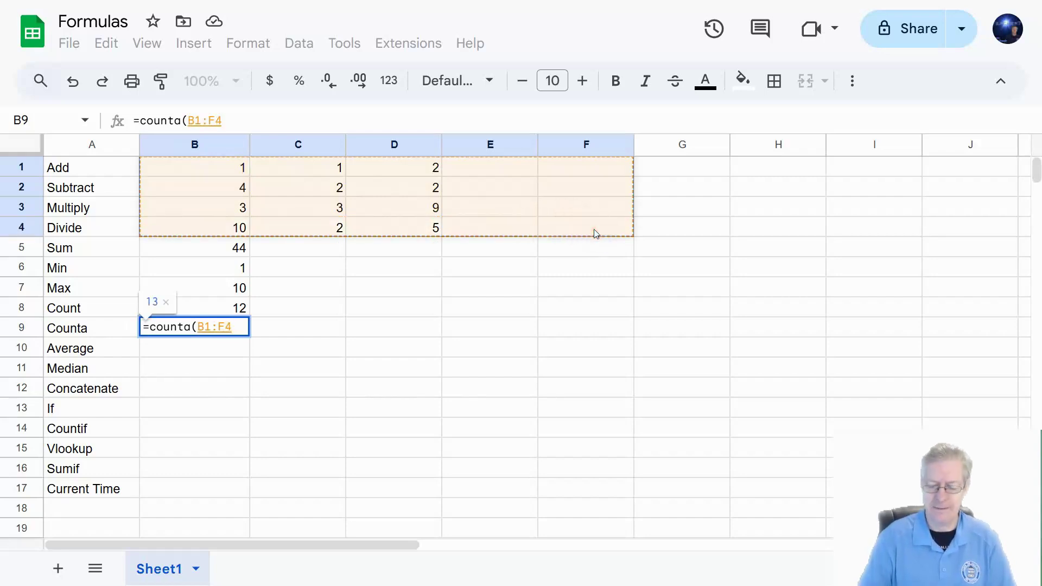
{"action": "key", "text": "Return"}
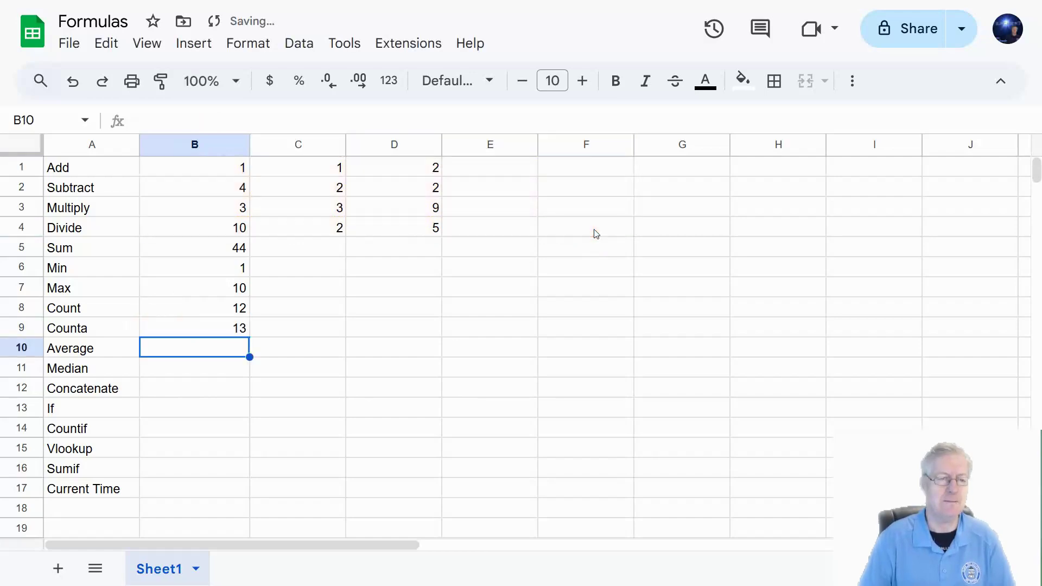
Step: Clear the contents of columns E and F to remove any hidden blank entries
{"action": "left_click", "coordinate": [460, 192]}
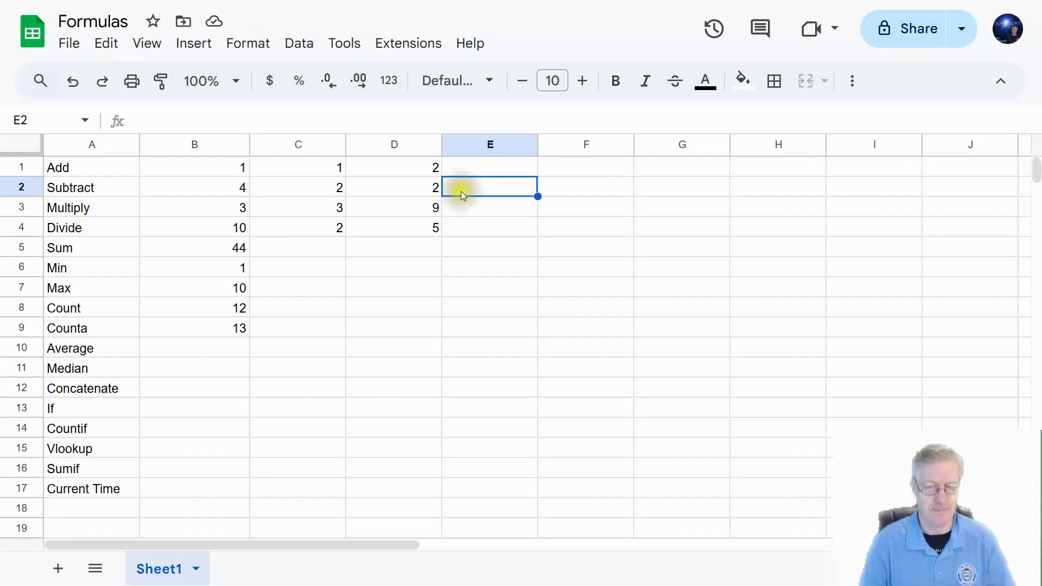
{"action": "left_click", "coordinate": [480, 145]}
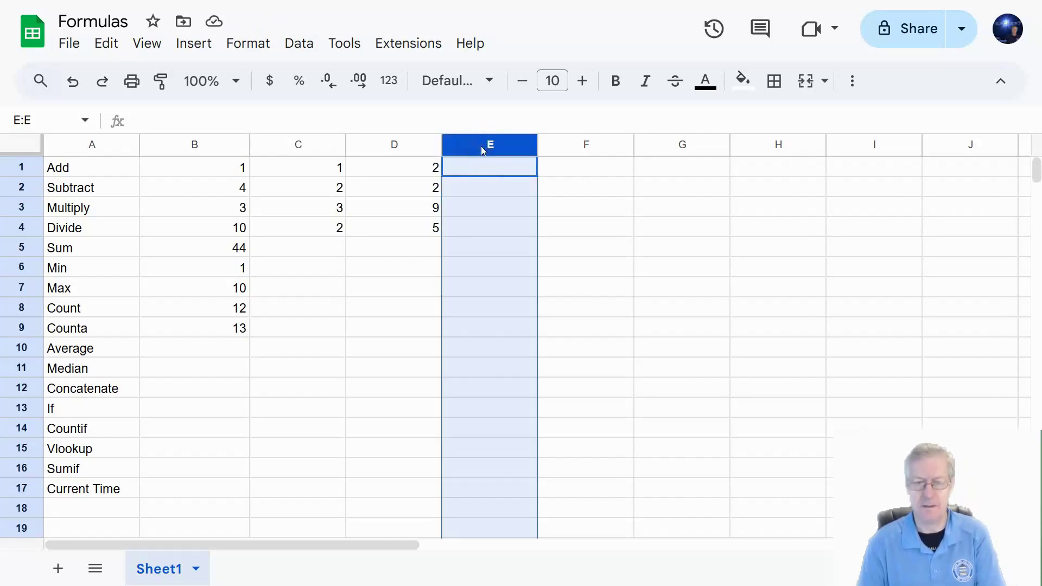
{"action": "left_click", "coordinate": [622, 269]}
{"action": "left_click", "coordinate": [564, 142]}
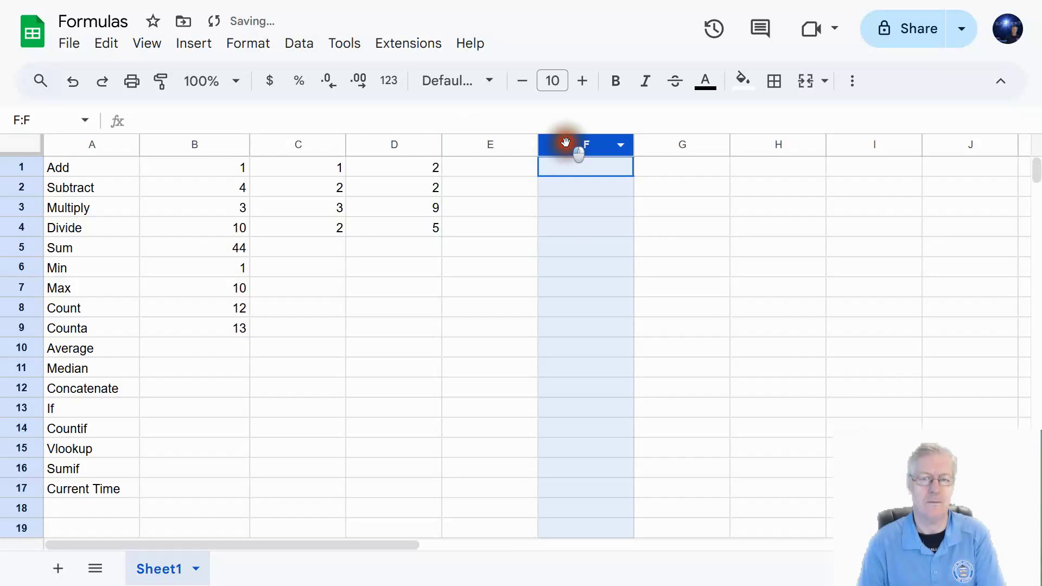
{"action": "left_click", "coordinate": [564, 292]}
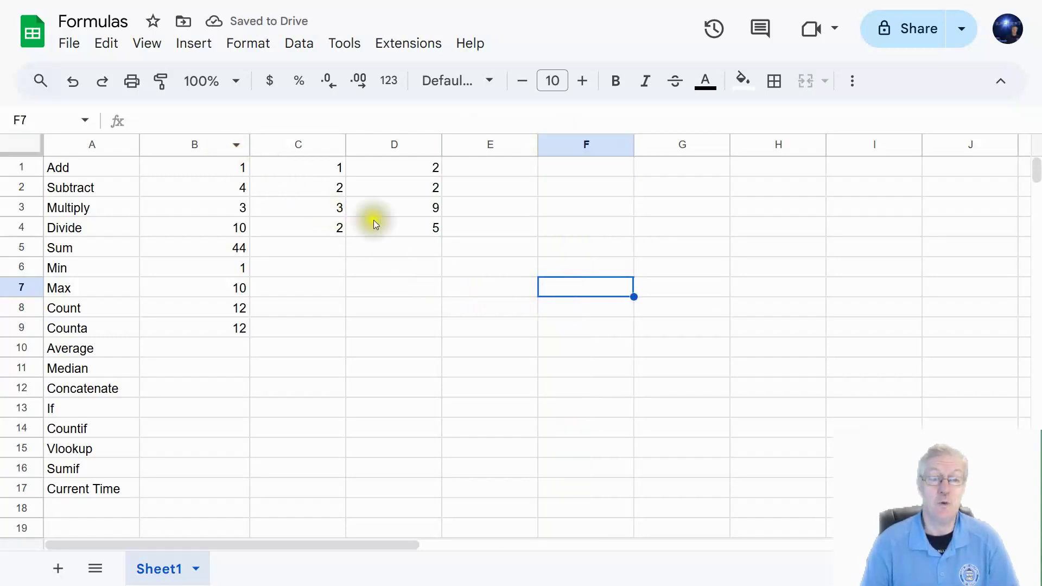
Step: Enter a person's first name as text in cell E3 to test whether the Counta formula includes text
{"action": "left_click", "coordinate": [489, 213]}
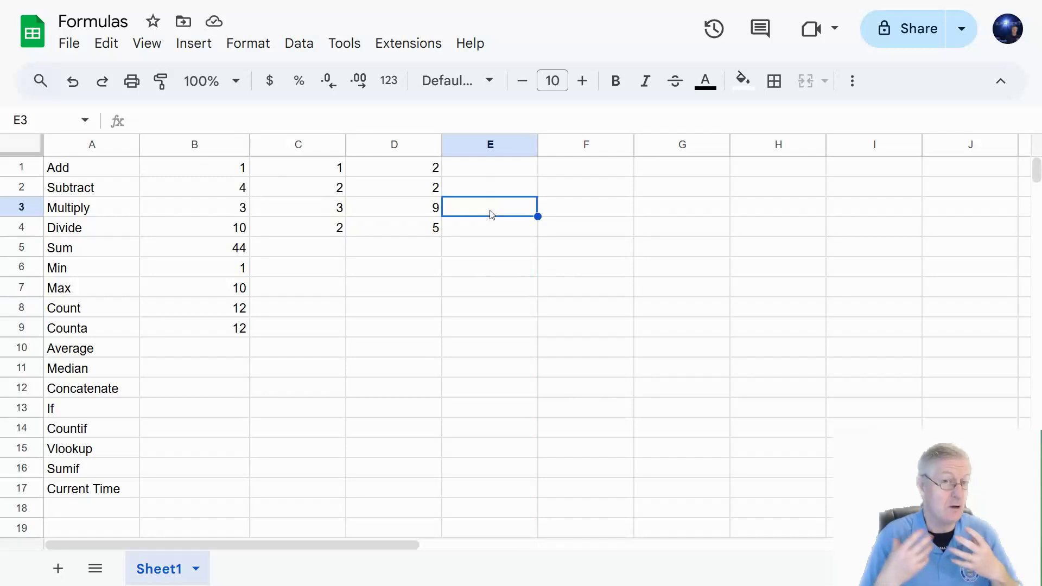
{"action": "type", "text": "Dan"}
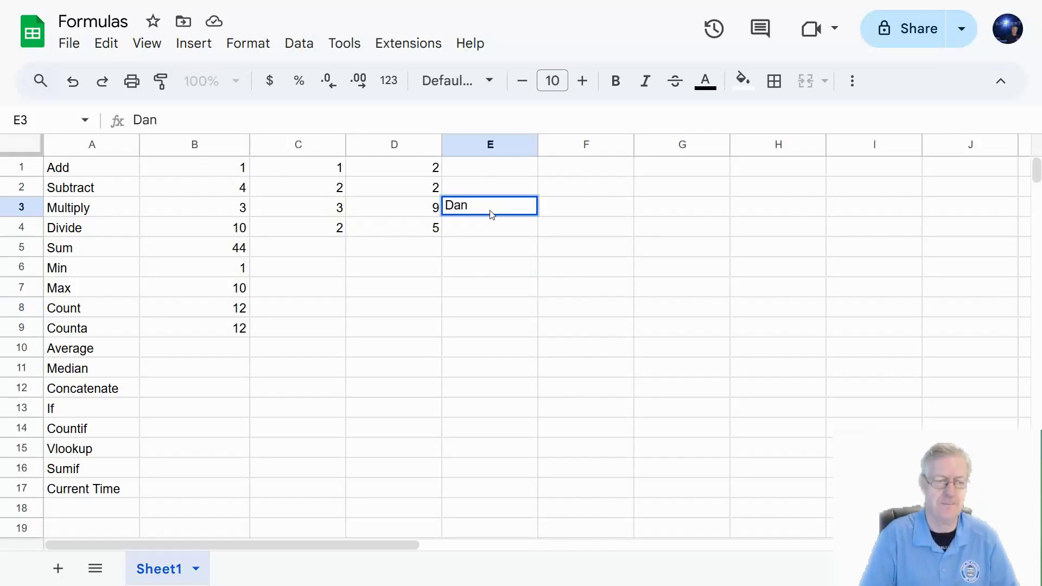
{"action": "key", "text": "Return"}
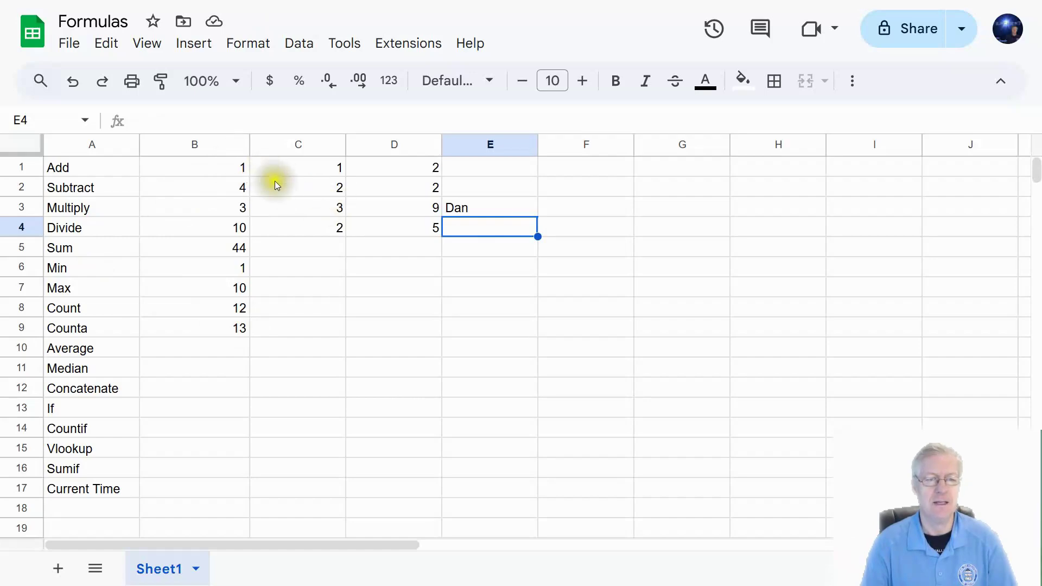
{"action": "left_click", "coordinate": [488, 213]}
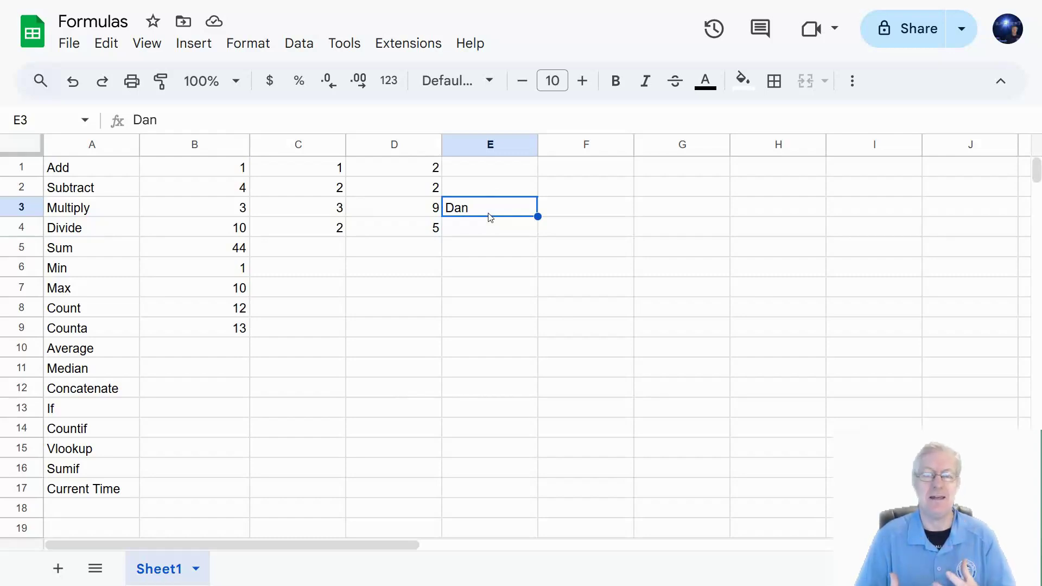
Step: Enter a blank space in cell E2 to test the Counta formula, and check the formula in cell B9
{"action": "left_click", "coordinate": [489, 186]}
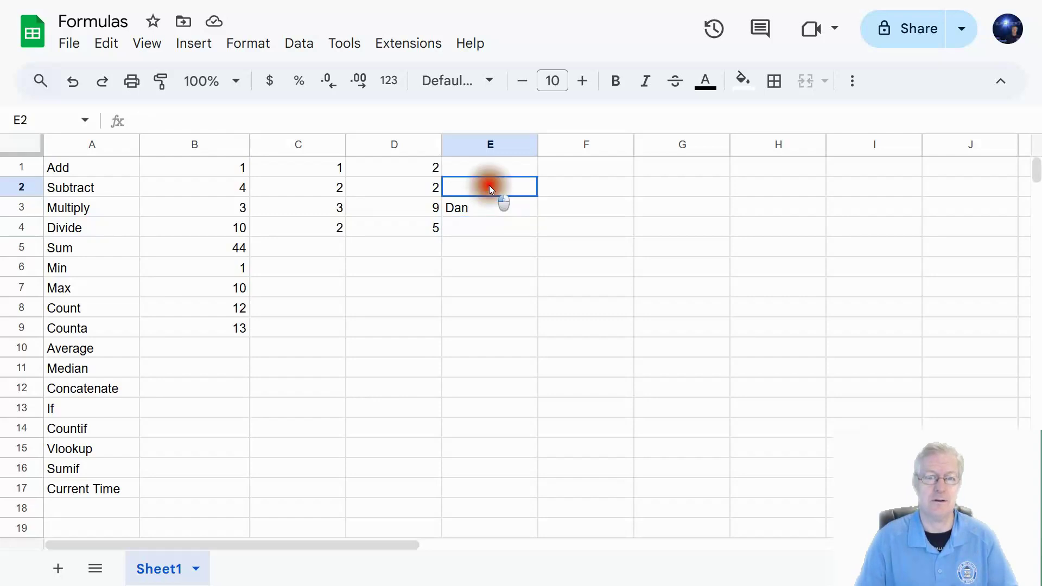
{"action": "double_click", "coordinate": [490, 188]}
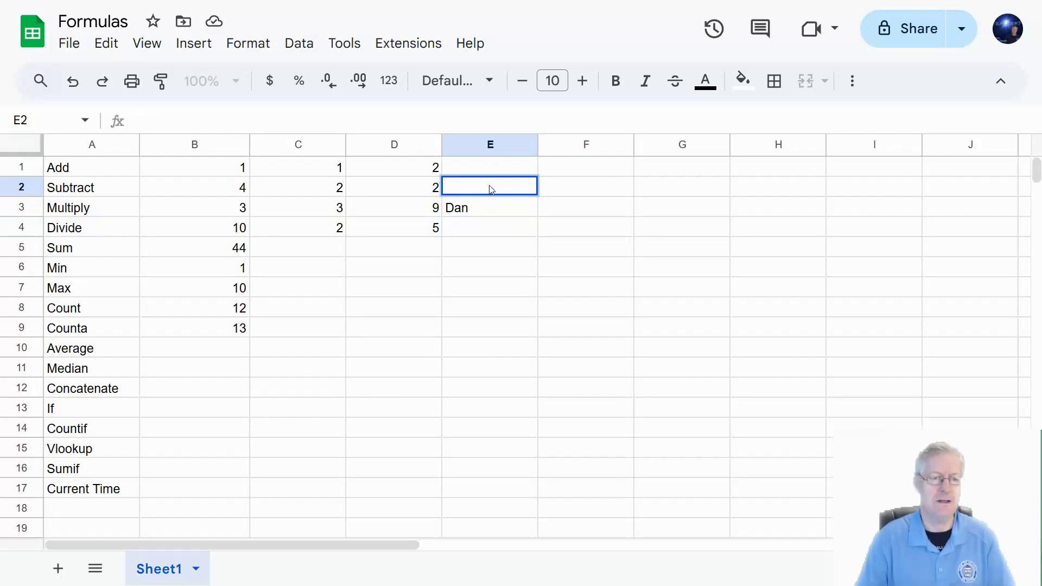
{"action": "key", "text": "Return"}
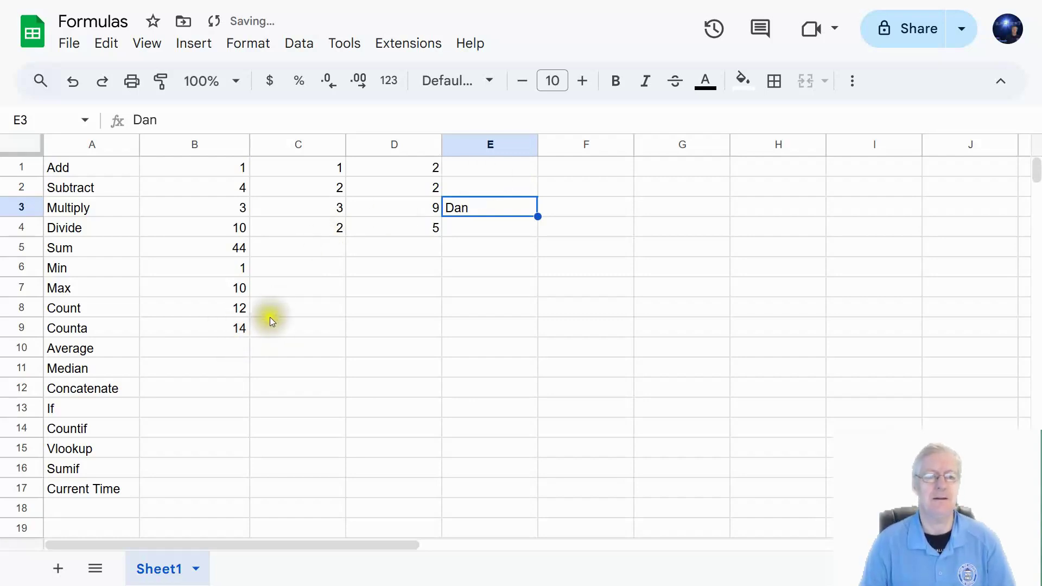
{"action": "left_click", "coordinate": [482, 188]}
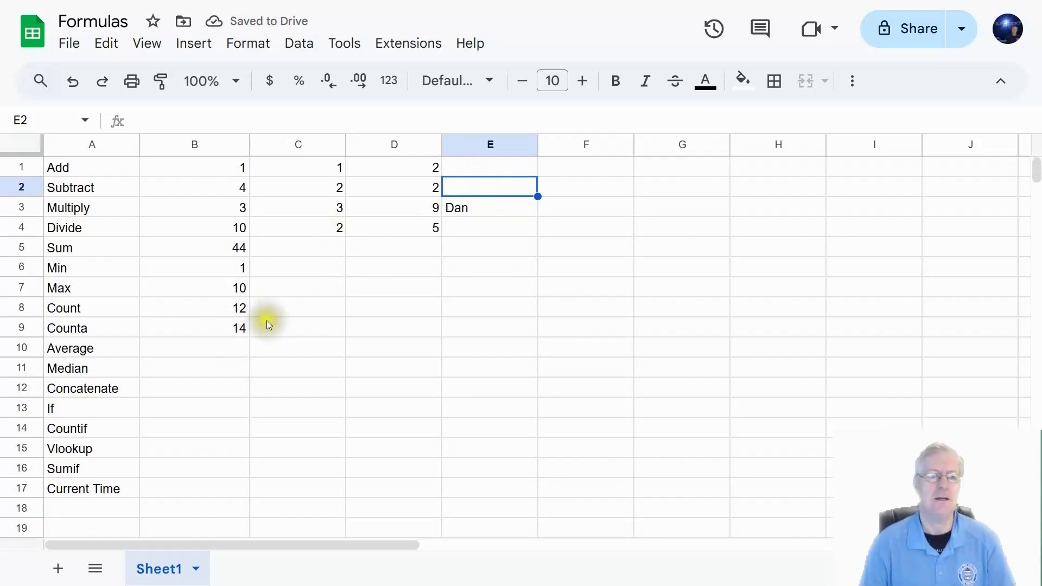
{"action": "left_click", "coordinate": [246, 332]}
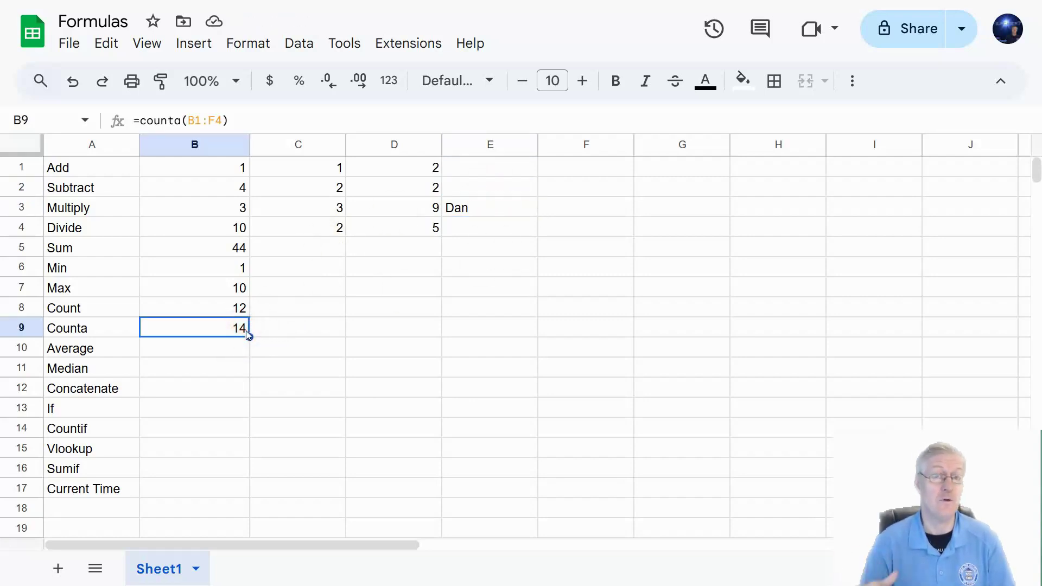
{"action": "left_click", "coordinate": [469, 189]}
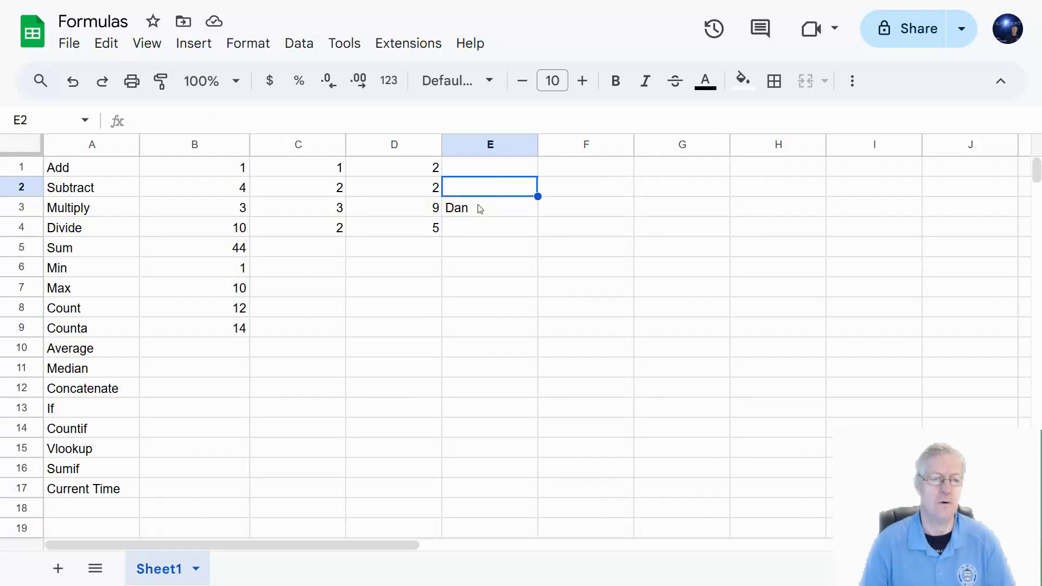
Step: Enter the formula =average(B1:B4) in cell B10 of the Average row
{"action": "left_click", "coordinate": [227, 349]}
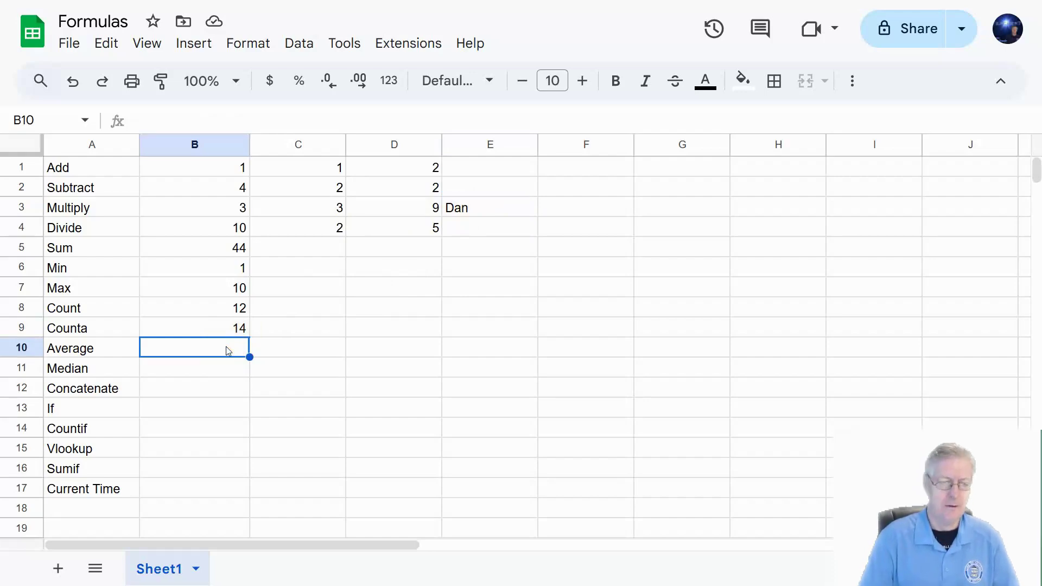
{"action": "type", "text": "="}
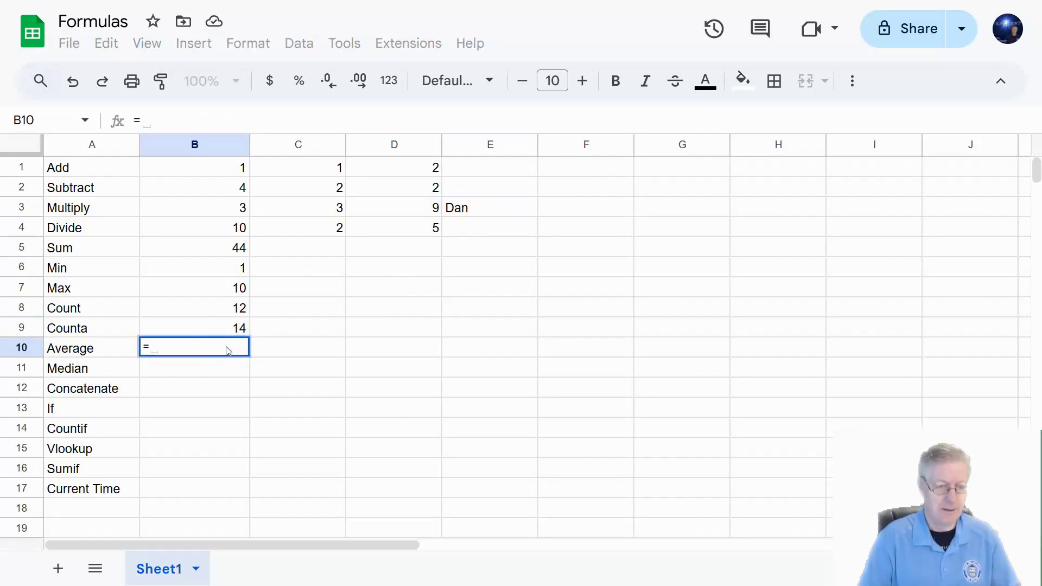
{"action": "type", "text": "av"}
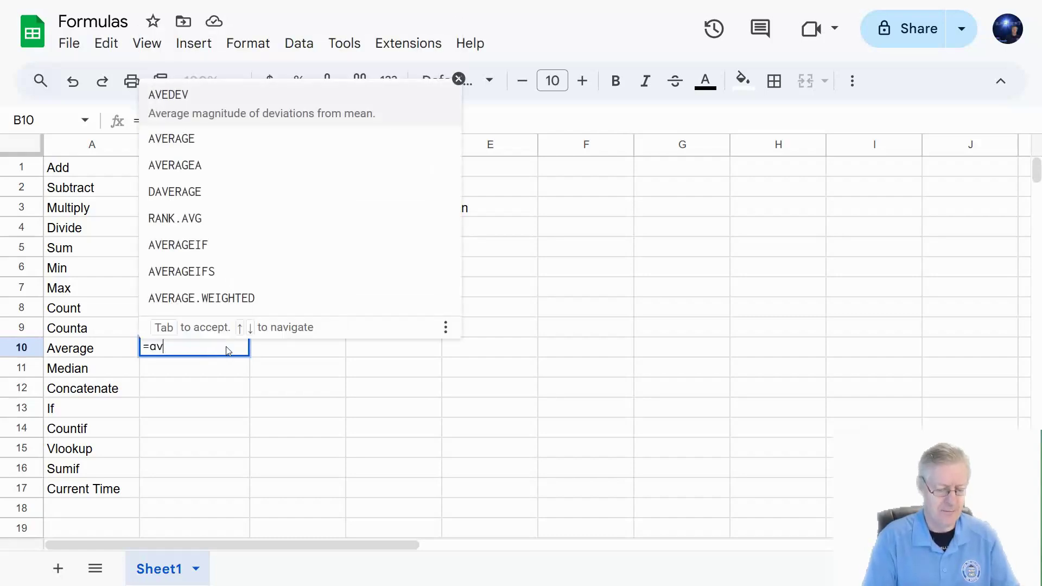
{"action": "type", "text": "r"}
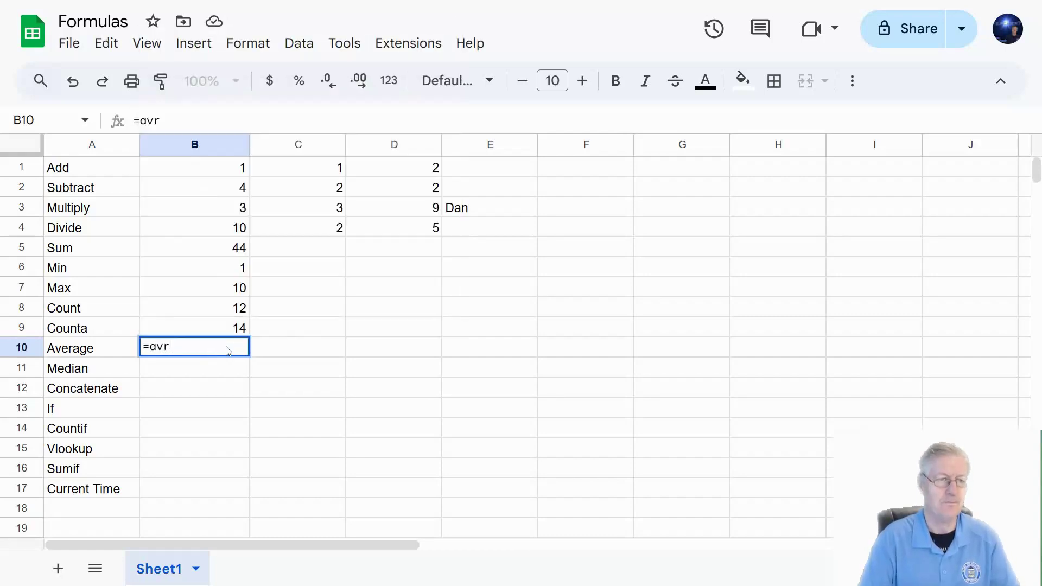
{"action": "key", "text": "BackSpace"}
{"action": "type", "text": "era"}
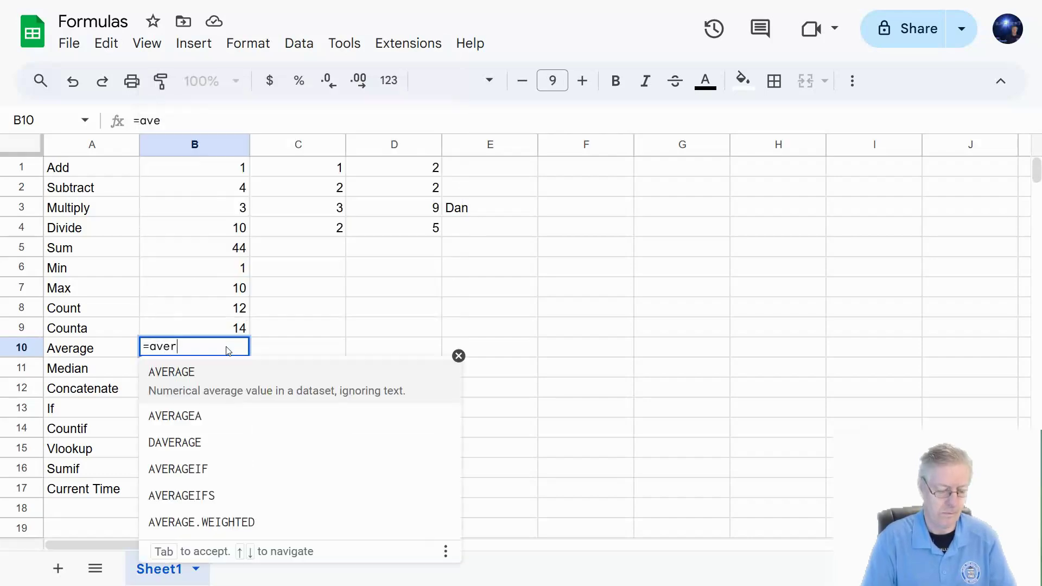
{"action": "type", "text": "ge"}
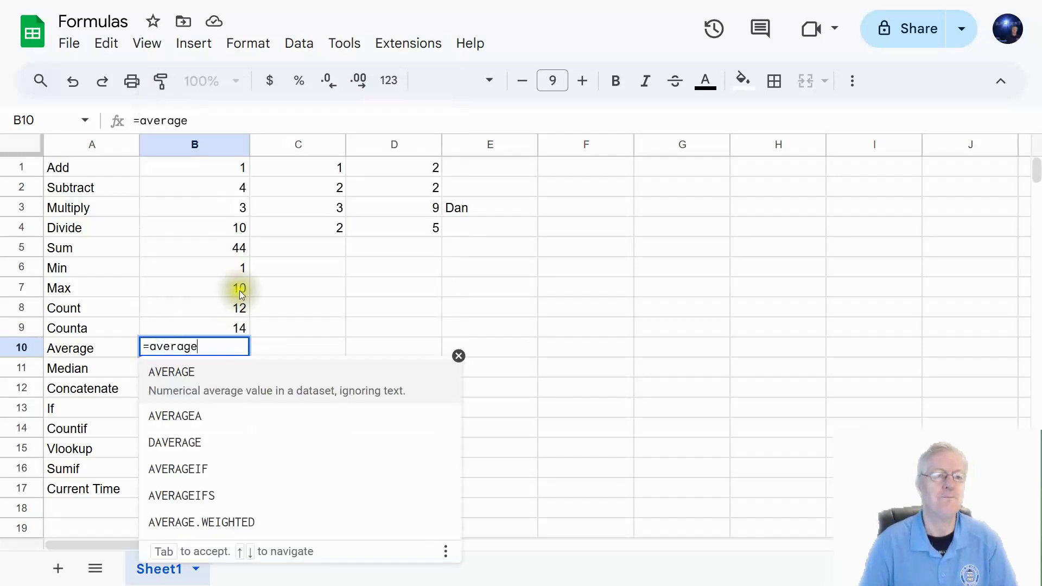
{"action": "type", "text": "("}
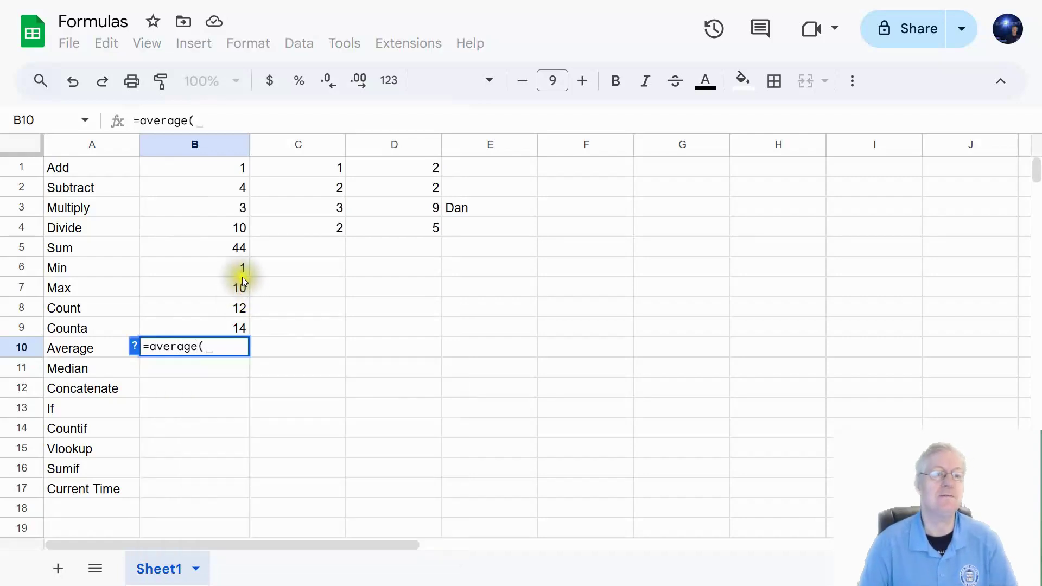
{"action": "left_click_drag", "start_coordinate": [239, 166], "coordinate": [241, 230]}
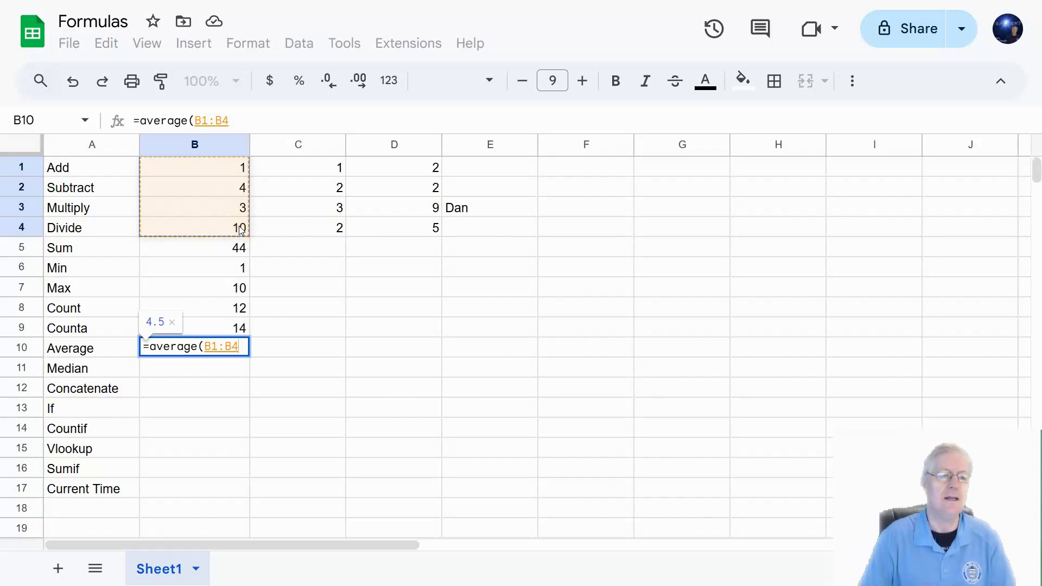
{"action": "key", "text": "Return"}
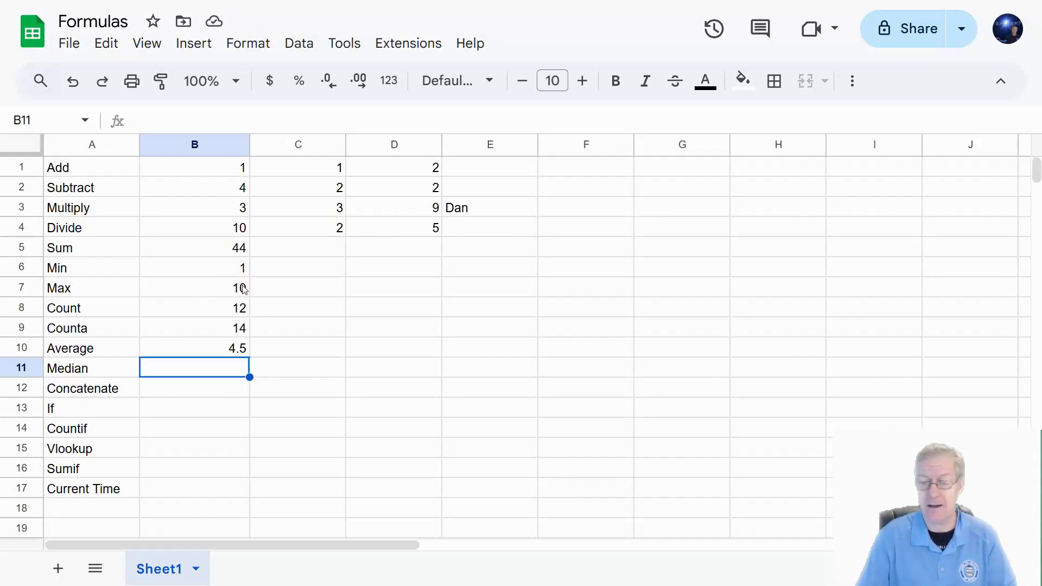
Step: Enter the formula =median(B1:B4) in cell B11 of the Median row
{"action": "left_click", "coordinate": [206, 367]}
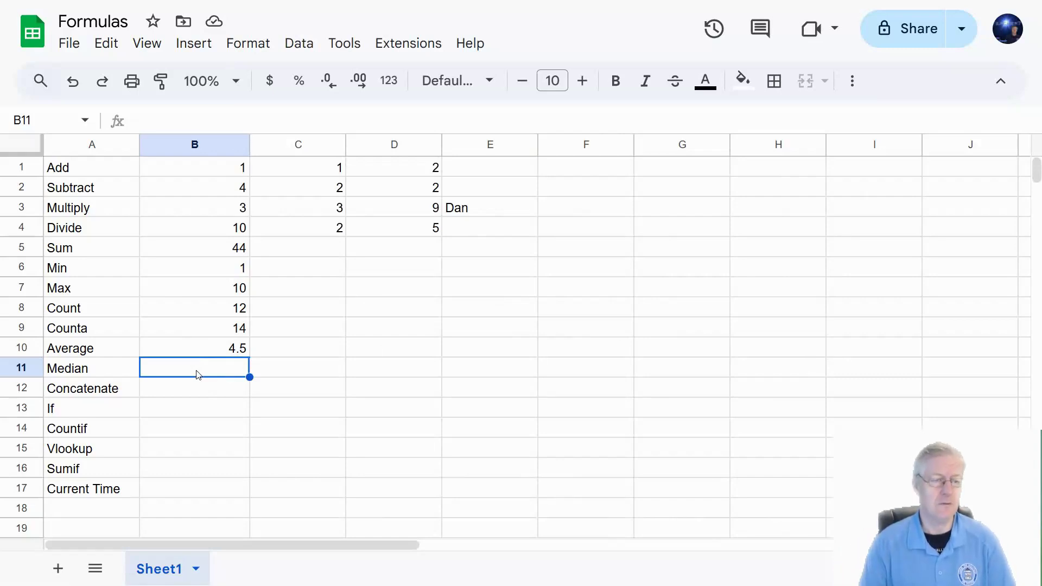
{"action": "type", "text": "="}
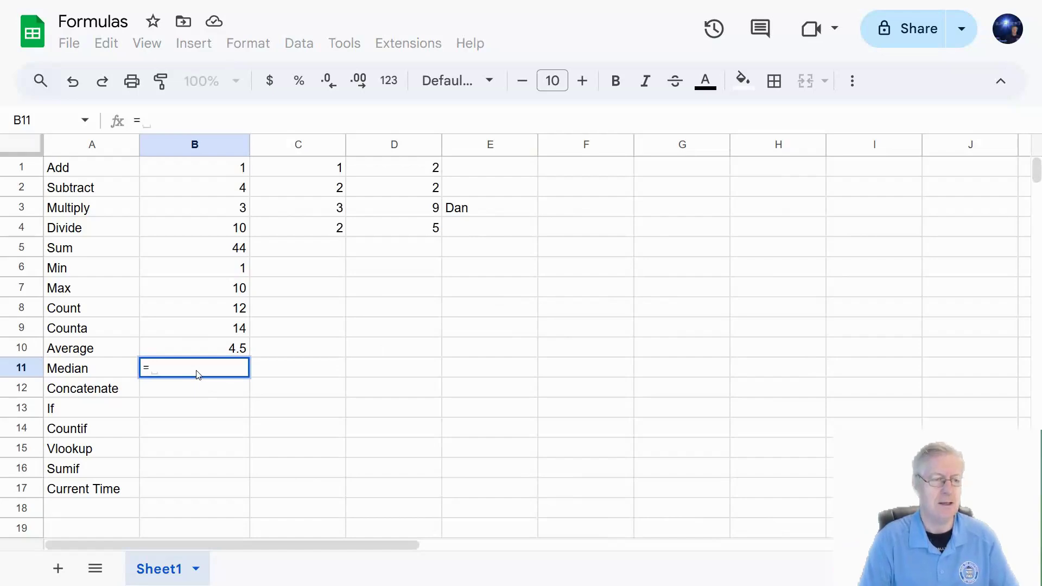
{"action": "type", "text": "med"}
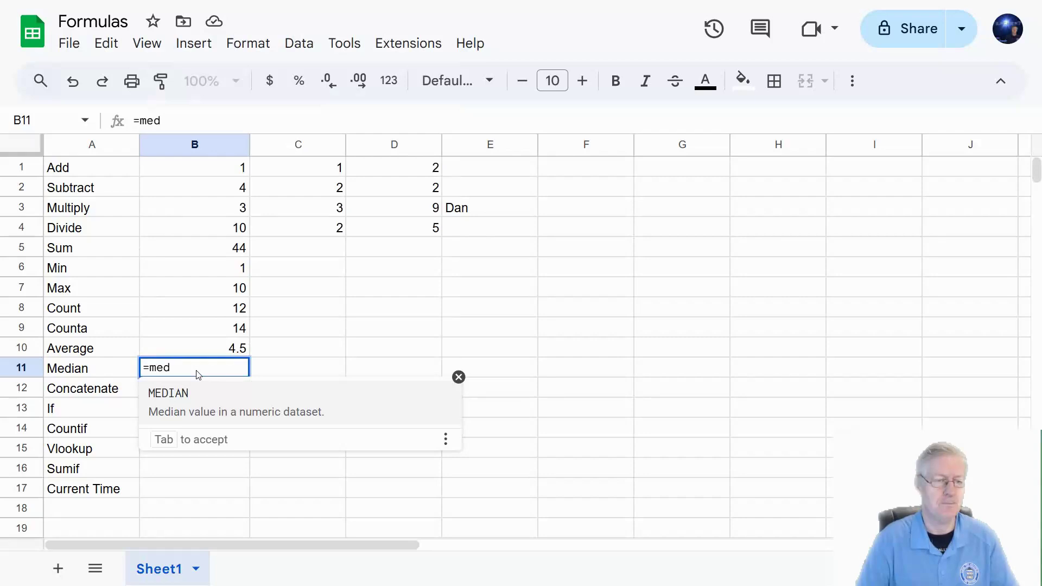
{"action": "type", "text": "ian"}
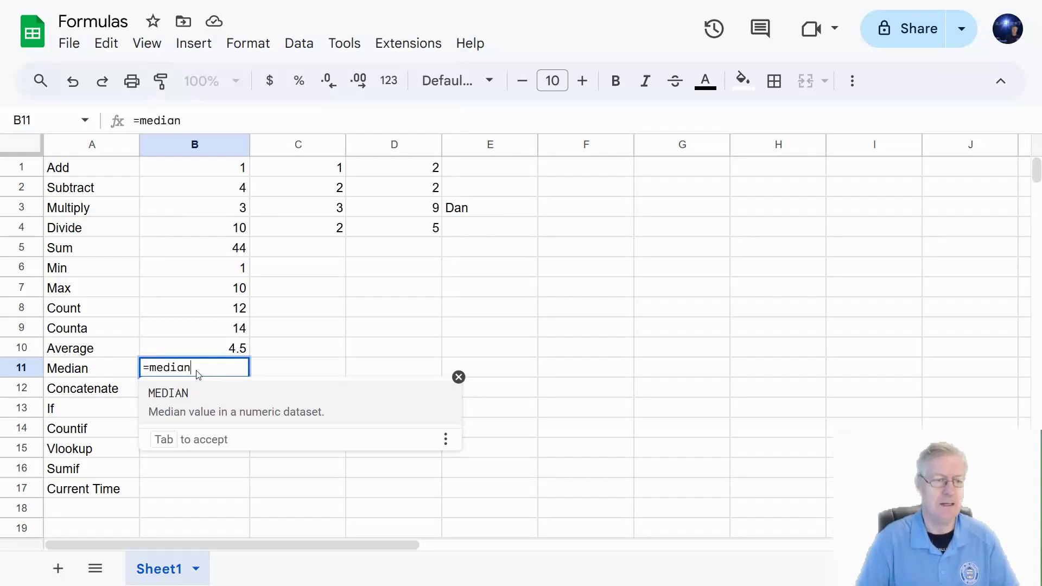
{"action": "type", "text": "("}
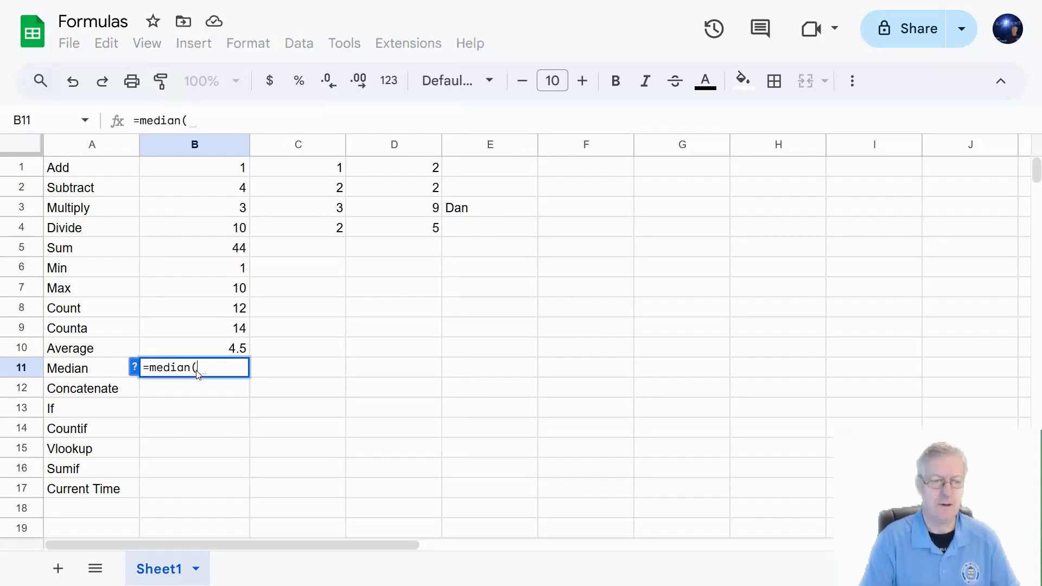
{"action": "left_click_drag", "start_coordinate": [232, 166], "coordinate": [236, 228]}
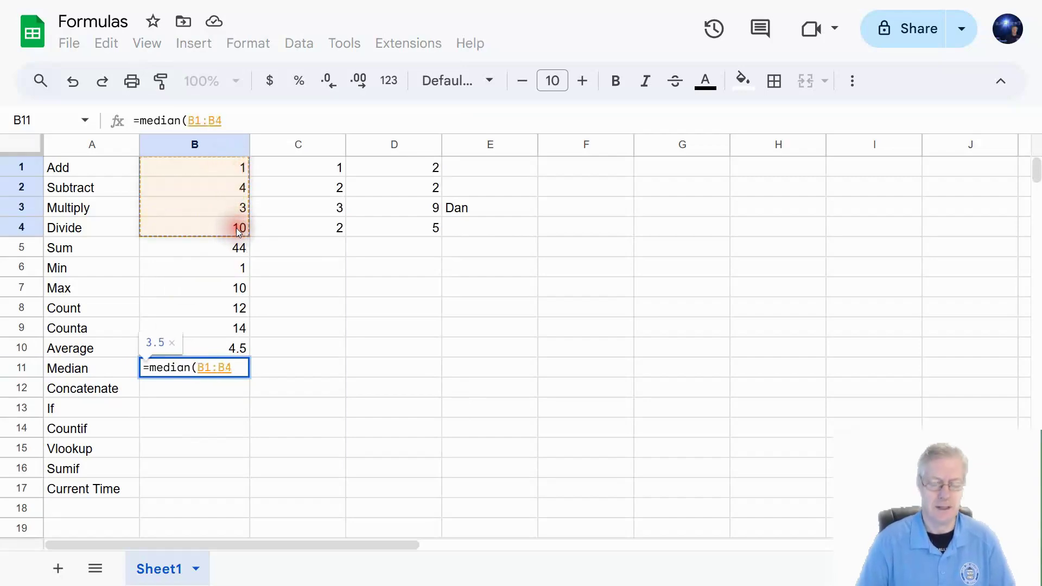
{"action": "key", "text": "Return"}
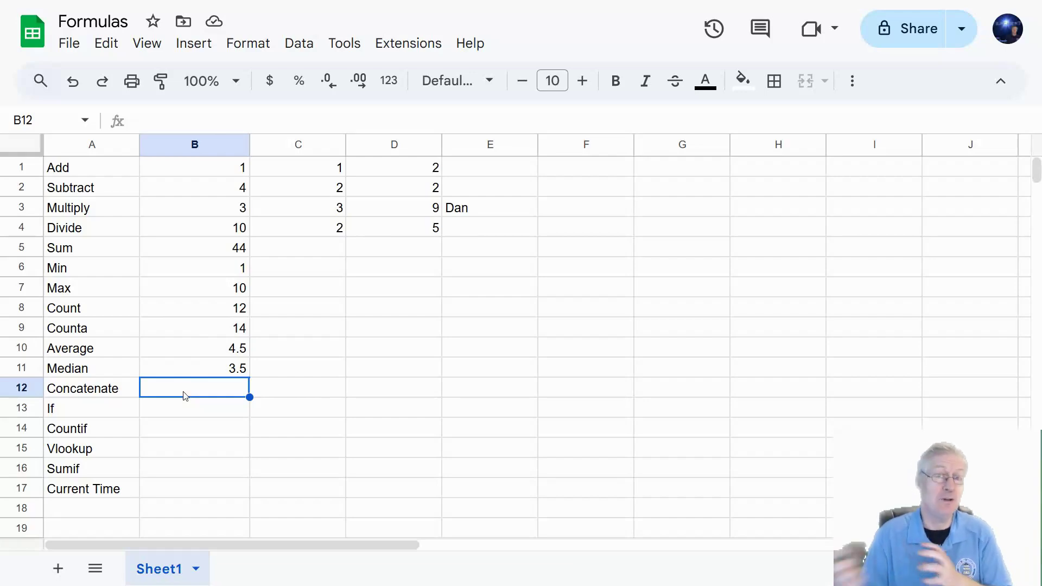
Step: Enter a person's first name in cell D9 and a second name in cell E9 as text to combine
{"action": "left_click", "coordinate": [385, 329]}
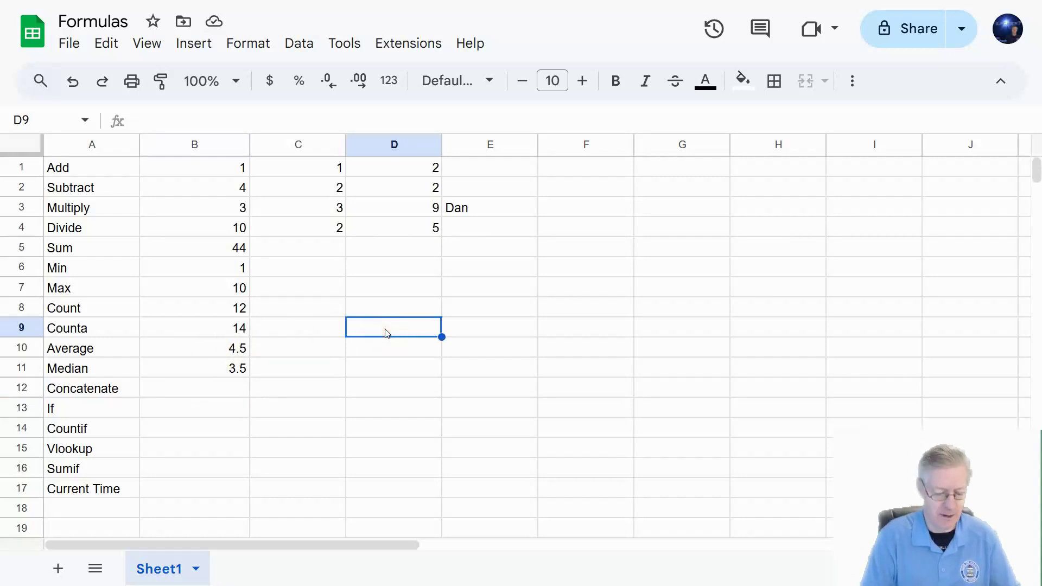
{"action": "type", "text": "Tom"}
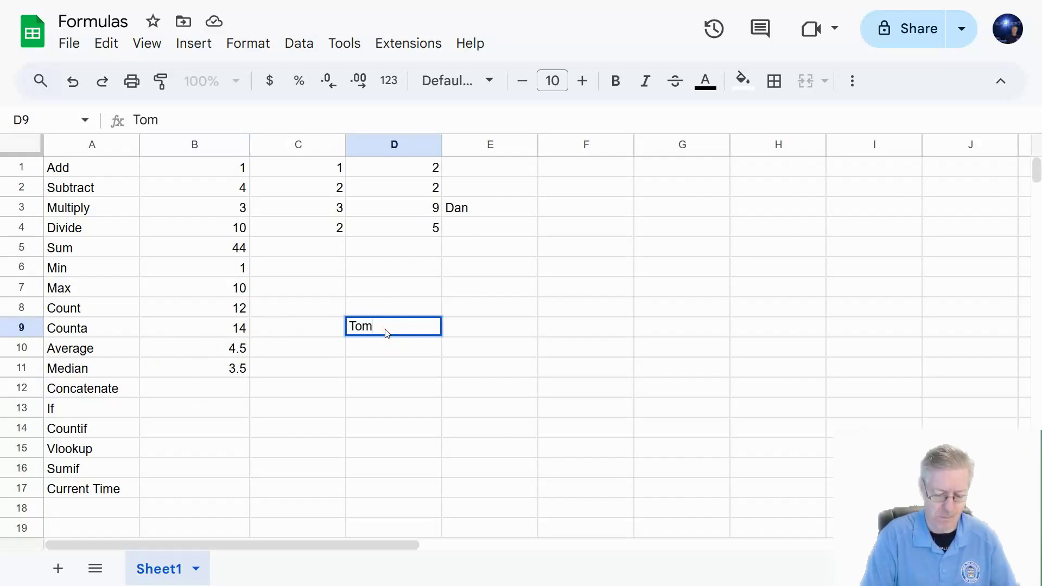
{"action": "left_click", "coordinate": [487, 324]}
{"action": "type", "text": "Mark"}
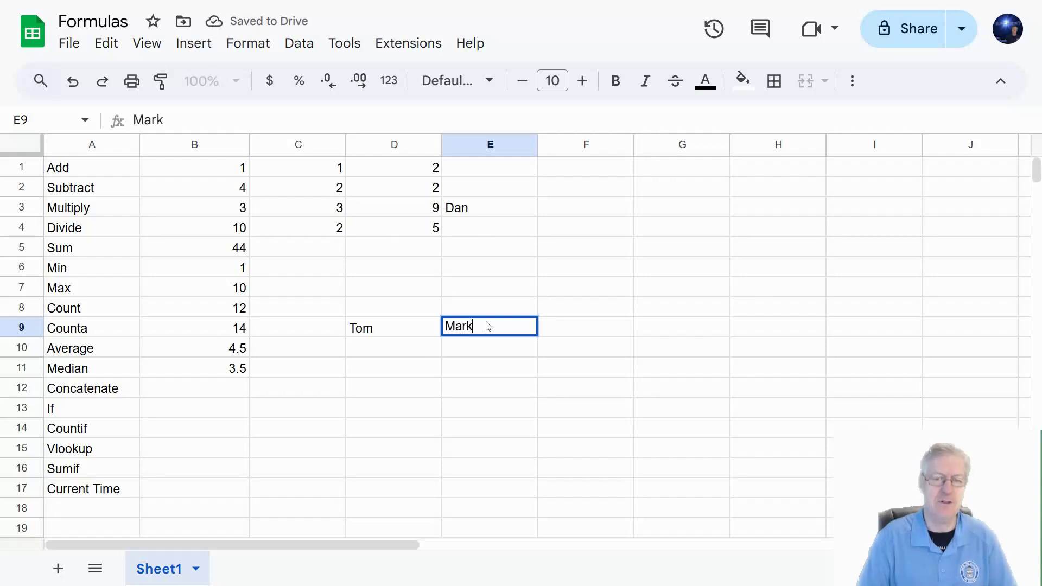
Step: Enter the formula =concat(D9,E9) in cell B12 of the Concatenate row and check the finished formula
{"action": "left_click", "coordinate": [197, 392]}
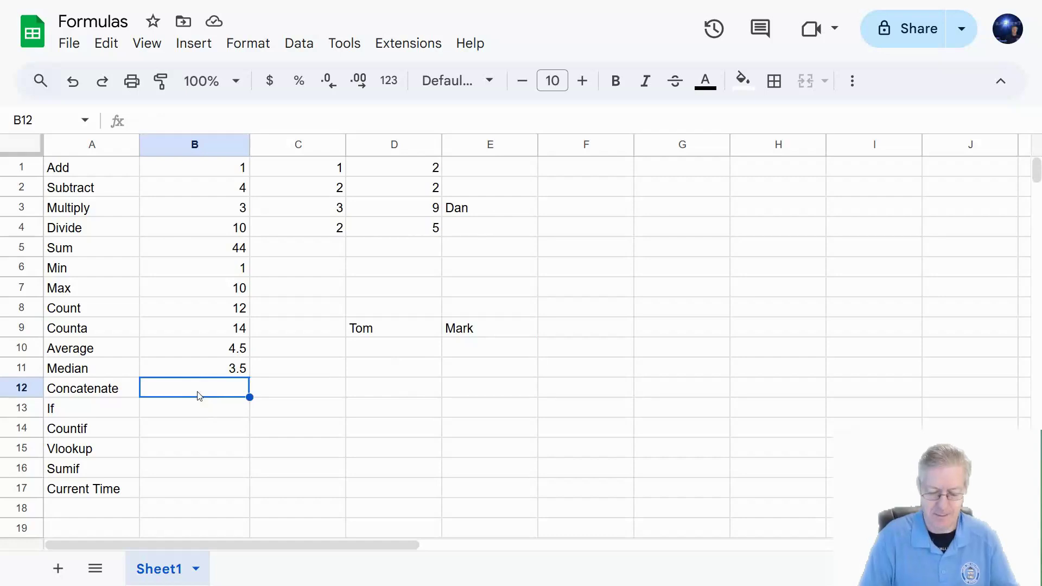
{"action": "type", "text": "="}
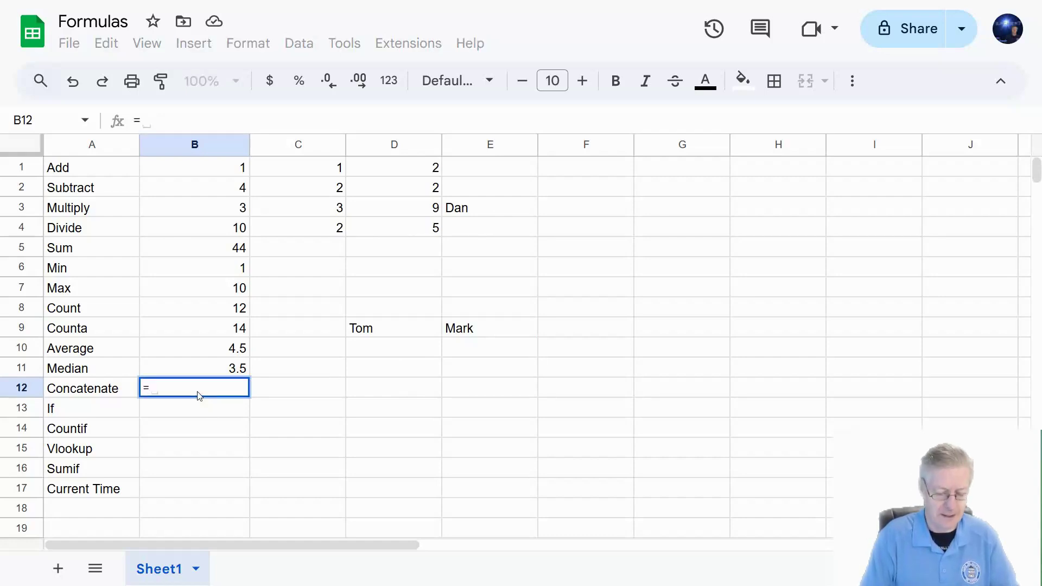
{"action": "type", "text": "concat"}
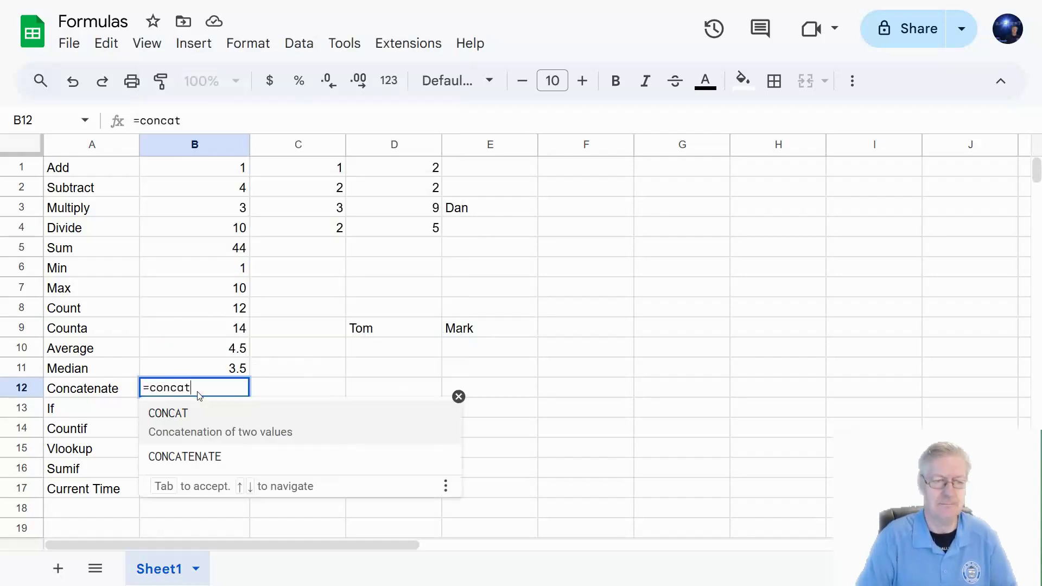
{"action": "type", "text": "("}
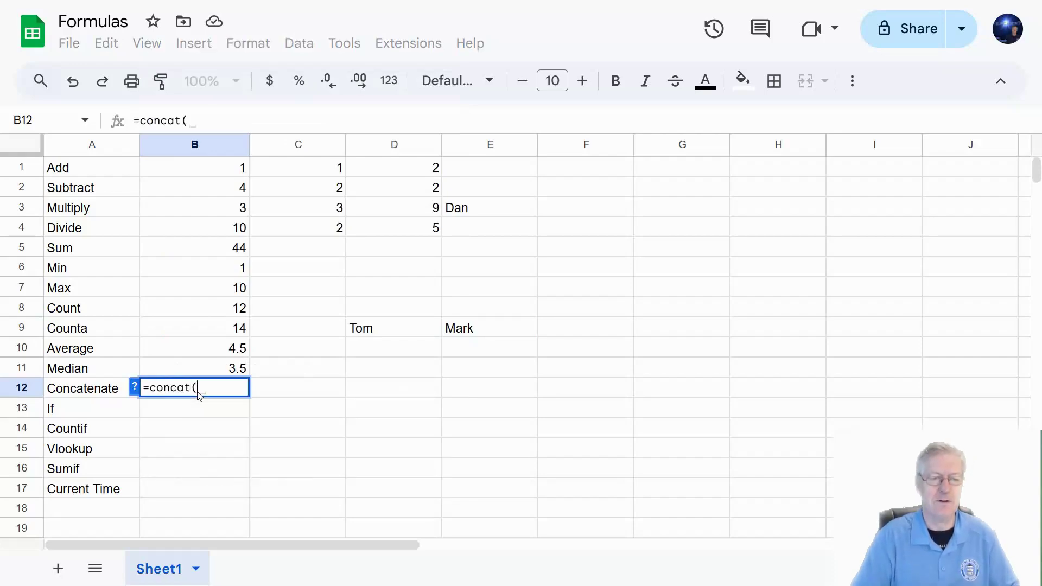
{"action": "left_click", "coordinate": [378, 330]}
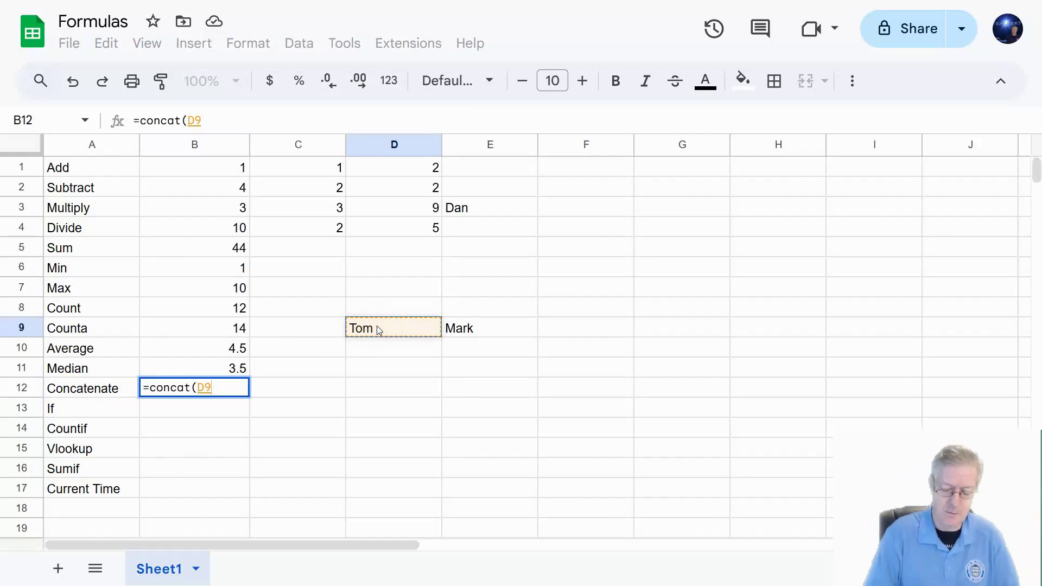
{"action": "type", "text": ","}
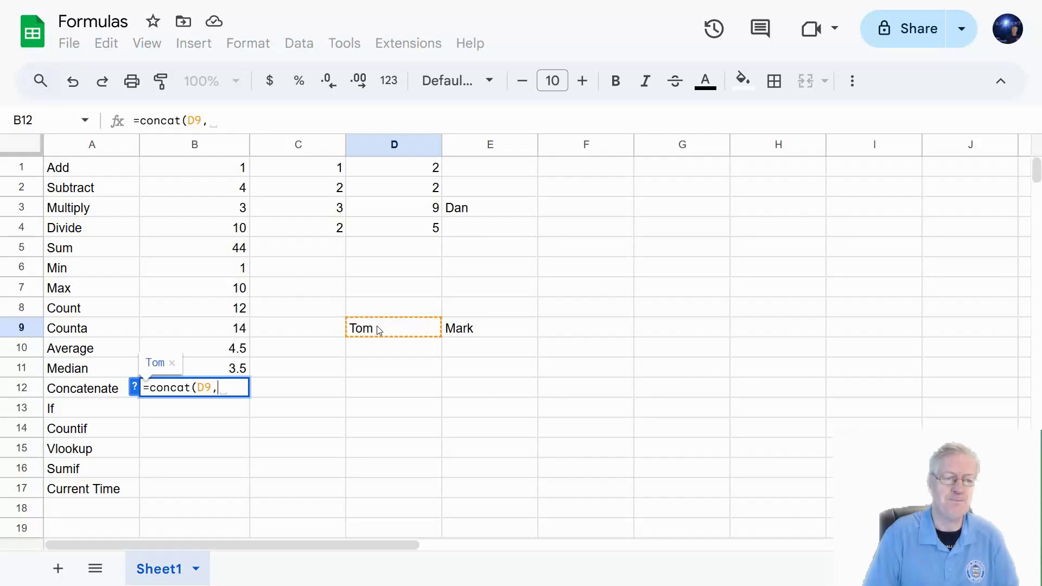
{"action": "left_click", "coordinate": [463, 331]}
{"action": "key", "text": "Return"}
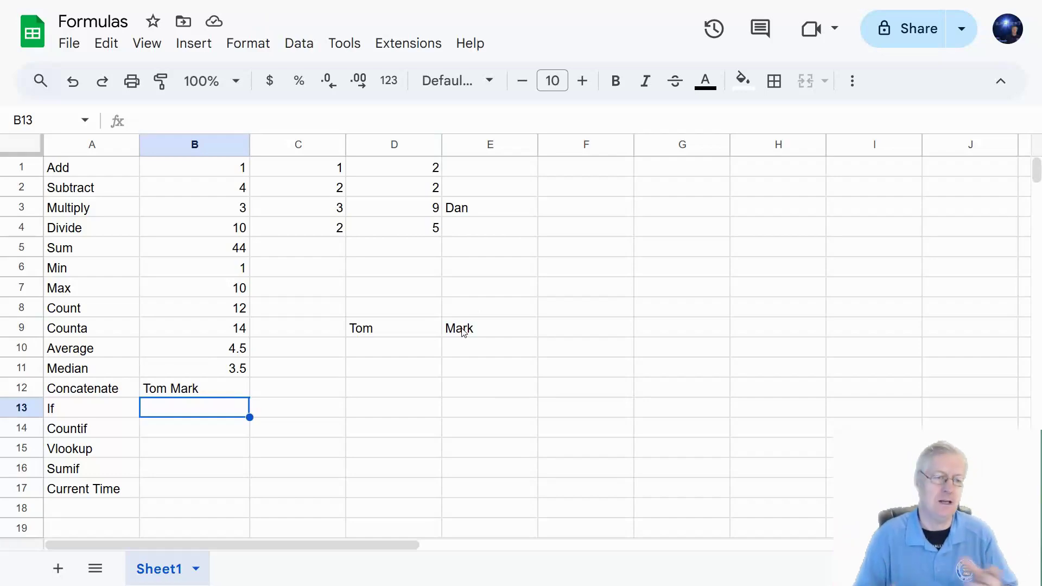
{"action": "left_click", "coordinate": [179, 391]}
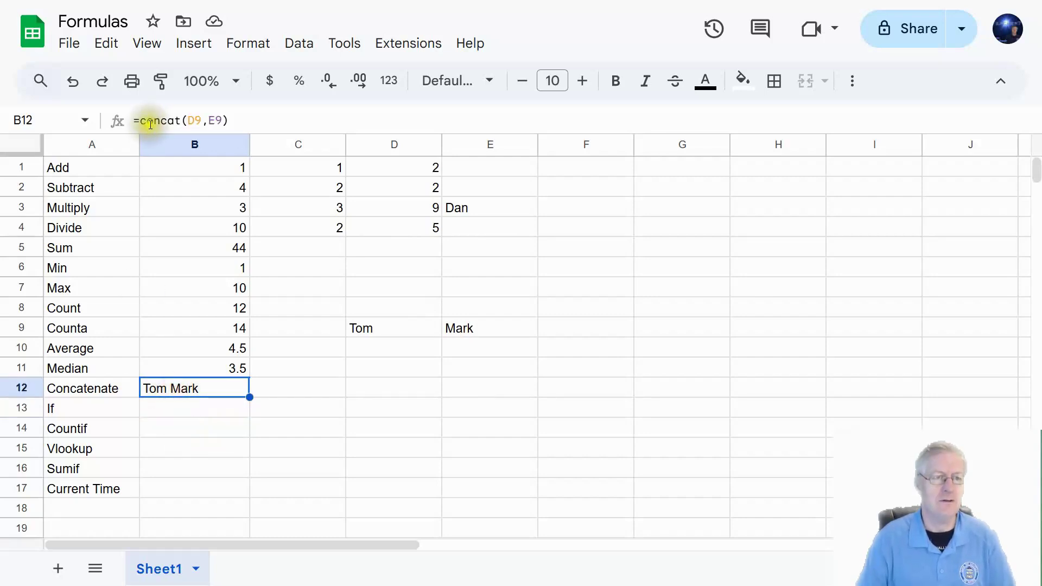
Step: Begin an If formula in cell B13 with the condition that C13 equals "Smile"
{"action": "left_click", "coordinate": [202, 408]}
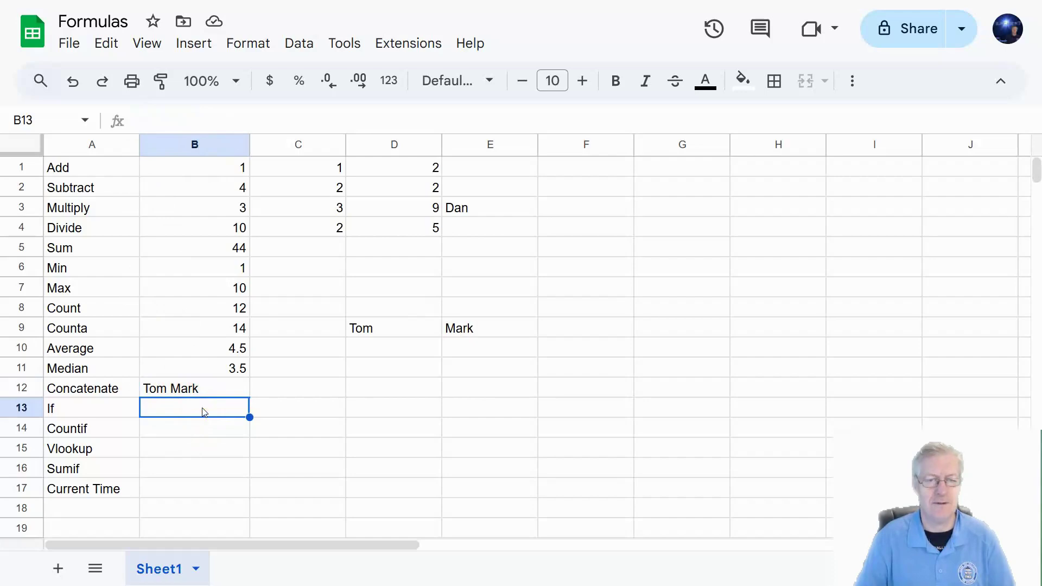
{"action": "left_click", "coordinate": [219, 352]}
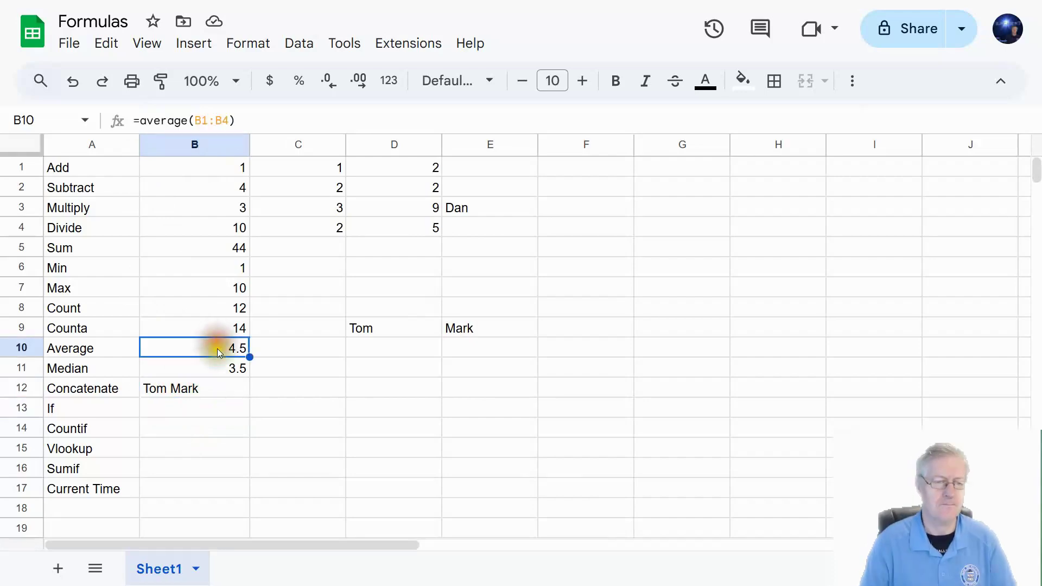
{"action": "left_click", "coordinate": [201, 411]}
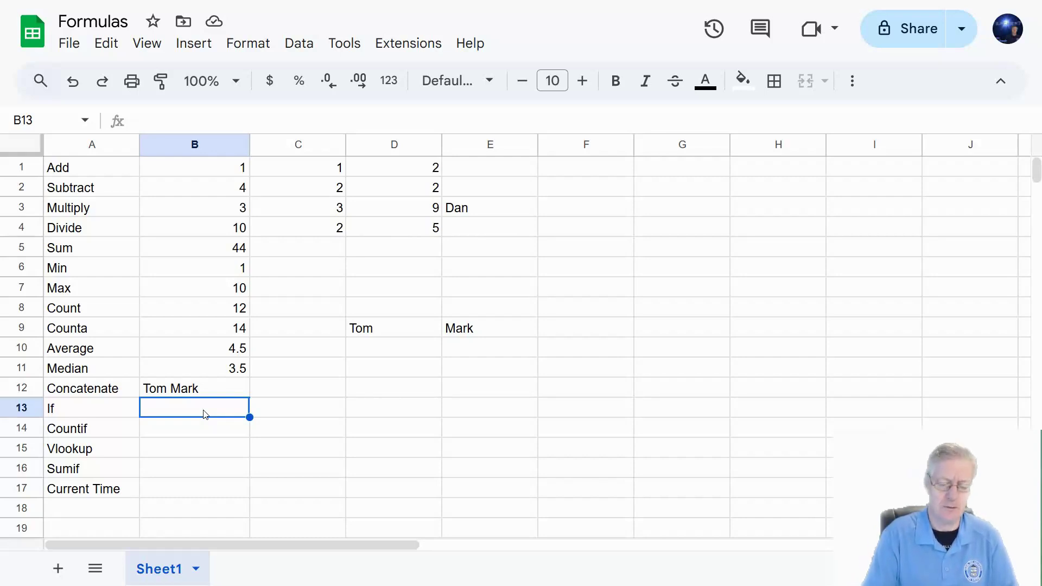
{"action": "type", "text": "="}
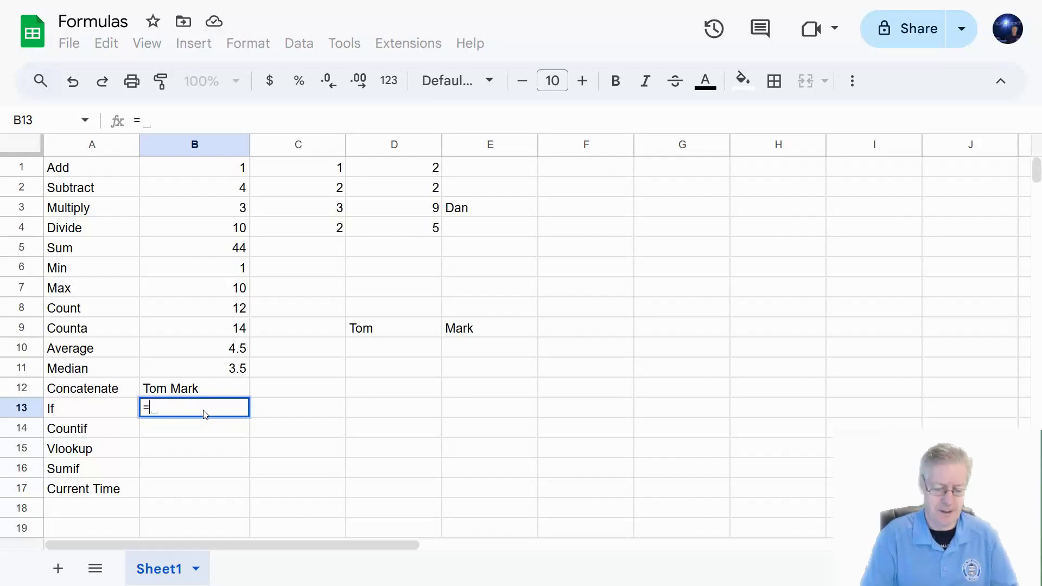
{"action": "type", "text": "if"}
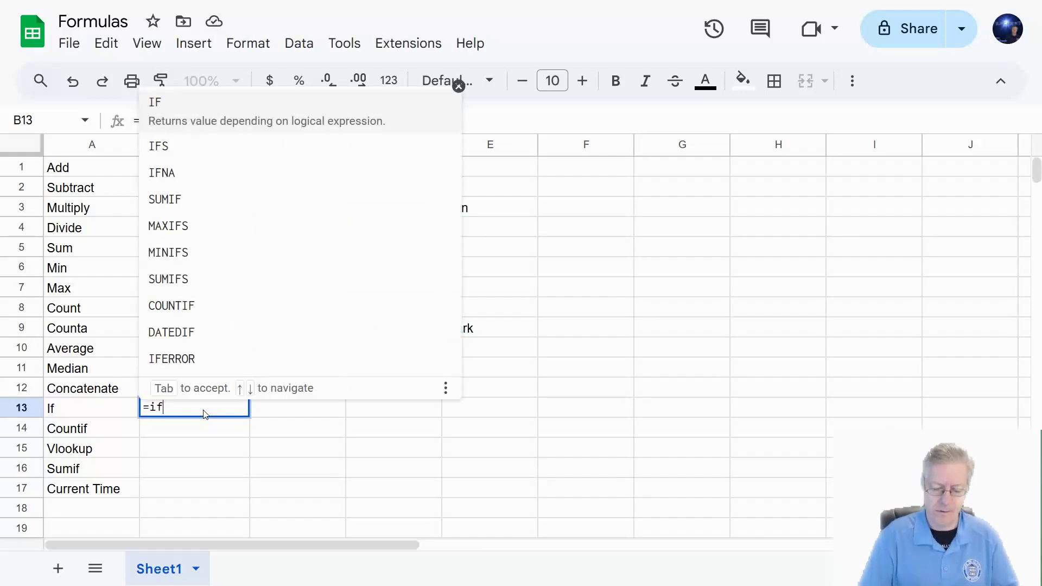
{"action": "type", "text": "("}
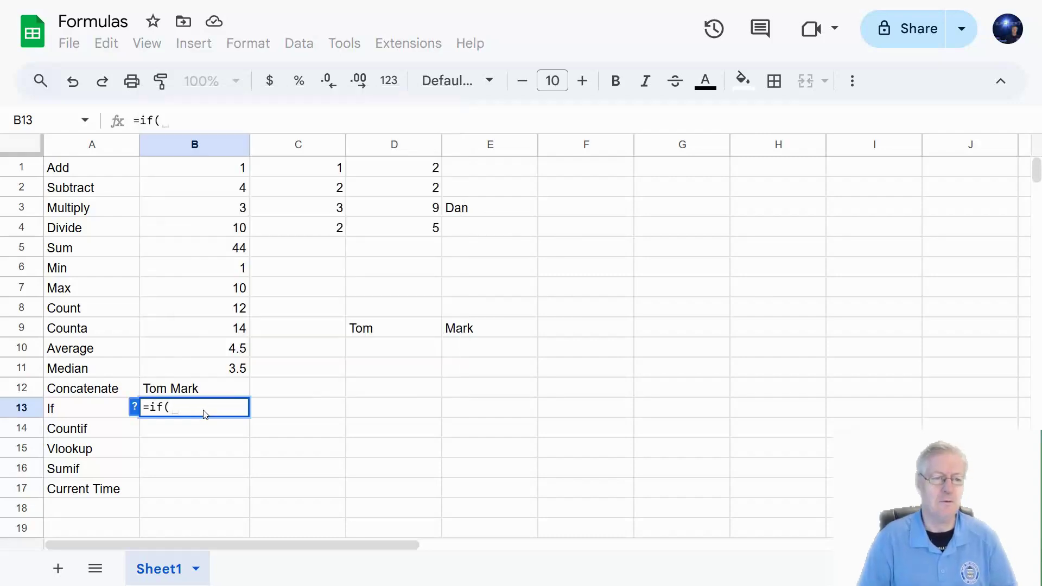
{"action": "left_click", "coordinate": [288, 413]}
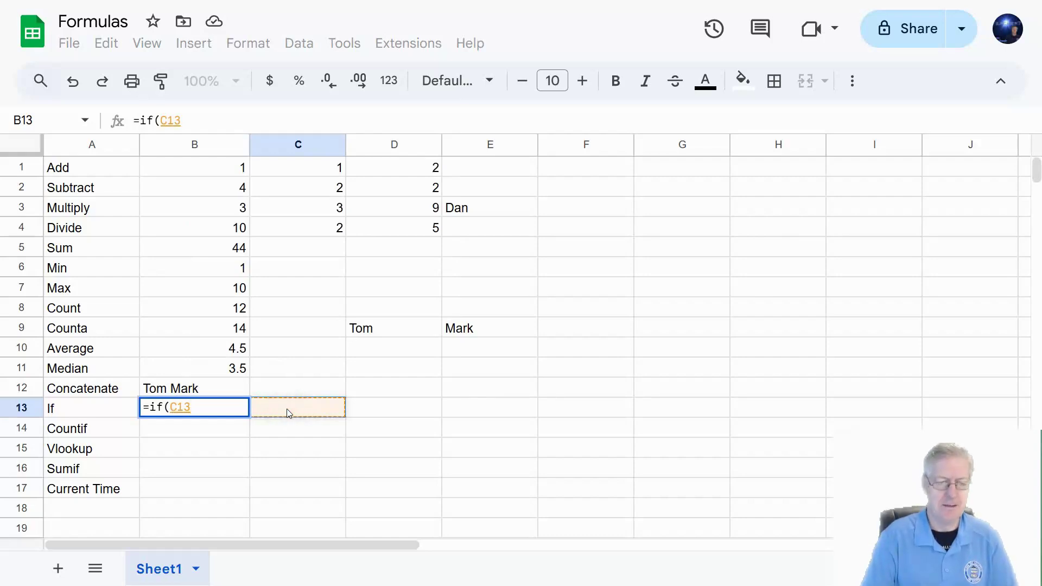
{"action": "type", "text": "="}
{"action": "type", "text": "\"S"}
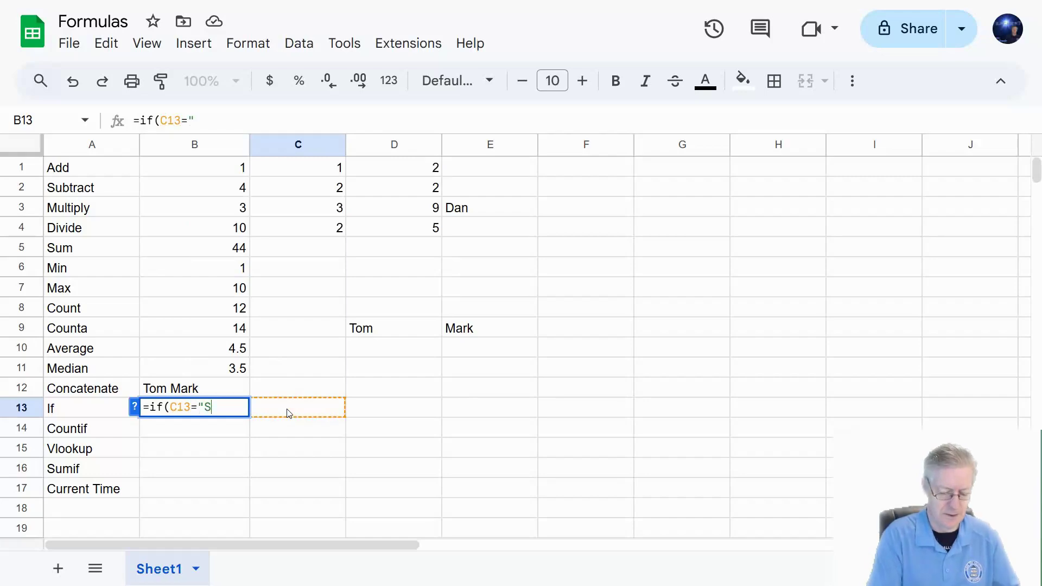
{"action": "type", "text": "mile"}
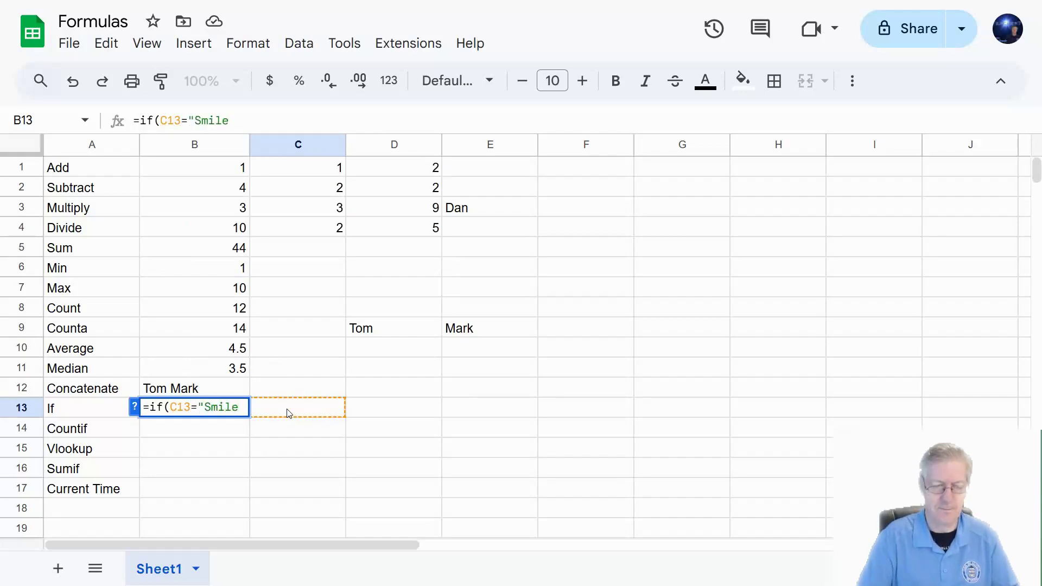
{"action": "type", "text": "\","}
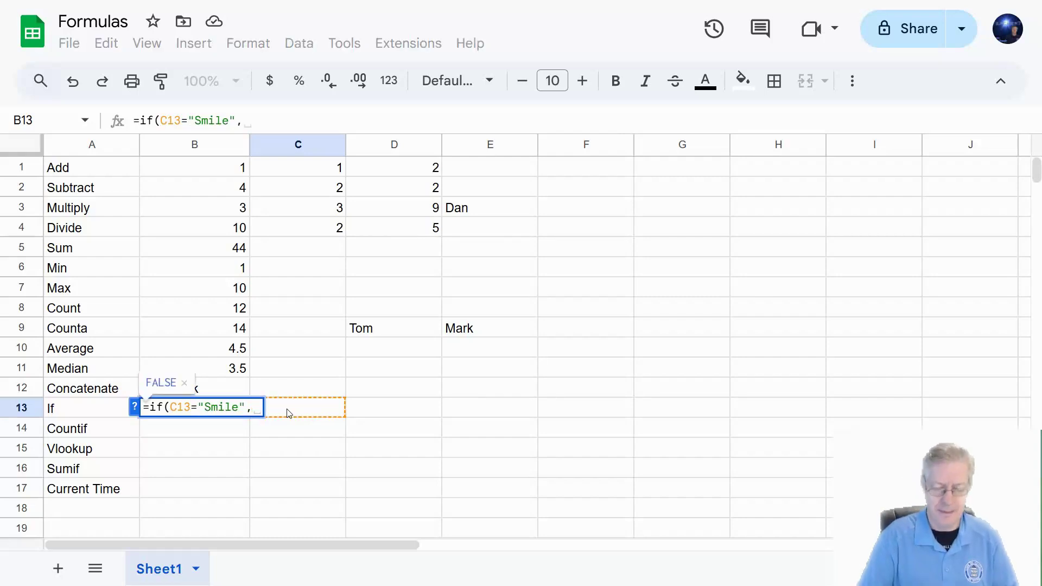
Step: Complete the If formula in B13 to return "Yay" when true and "Boo" when false, and check the finished formula
{"action": "type", "text": "\""}
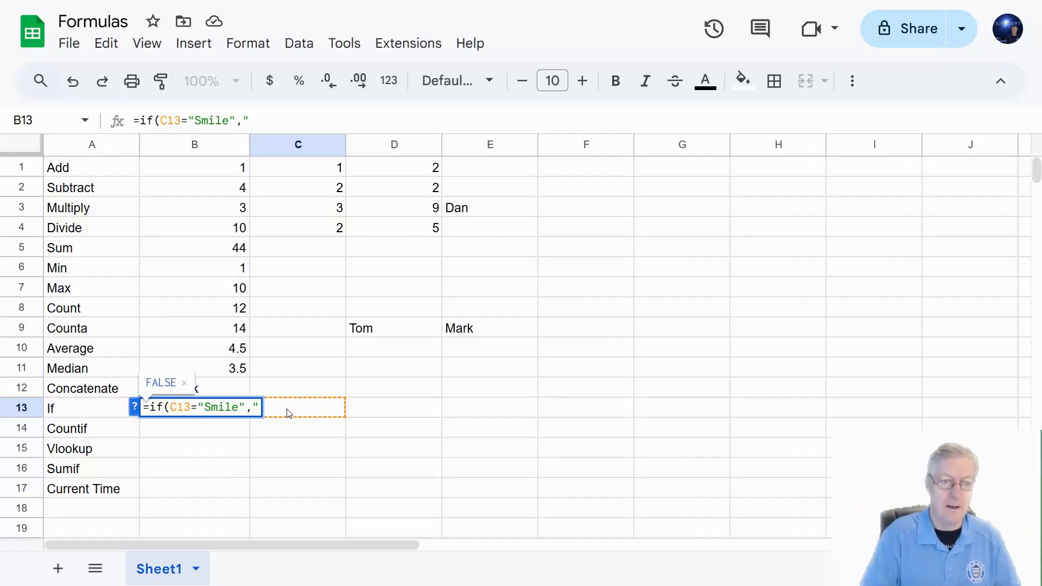
{"action": "type", "text": "Yay"}
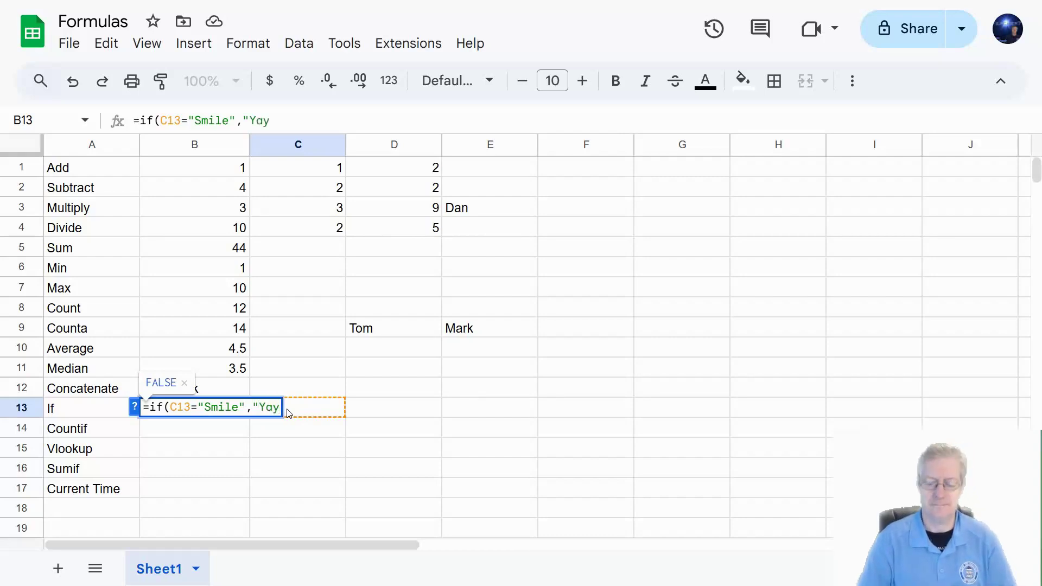
{"action": "type", "text": "\", "}
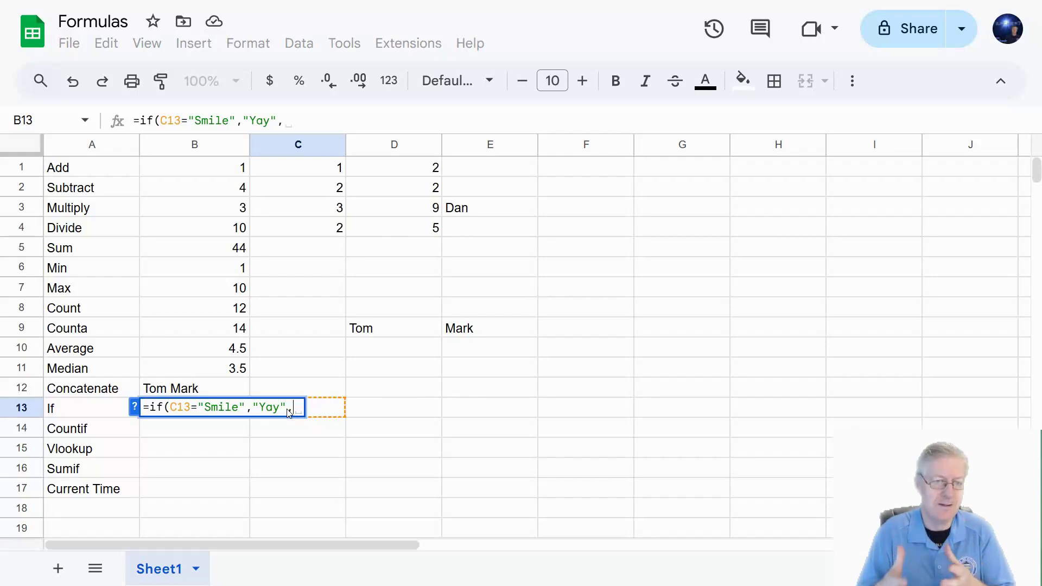
{"action": "type", "text": "\"B"}
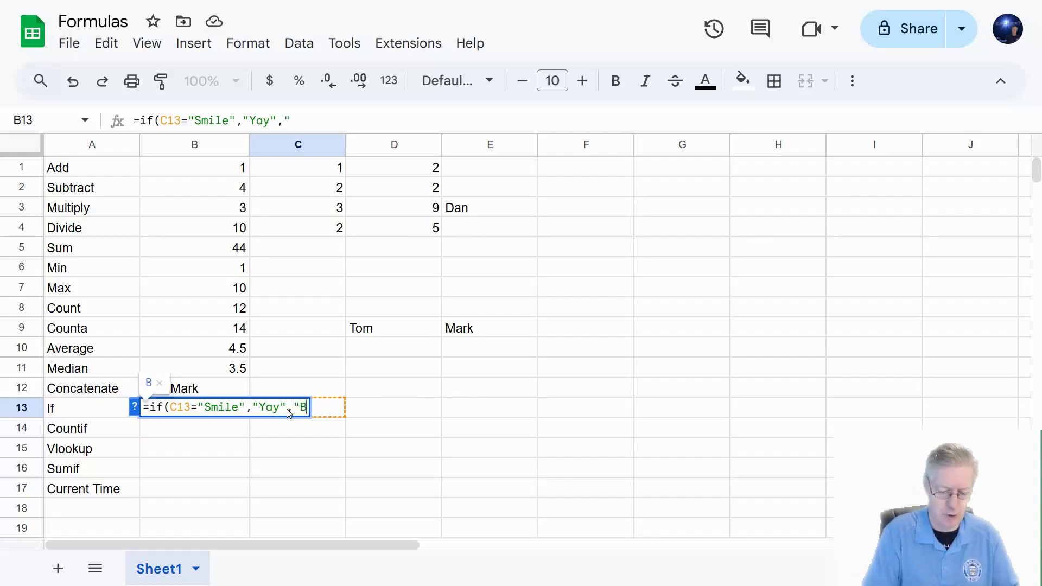
{"action": "type", "text": "oo\""}
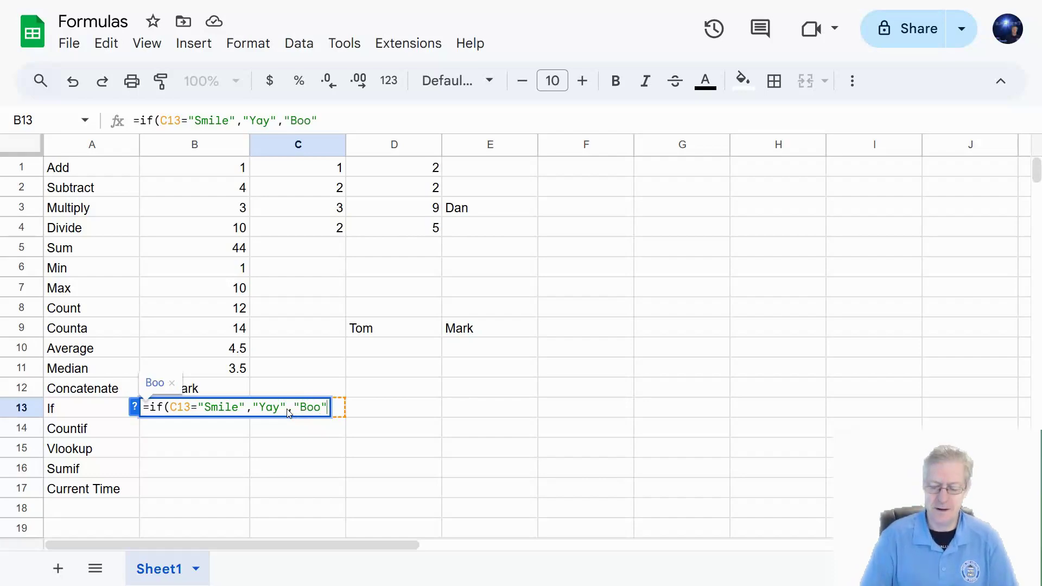
{"action": "key", "text": "Return"}
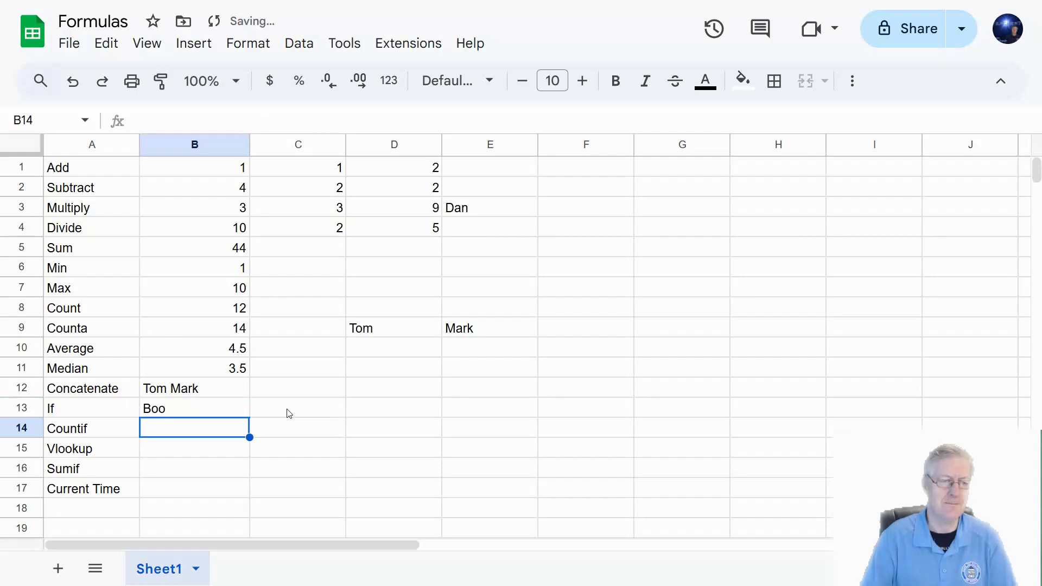
{"action": "left_click", "coordinate": [210, 408]}
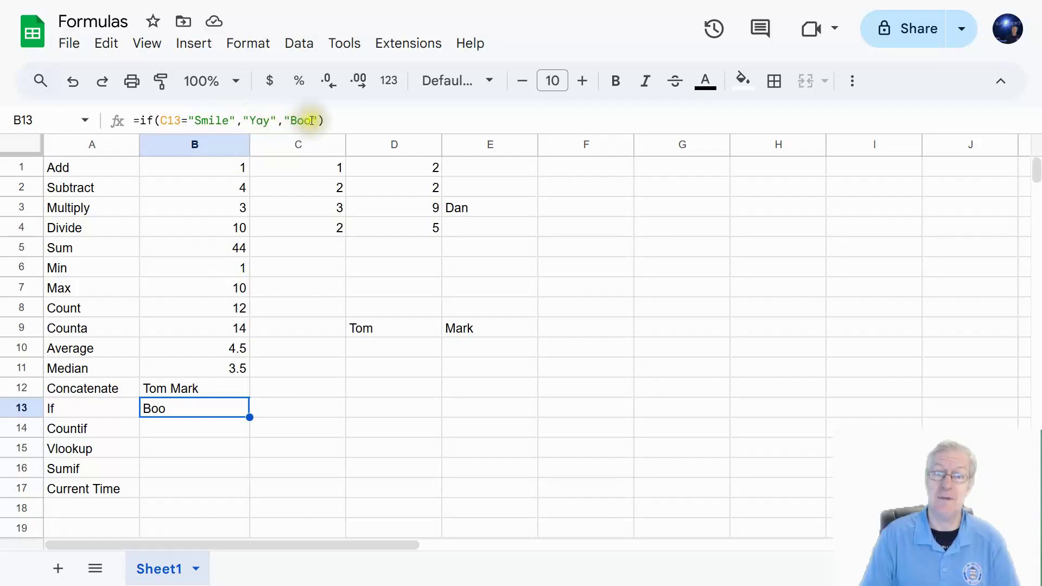
Step: Enter "Smile" in cell C13 to meet the If condition, and check the If formula in B13
{"action": "left_click", "coordinate": [281, 408]}
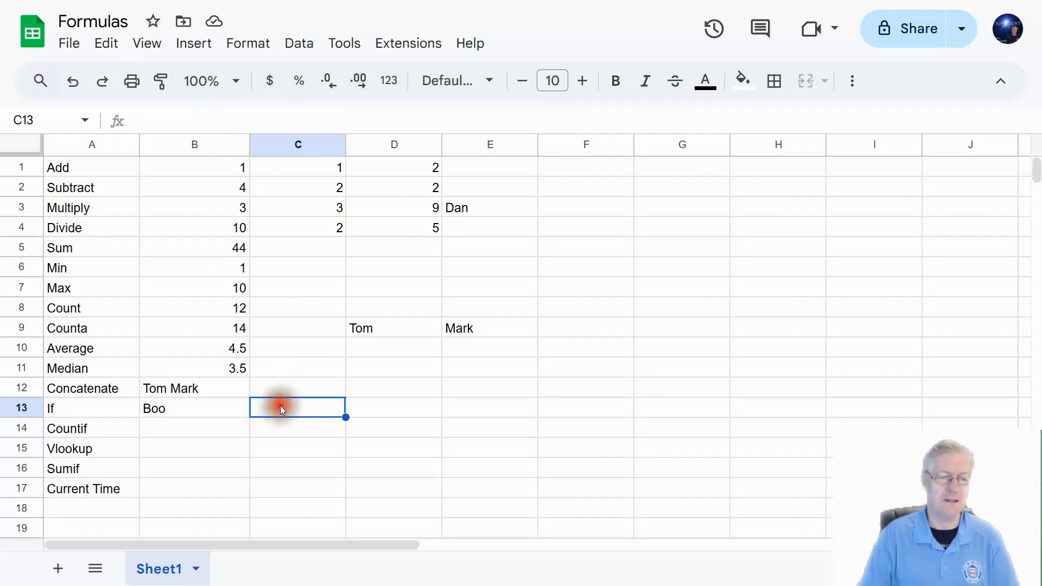
{"action": "type", "text": "Smile"}
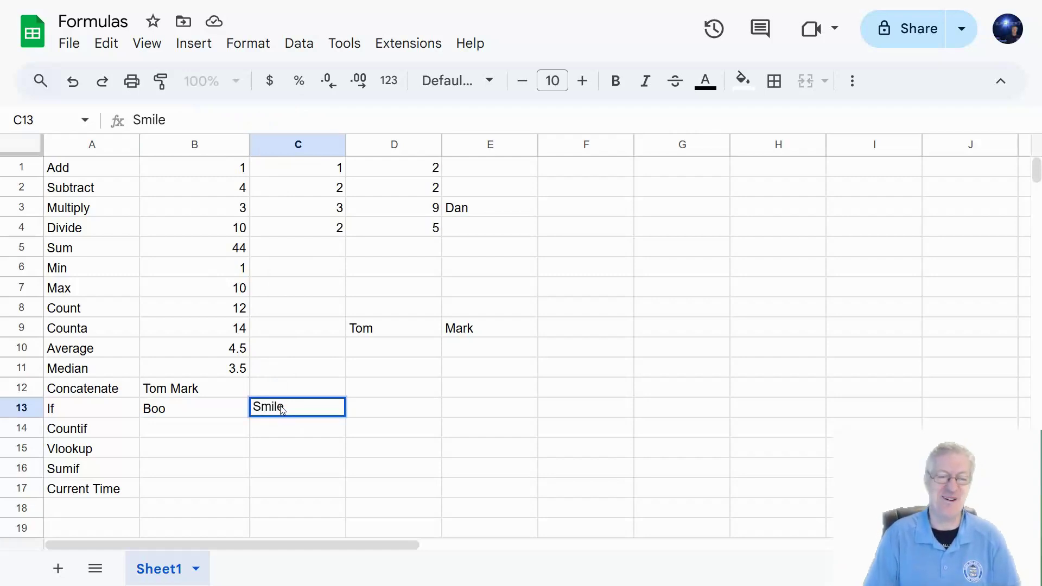
{"action": "key", "text": "Return"}
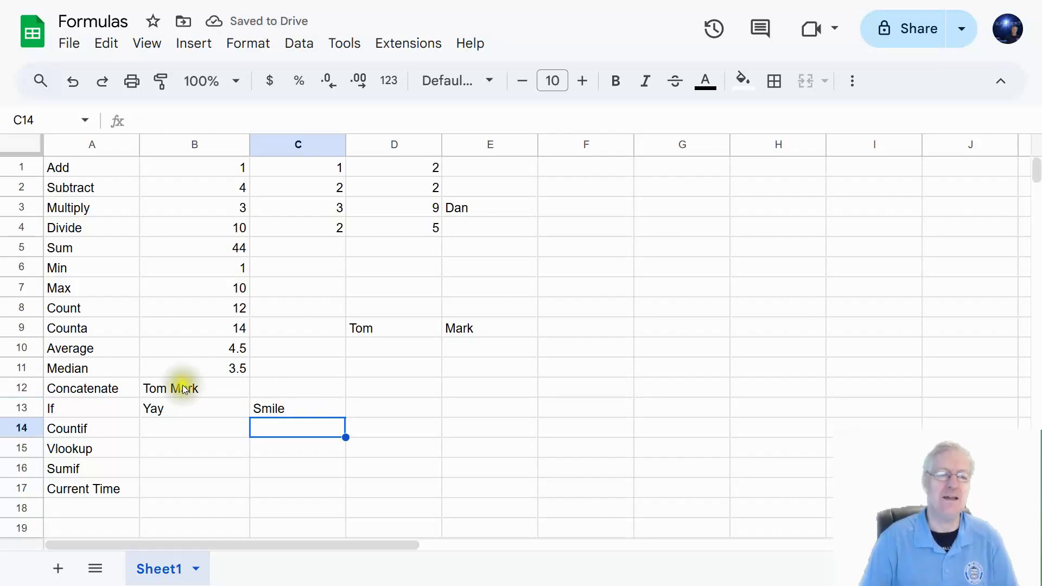
{"action": "left_click", "coordinate": [176, 411]}
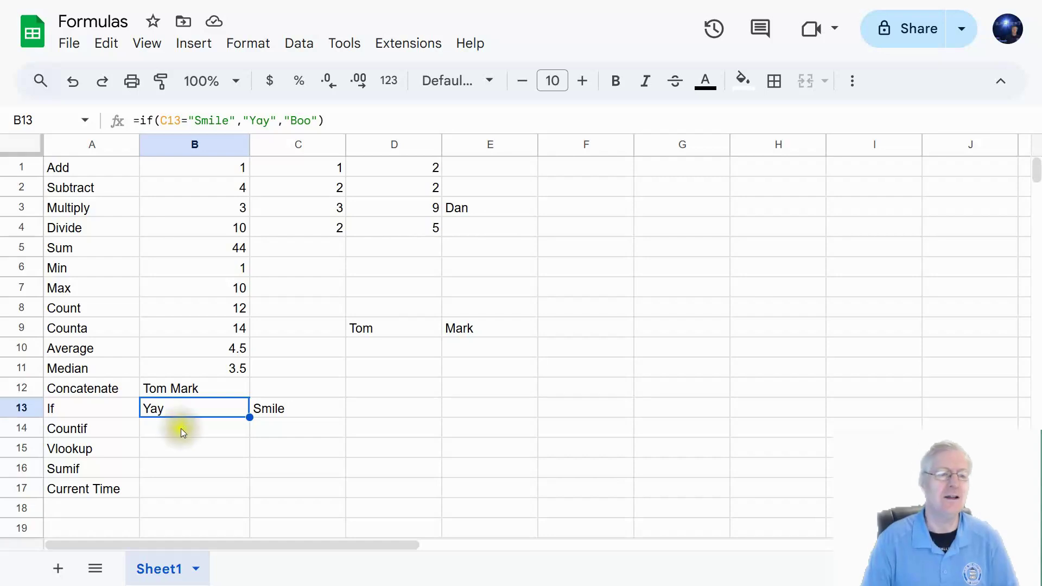
Step: Enter the formula =countif(B1:D4,2) in cell B14 of the Countif row and check the finished formula
{"action": "left_click", "coordinate": [185, 434]}
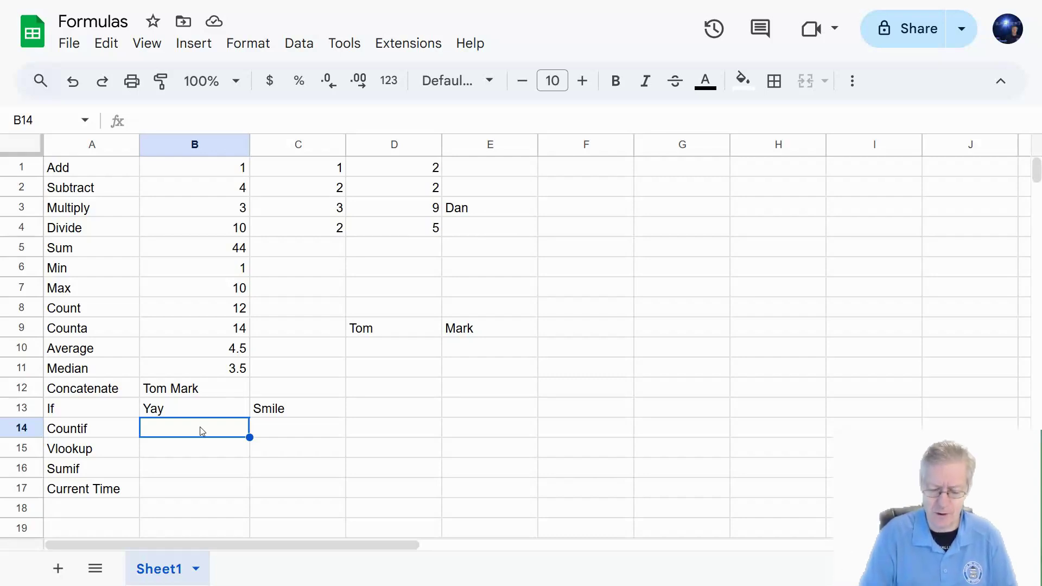
{"action": "type", "text": "="}
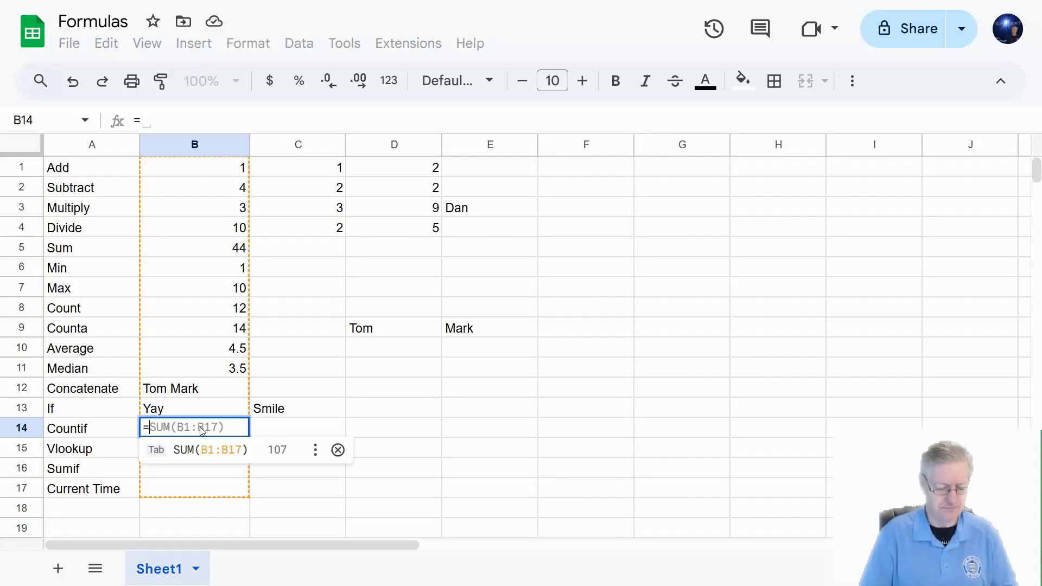
{"action": "type", "text": "counti"}
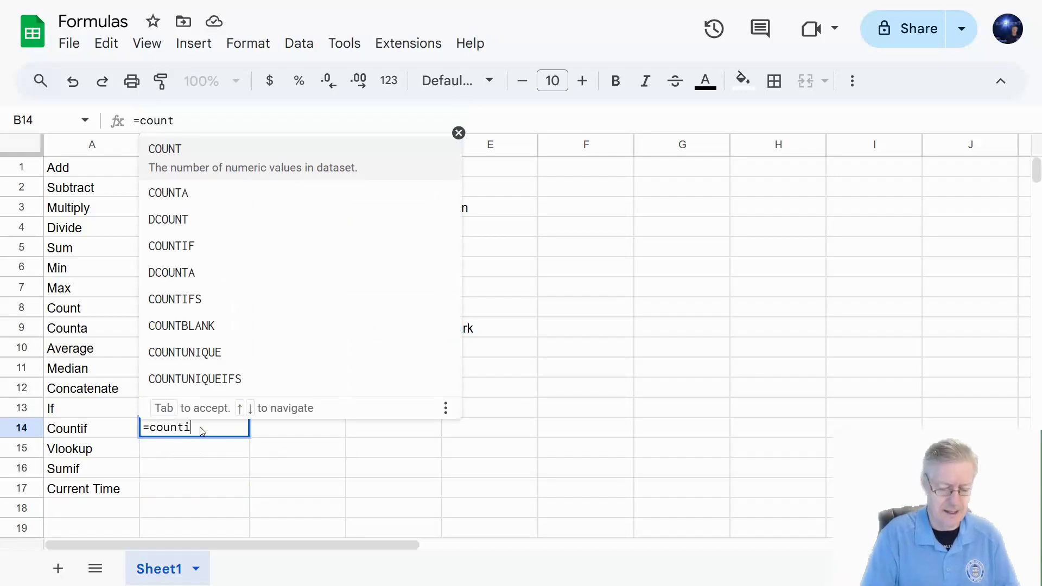
{"action": "type", "text": "f"}
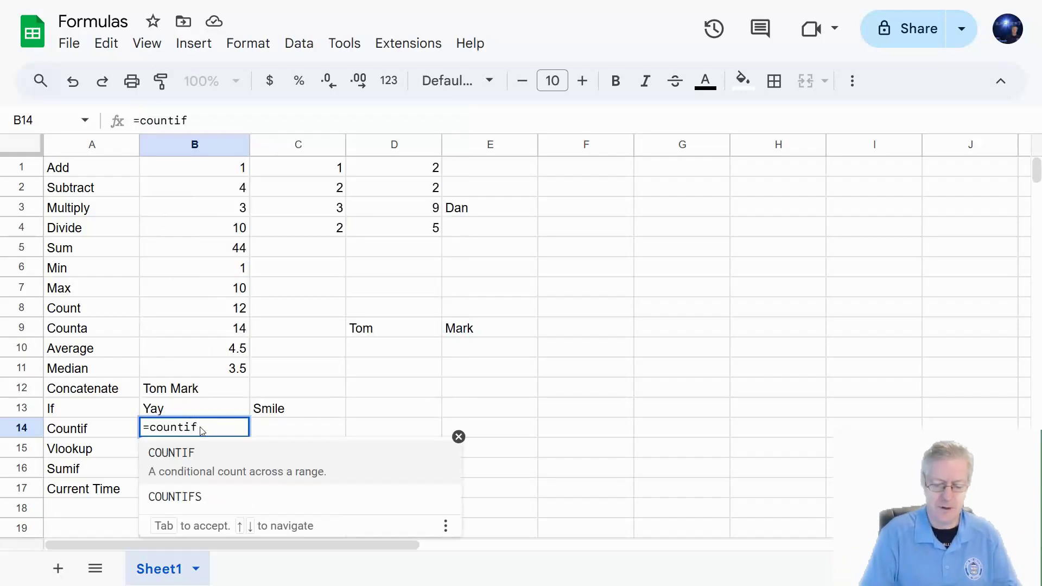
{"action": "type", "text": "("}
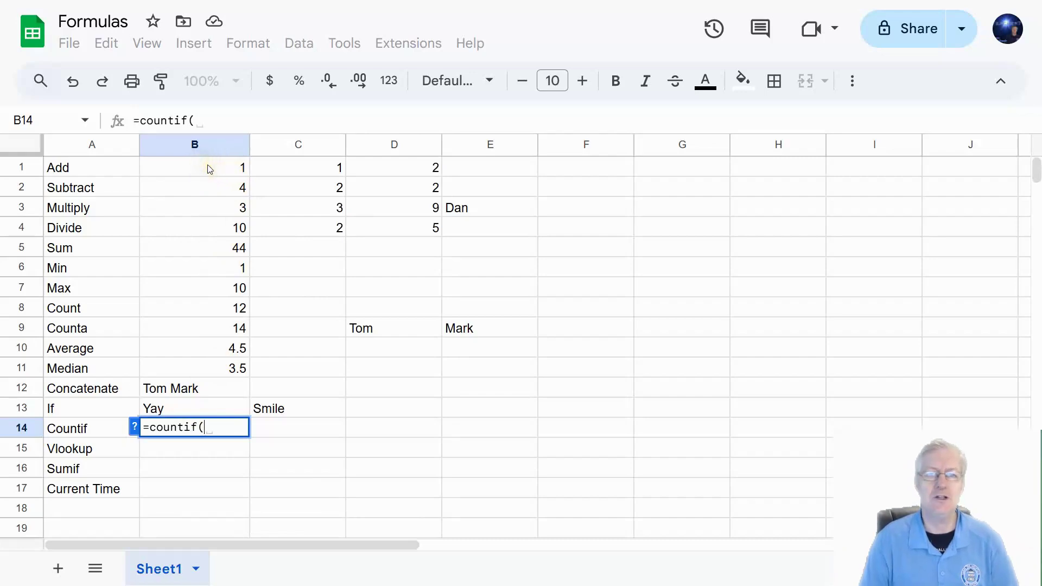
{"action": "left_click_drag", "start_coordinate": [210, 168], "coordinate": [396, 229]}
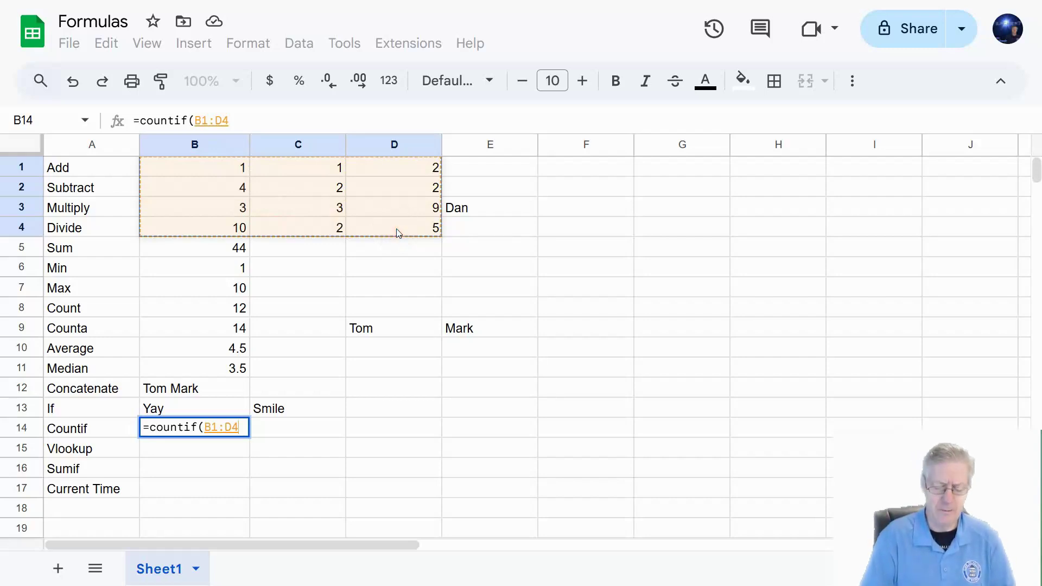
{"action": "type", "text": ","}
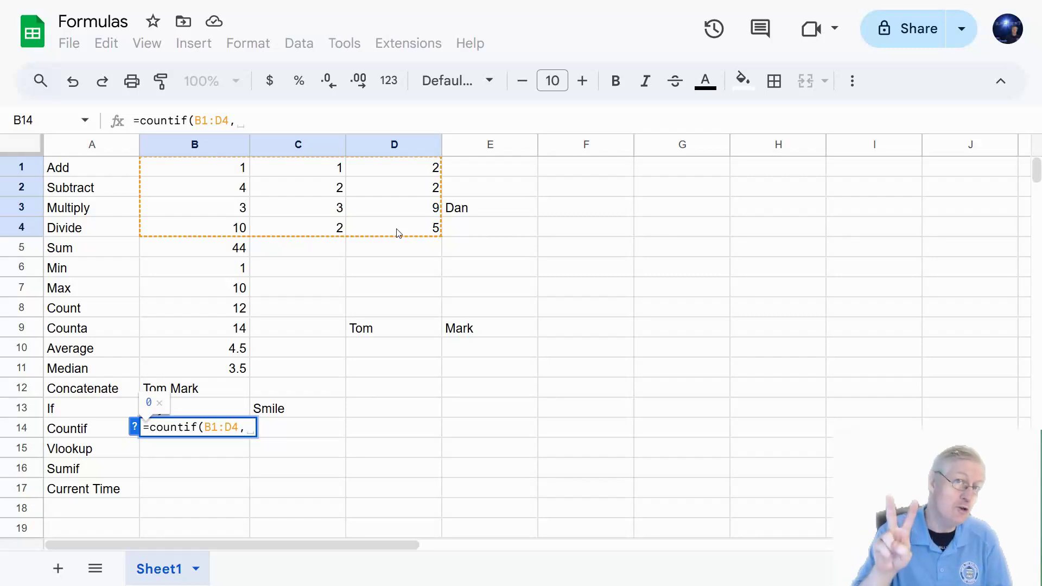
{"action": "type", "text": "2"}
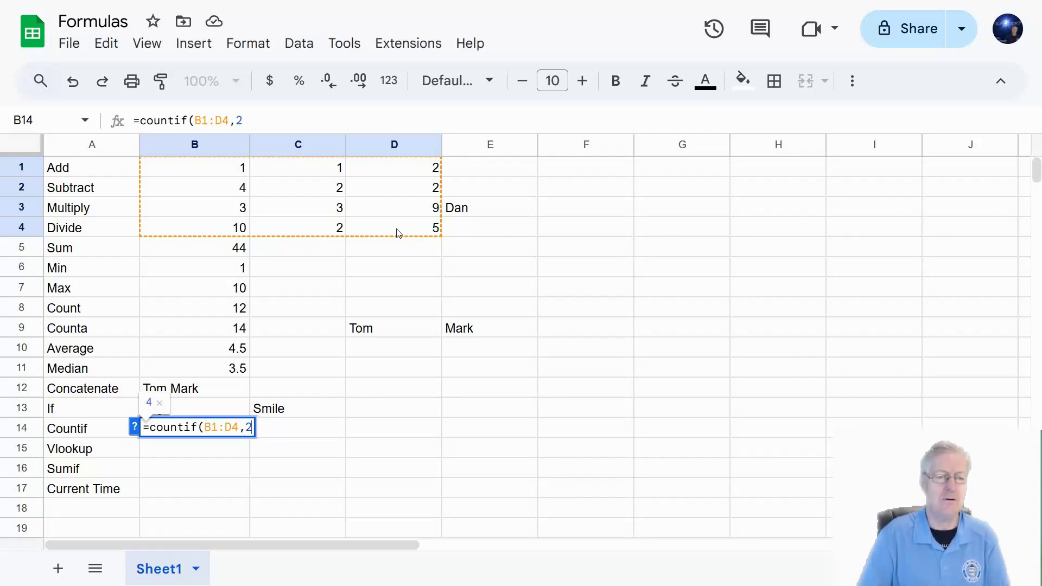
{"action": "key", "text": "Return"}
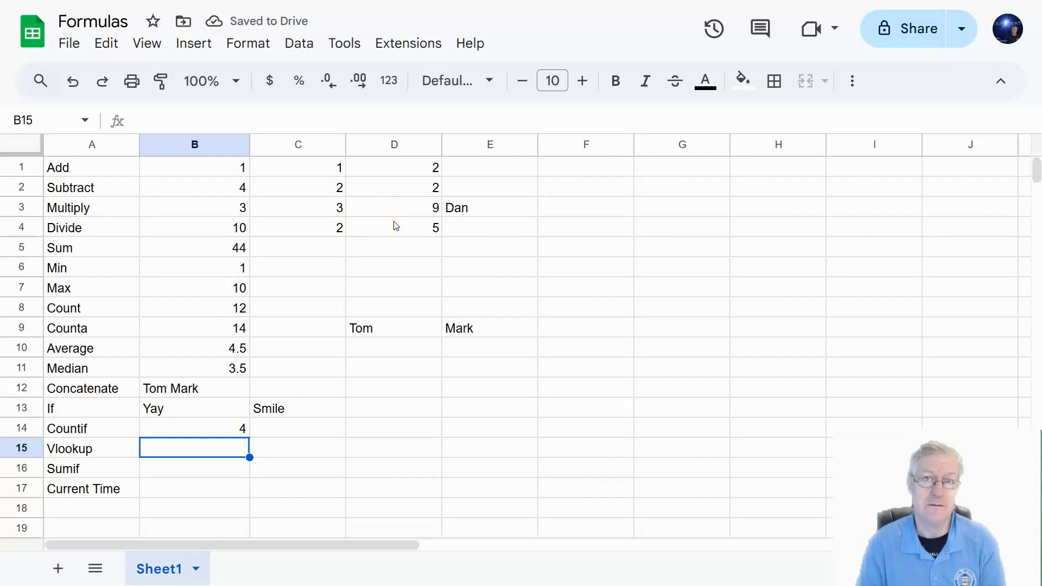
{"action": "left_click", "coordinate": [210, 430]}
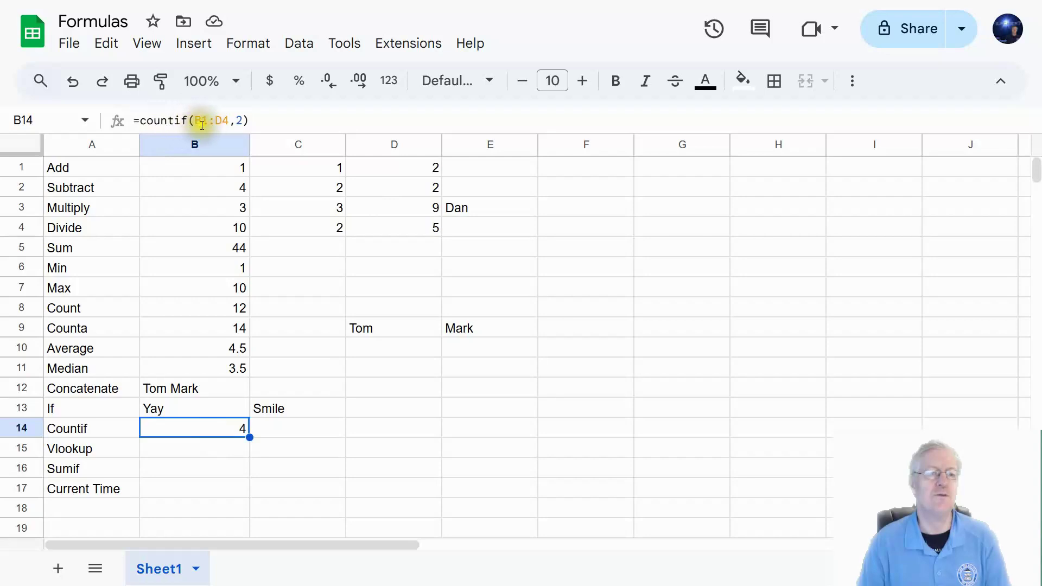
{"action": "left_click", "coordinate": [252, 120]}
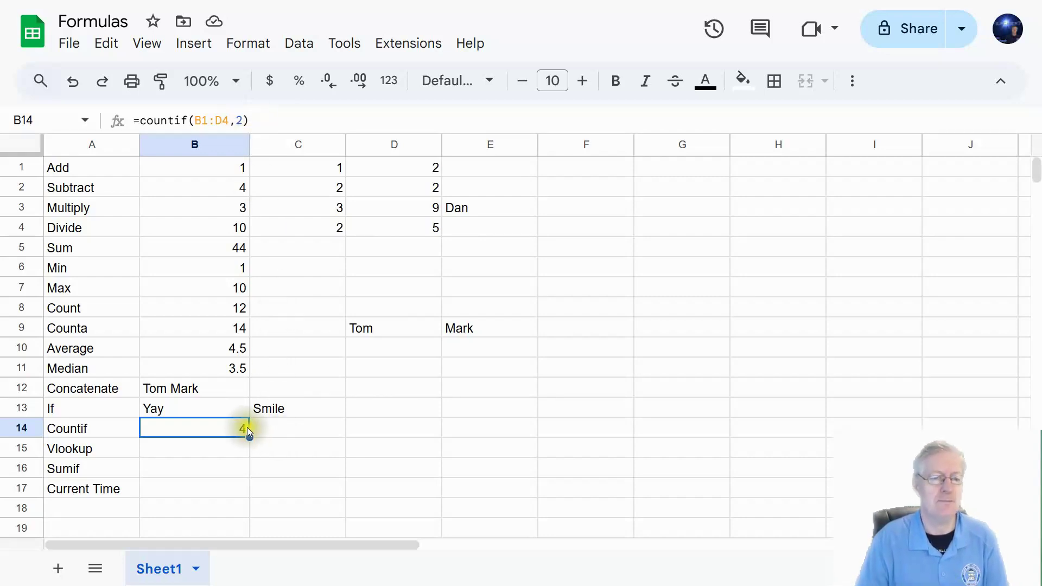
Step: Change the criterion of the Countif formula in B14 to 10
{"action": "left_click", "coordinate": [243, 119]}
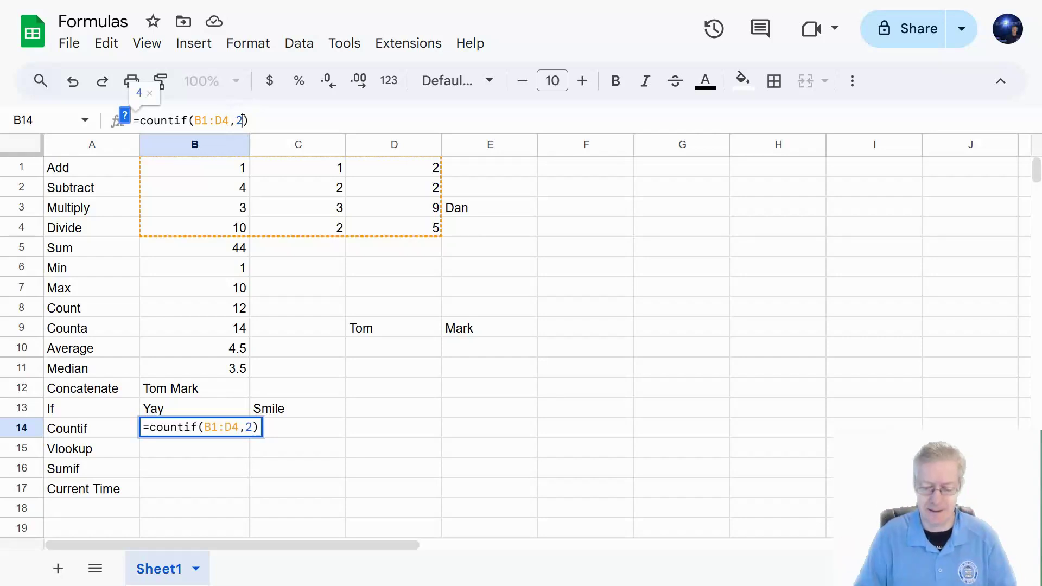
{"action": "key", "text": "BackSpace"}
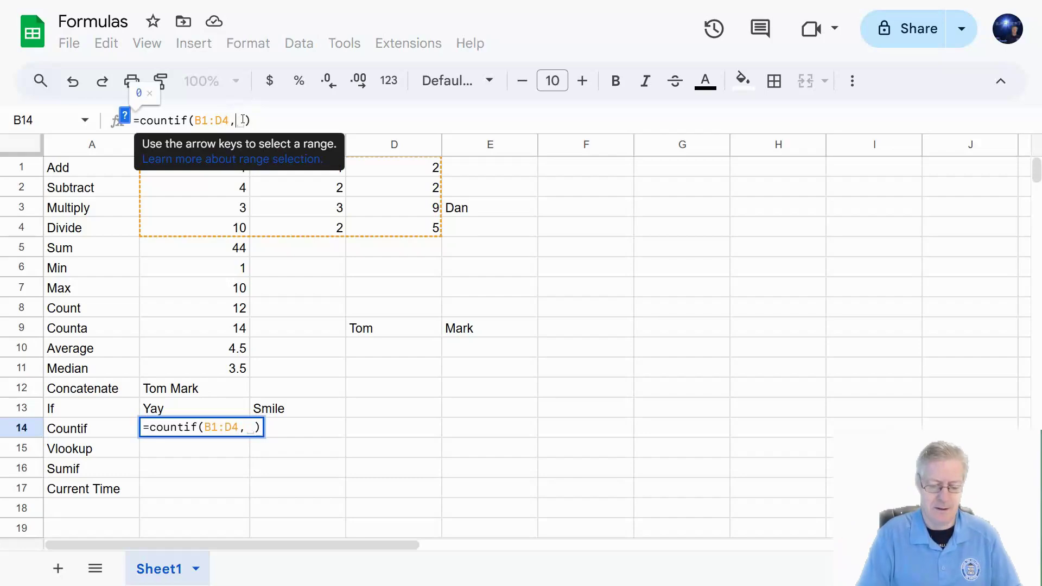
{"action": "type", "text": "10"}
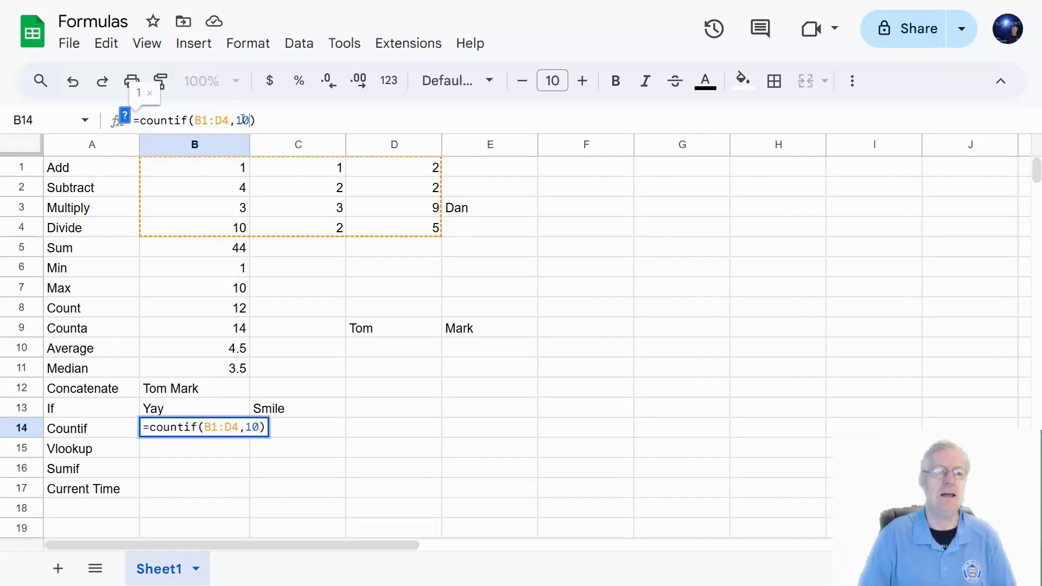
{"action": "key", "text": "Return"}
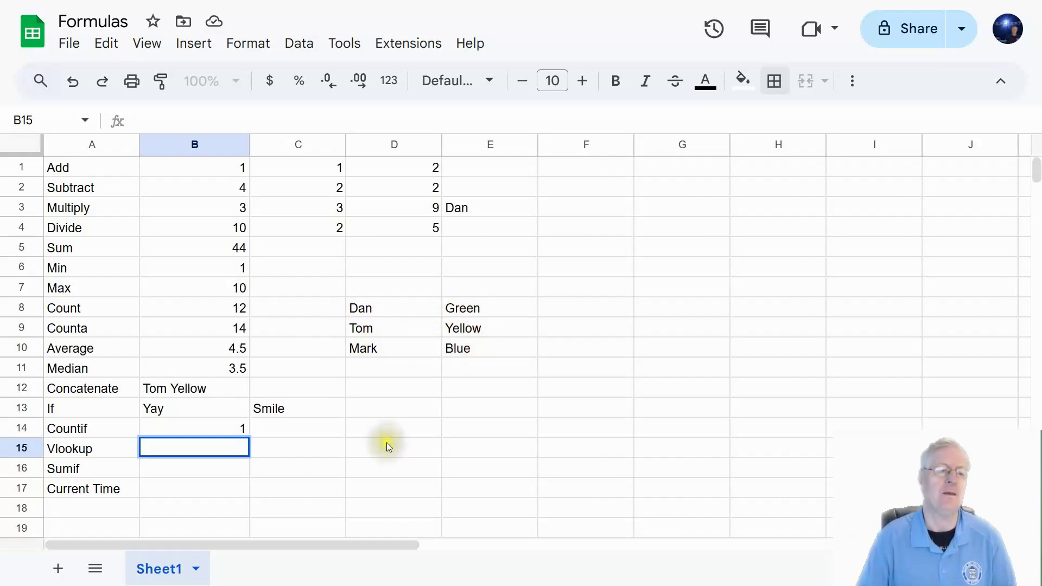
Step: Review the name and color in D9 and E9, and begin a Vlookup formula in B15 with D9 as the search key
{"action": "left_click", "coordinate": [386, 326]}
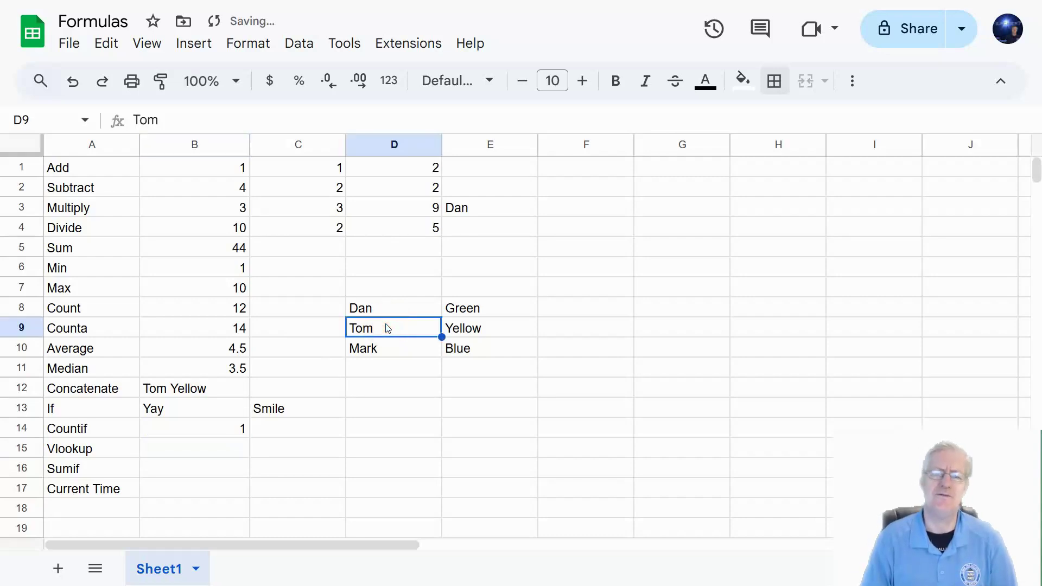
{"action": "left_click", "coordinate": [448, 330]}
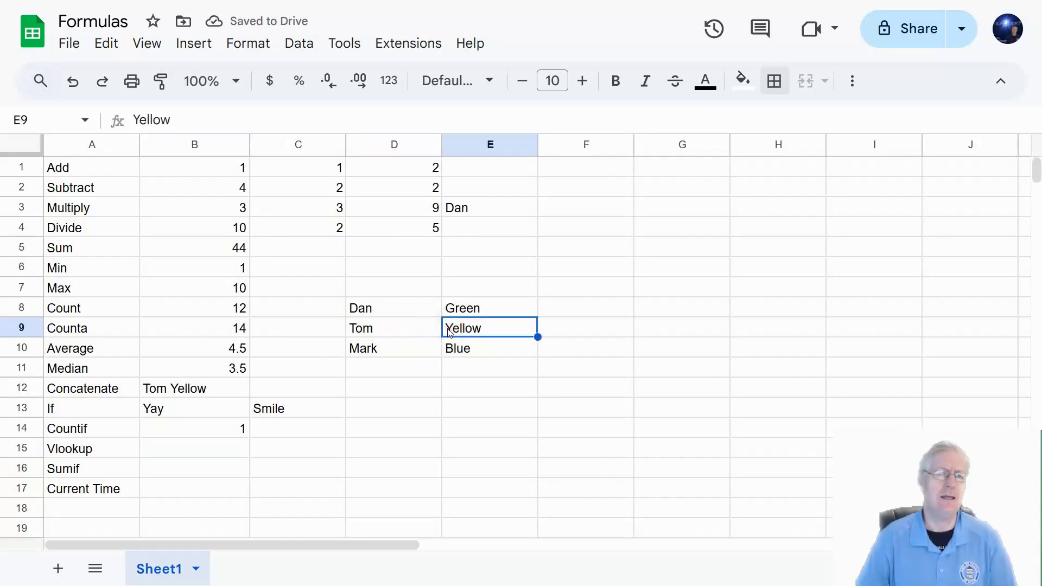
{"action": "left_click", "coordinate": [194, 449]}
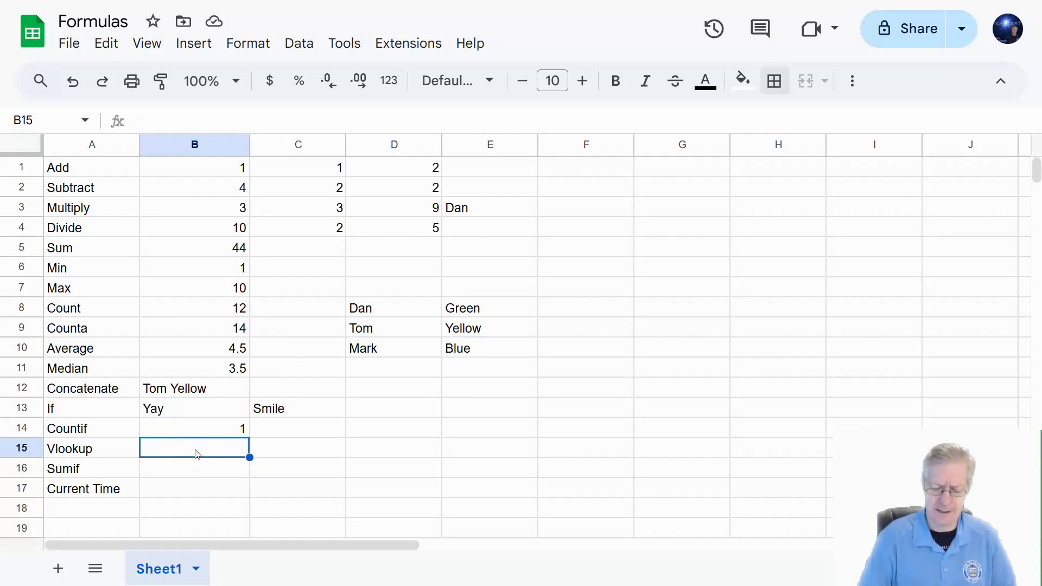
{"action": "type", "text": "="}
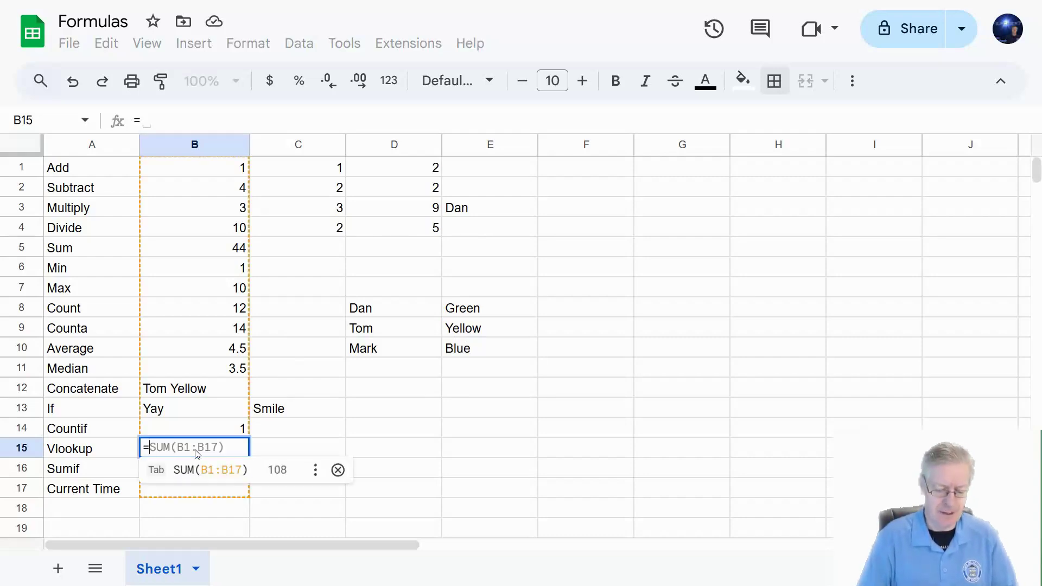
{"action": "type", "text": "vlookup"}
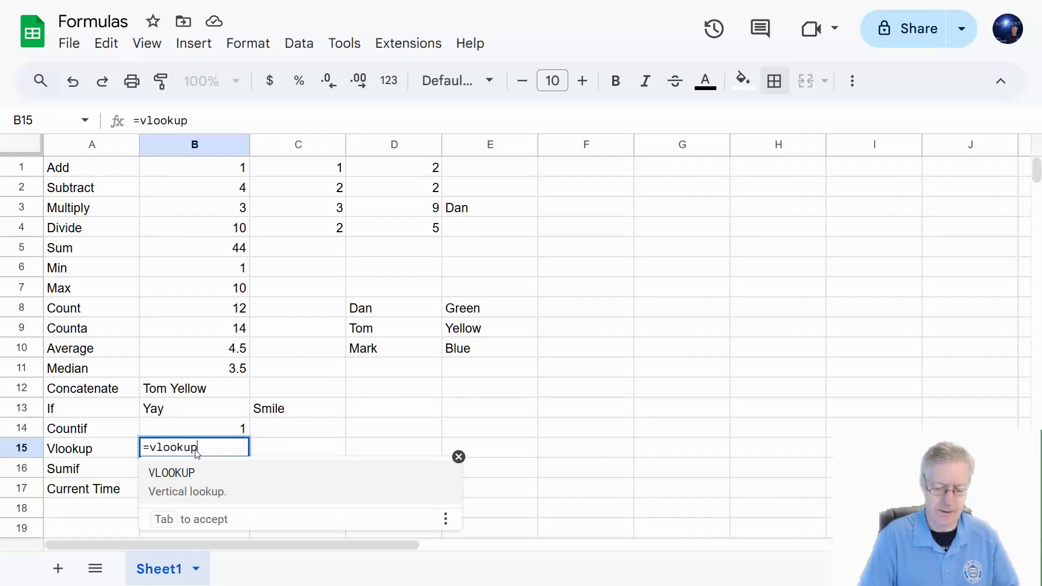
{"action": "type", "text": "("}
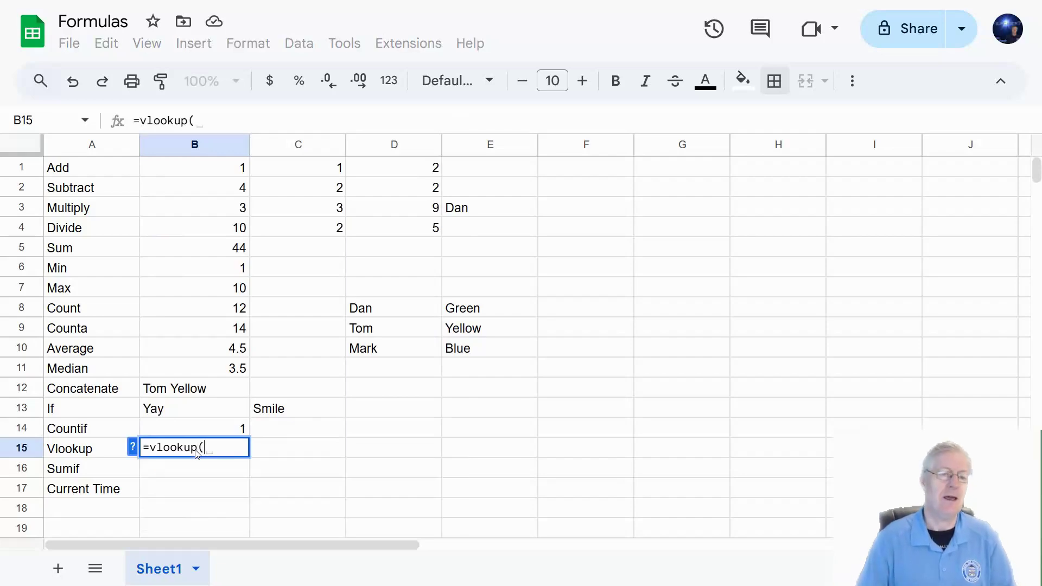
{"action": "left_click", "coordinate": [376, 330]}
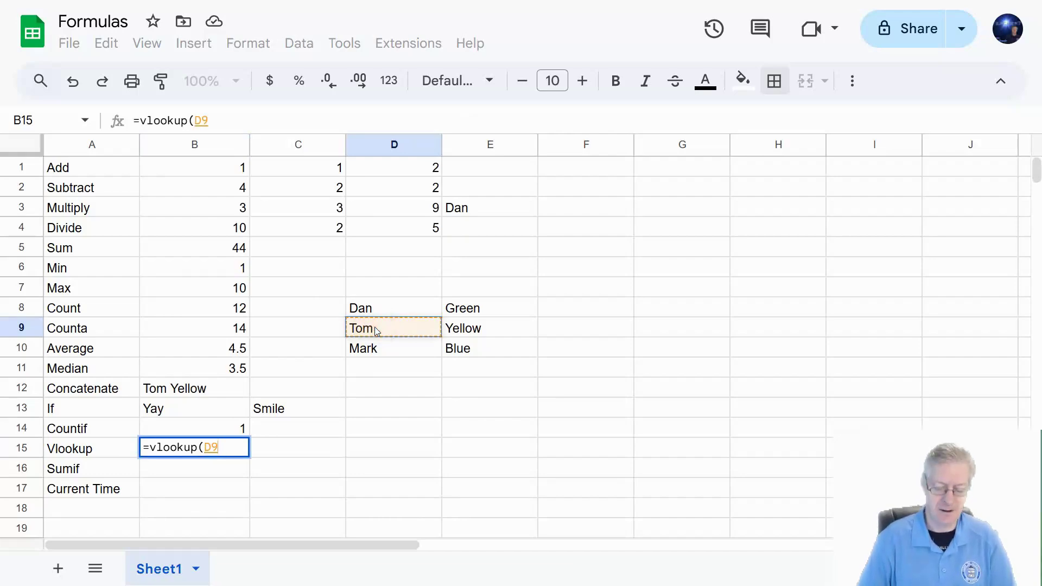
{"action": "type", "text": ","}
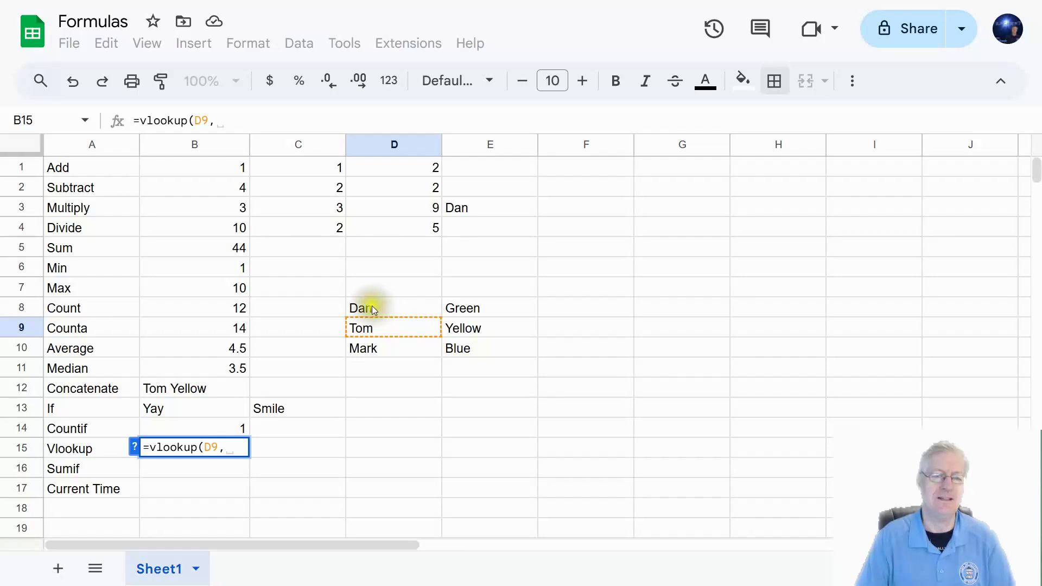
Step: Complete the Vlookup formula in B15 with range D8:E10, column index 2 and false for an exact match, and check the finished formula
{"action": "left_click_drag", "start_coordinate": [369, 305], "coordinate": [472, 350]}
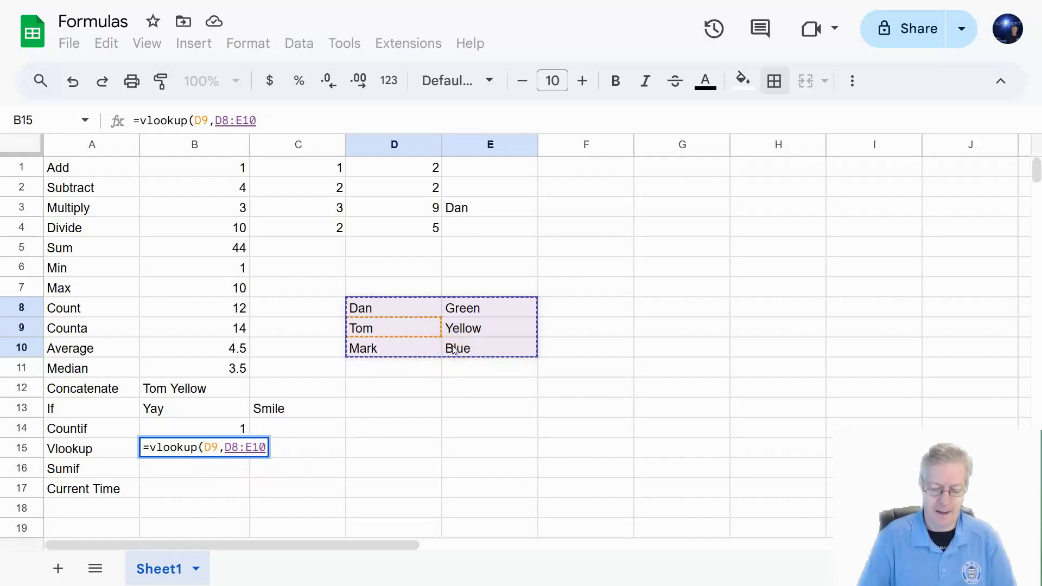
{"action": "type", "text": ","}
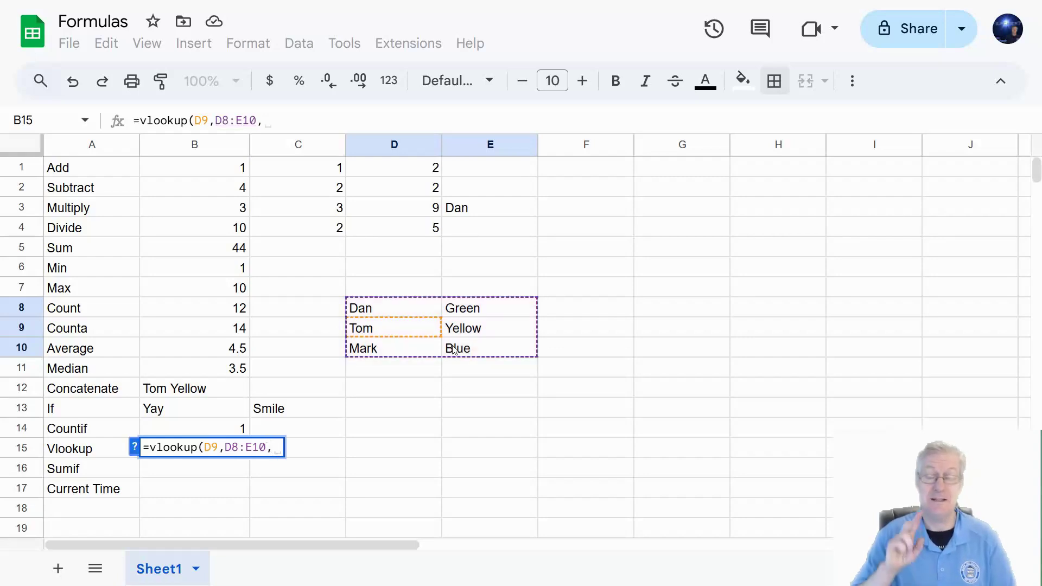
{"action": "type", "text": "2"}
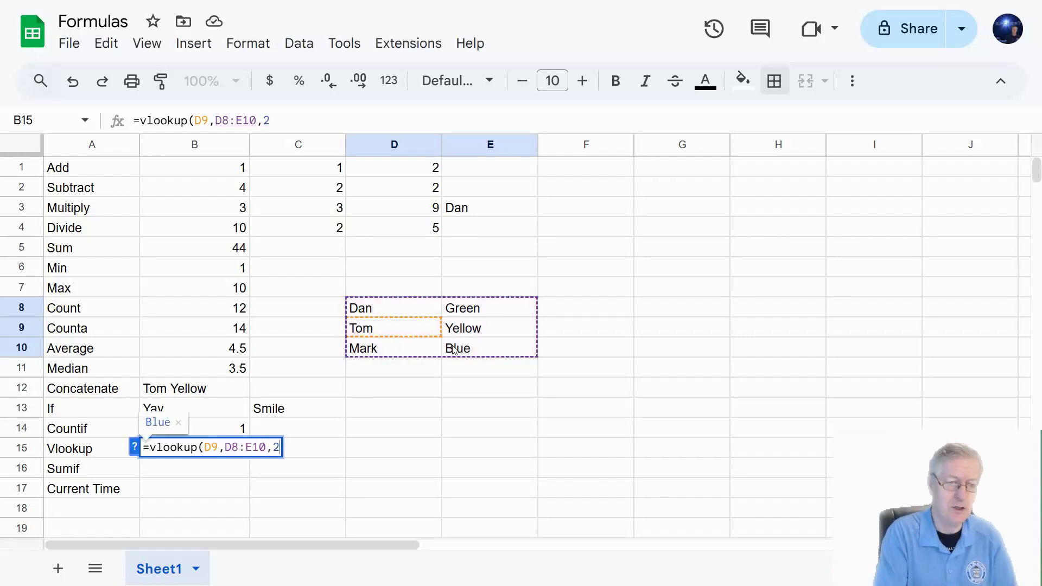
{"action": "type", "text": ","}
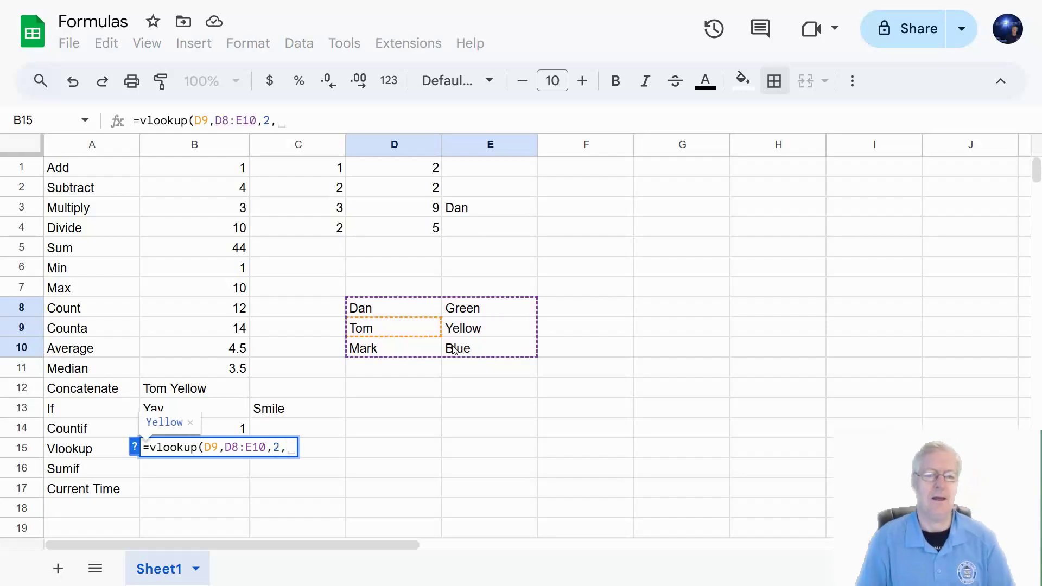
{"action": "type", "text": "false"}
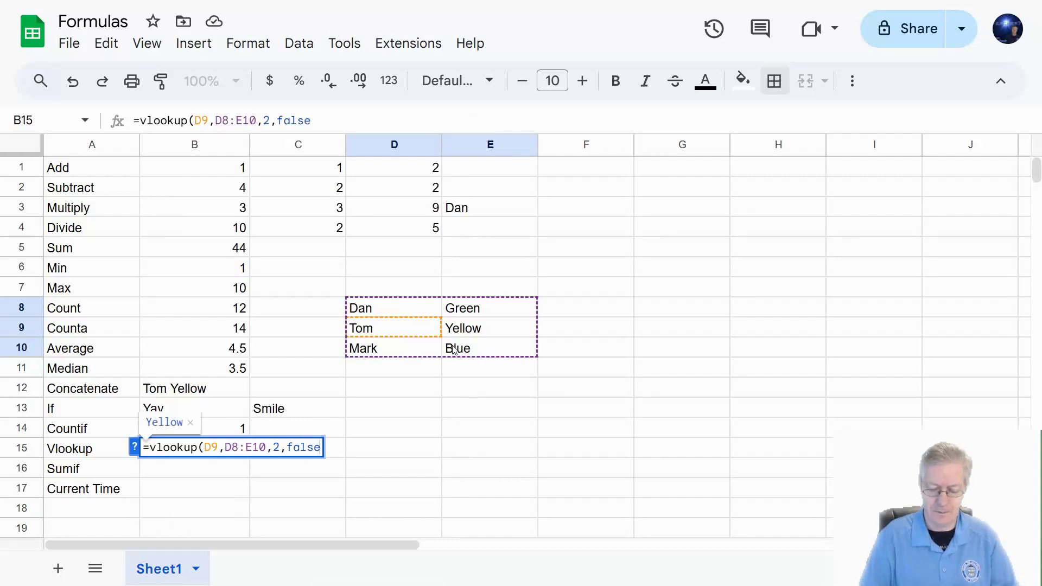
{"action": "type", "text": ")"}
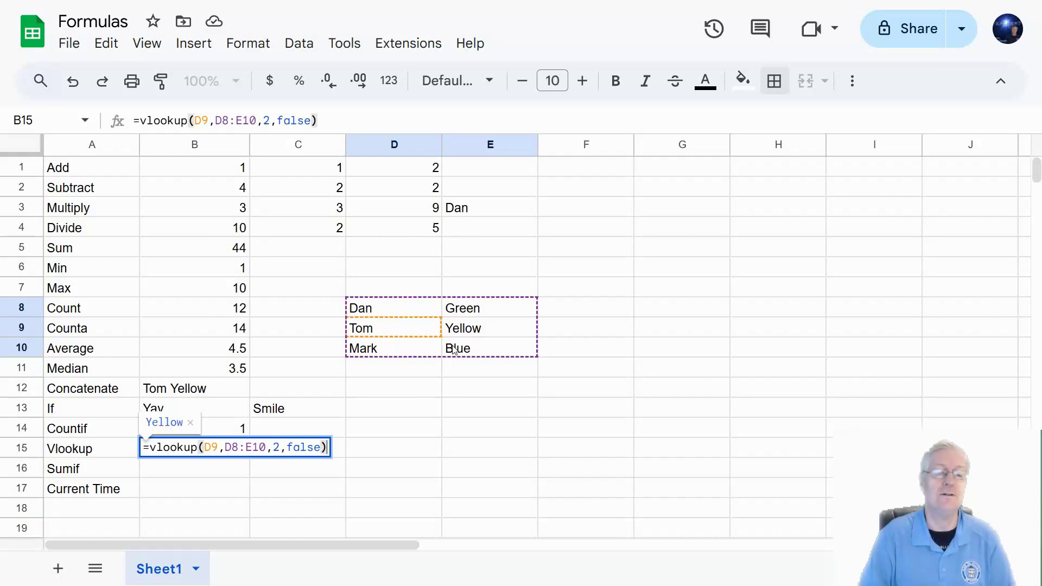
{"action": "key", "text": "Return"}
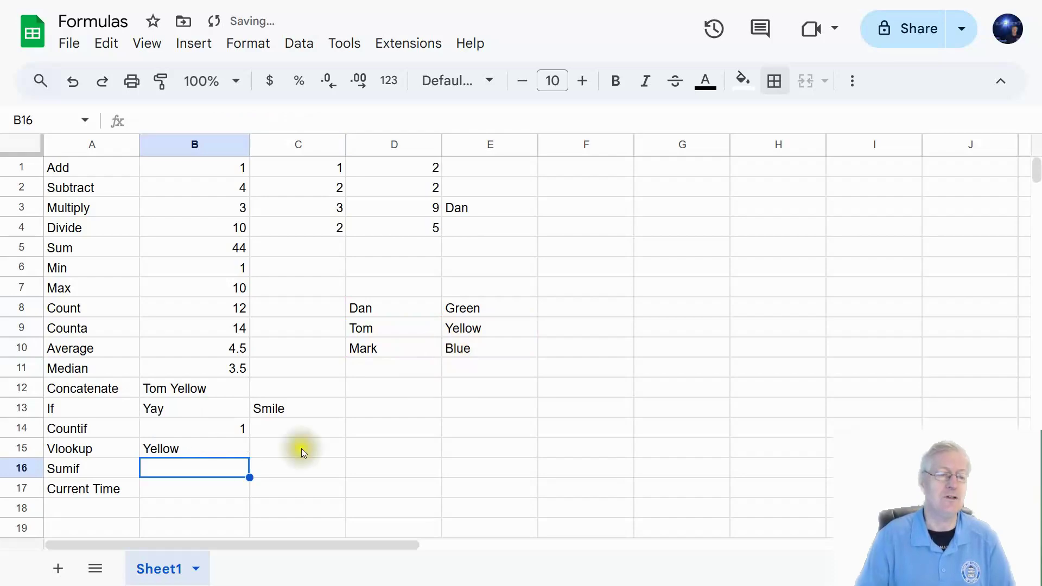
{"action": "left_click", "coordinate": [180, 451]}
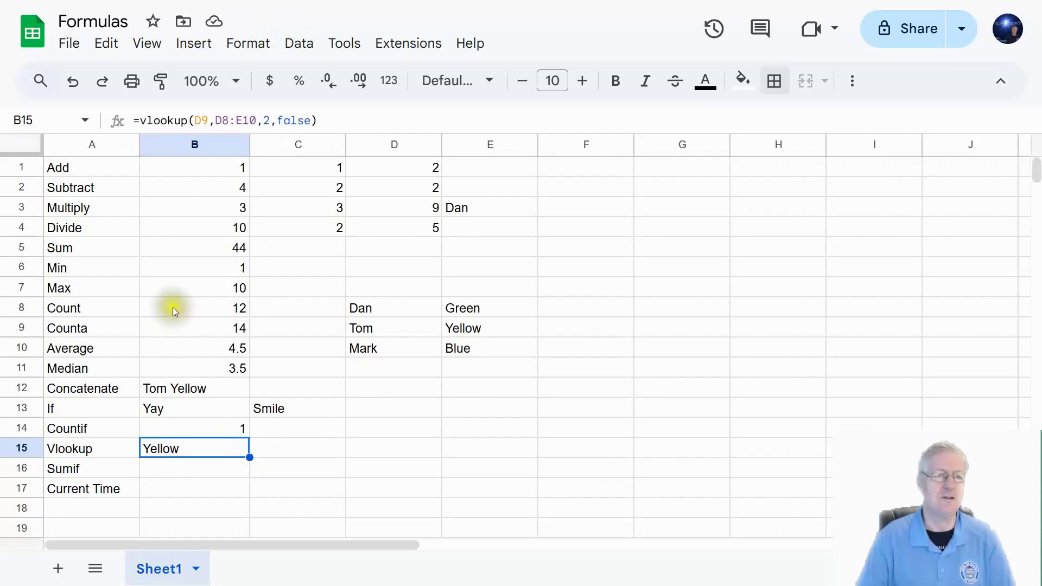
Step: Examine the Vlookup formula in B15 argument by argument, checking the search key D9 and the range D8:E10, and leave it as is
{"action": "left_click", "coordinate": [177, 120]}
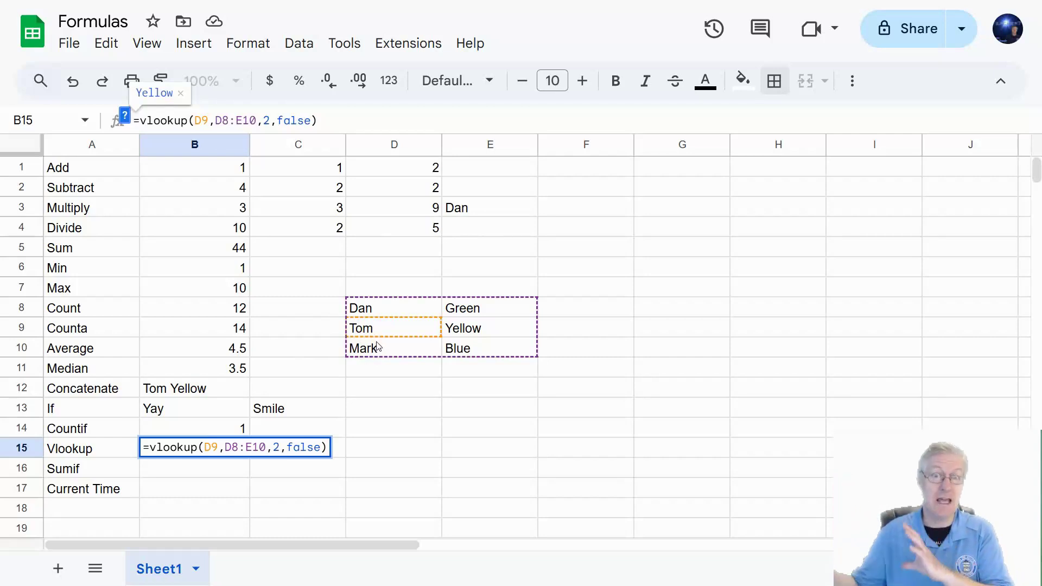
{"action": "left_click", "coordinate": [174, 120]}
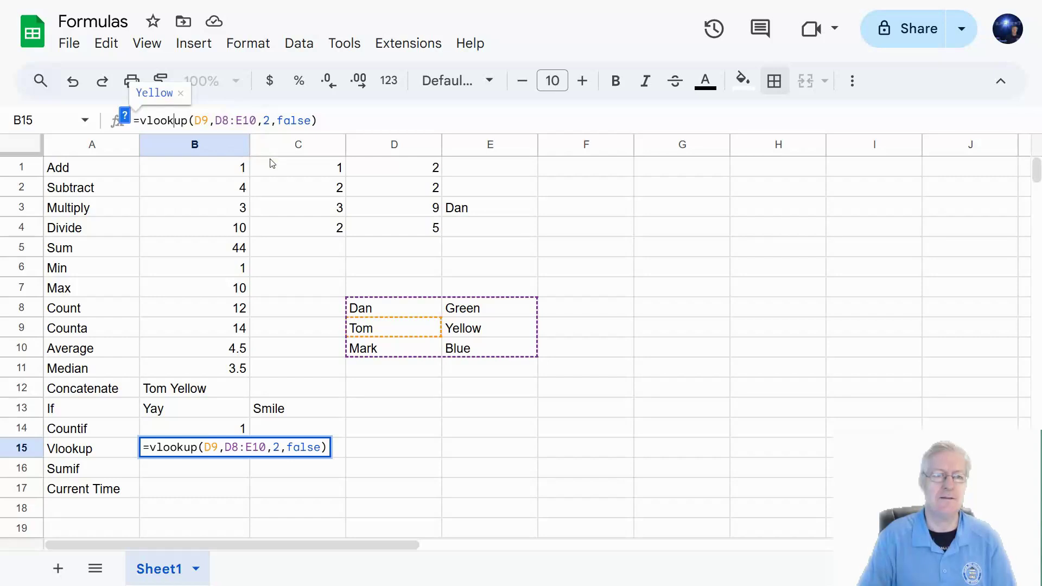
{"action": "left_click", "coordinate": [201, 121]}
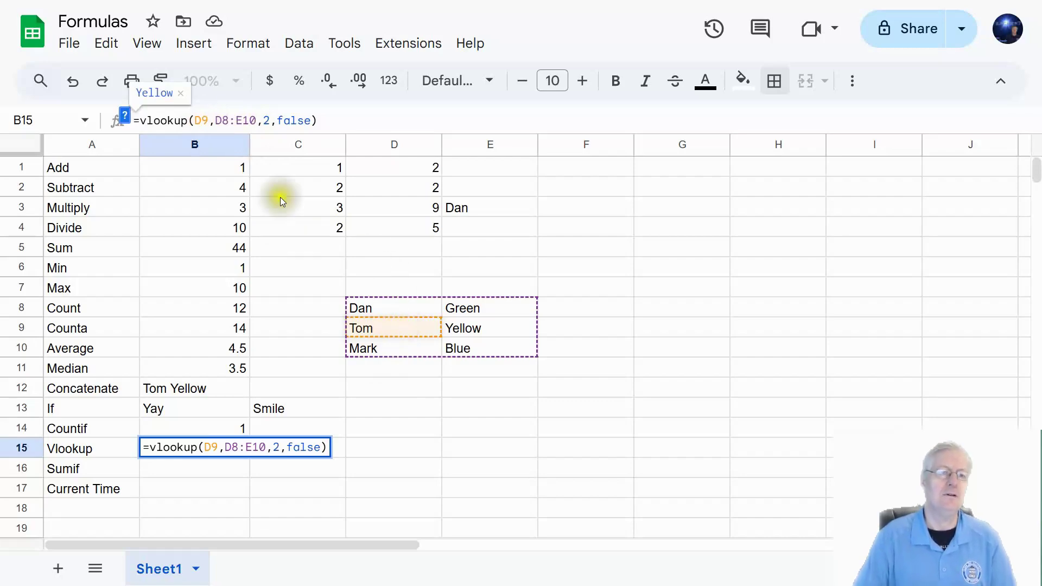
{"action": "left_click", "coordinate": [226, 121]}
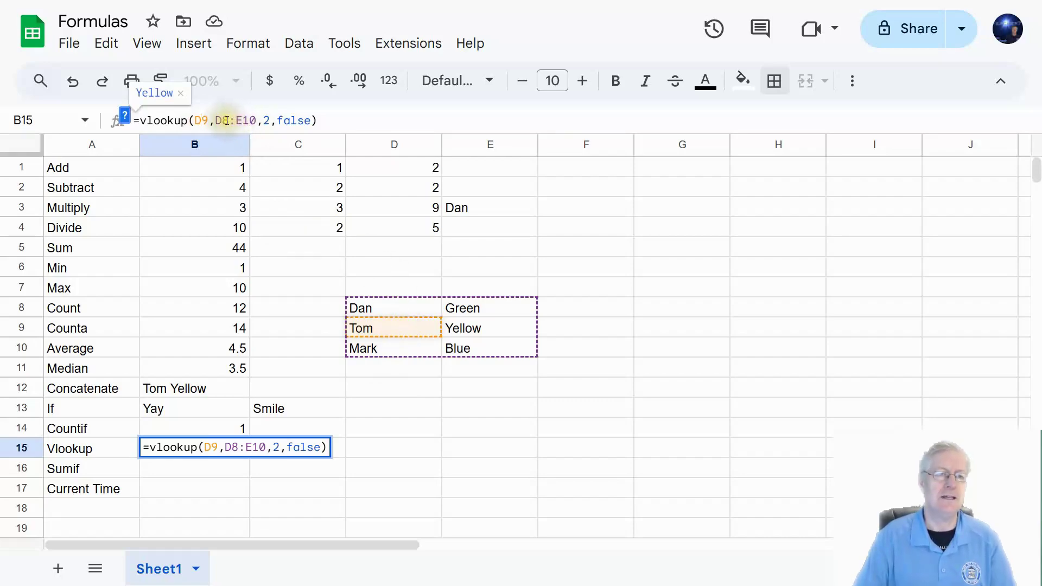
{"action": "left_click", "coordinate": [255, 120]}
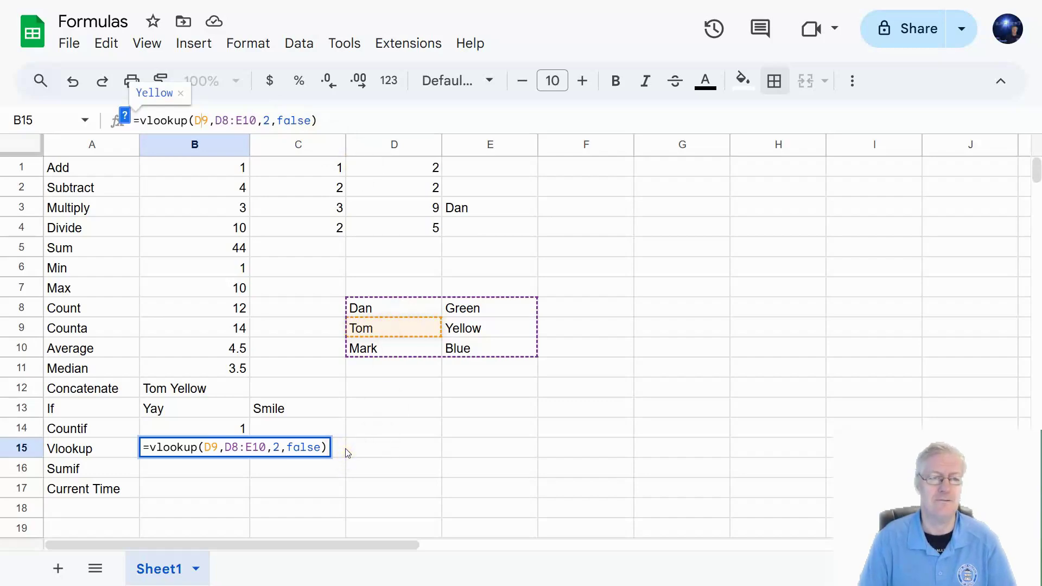
{"action": "left_click", "coordinate": [297, 468]}
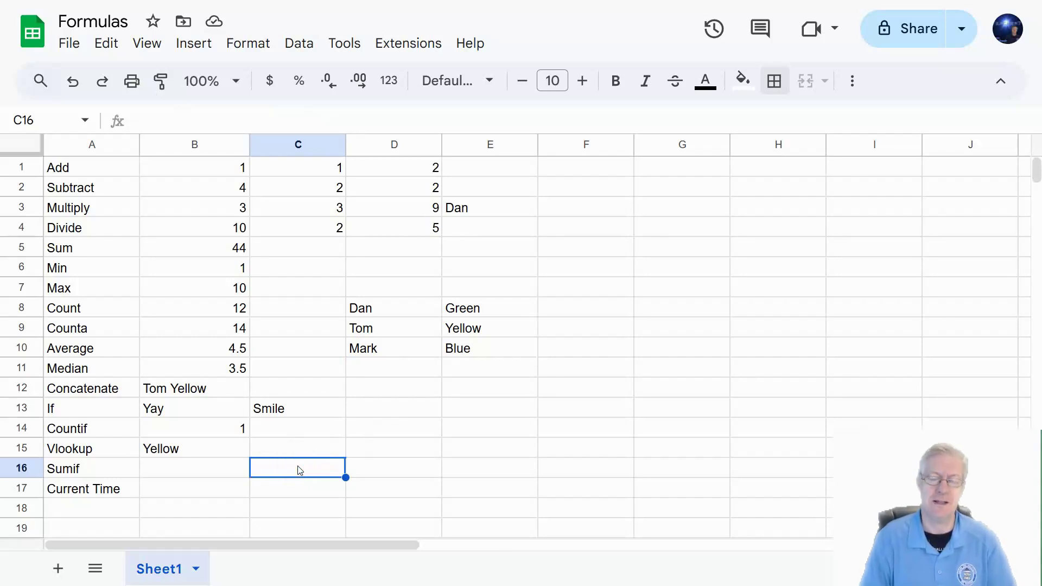
Step: Begin a Sumif formula in B16 with D8:E10 as the range to test
{"action": "left_click", "coordinate": [178, 470]}
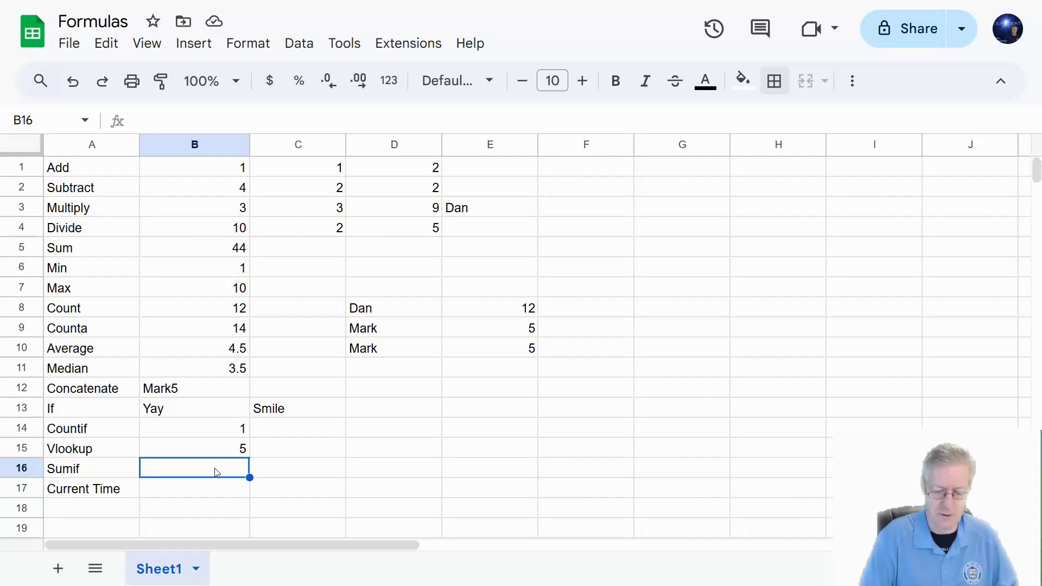
{"action": "type", "text": "="}
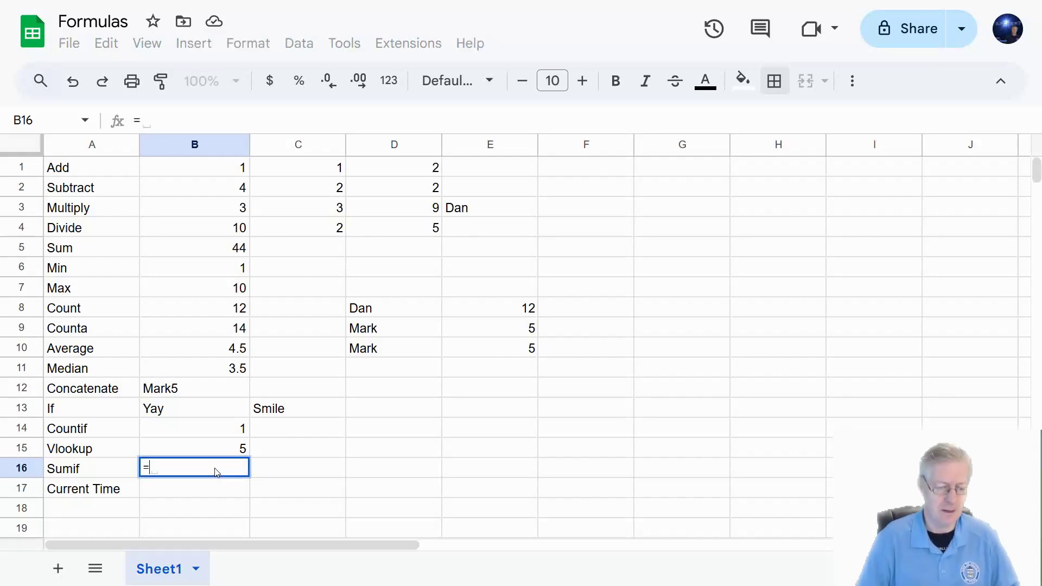
{"action": "type", "text": "sumi"}
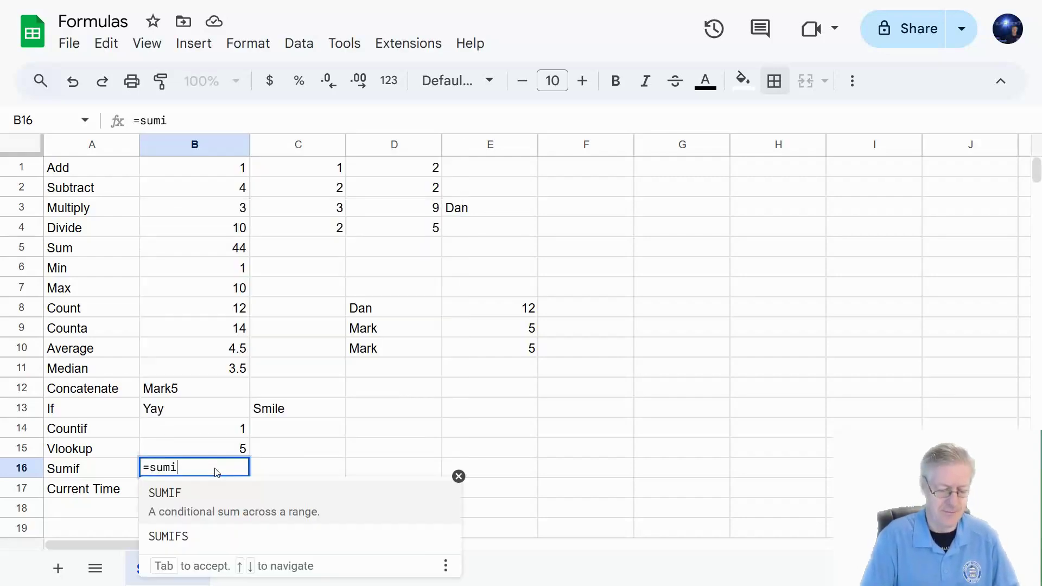
{"action": "type", "text": "f("}
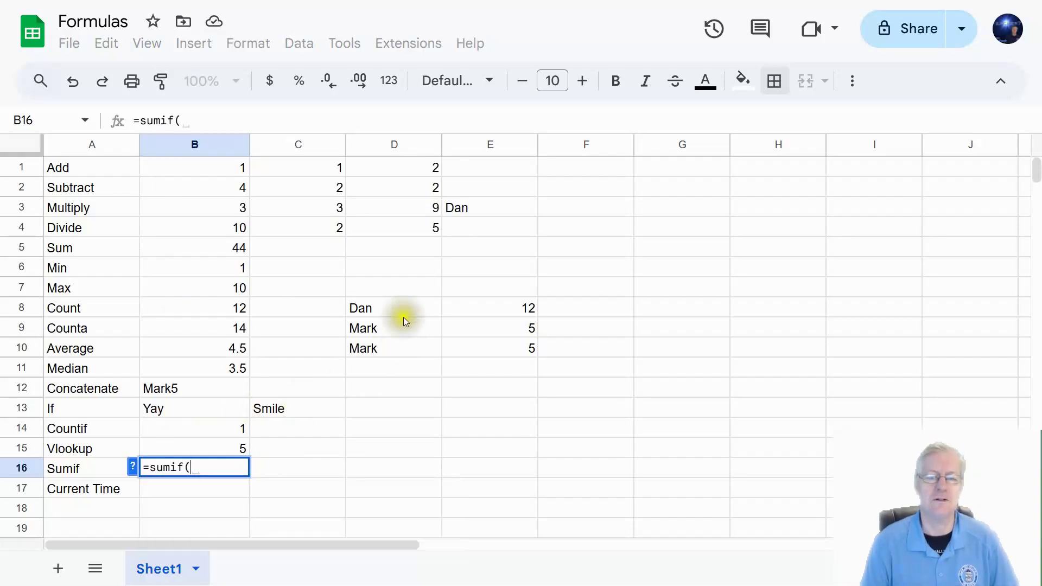
{"action": "left_click_drag", "start_coordinate": [388, 305], "coordinate": [488, 351]}
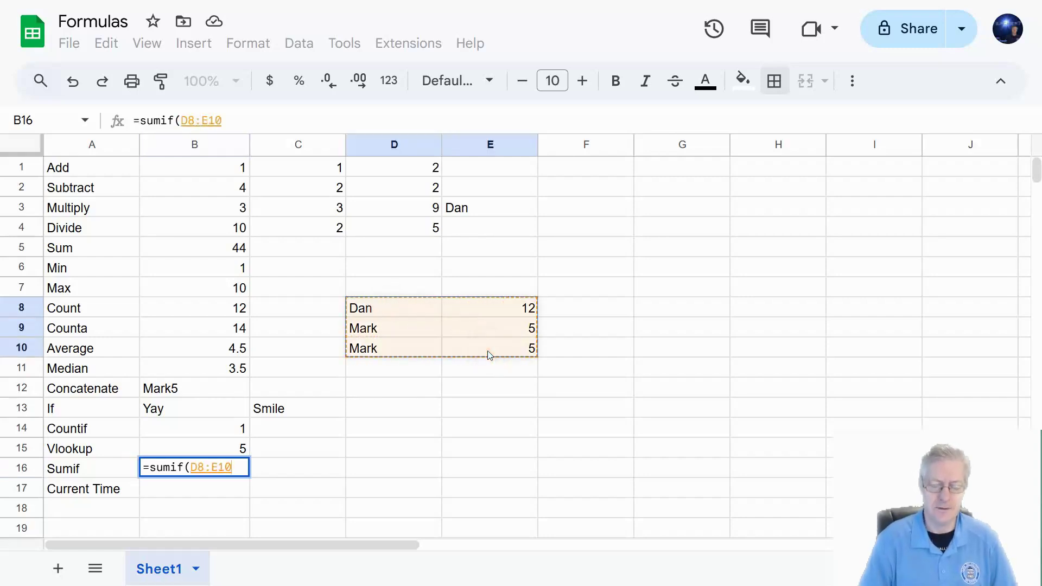
{"action": "type", "text": "m,"}
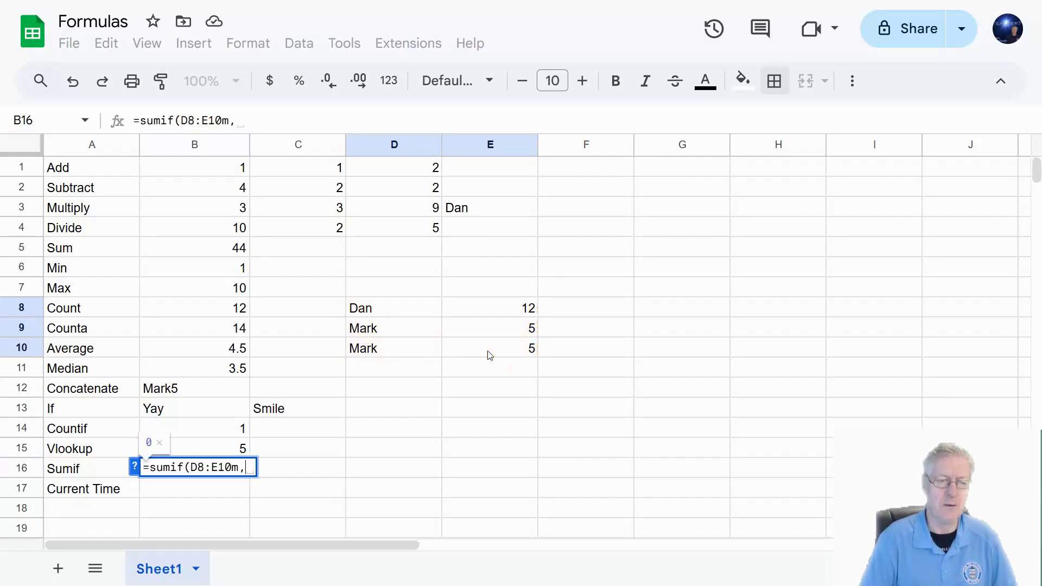
{"action": "left_click", "coordinate": [235, 465]}
{"action": "key", "text": "BackSpace"}
{"action": "key", "text": "BackSpace"}
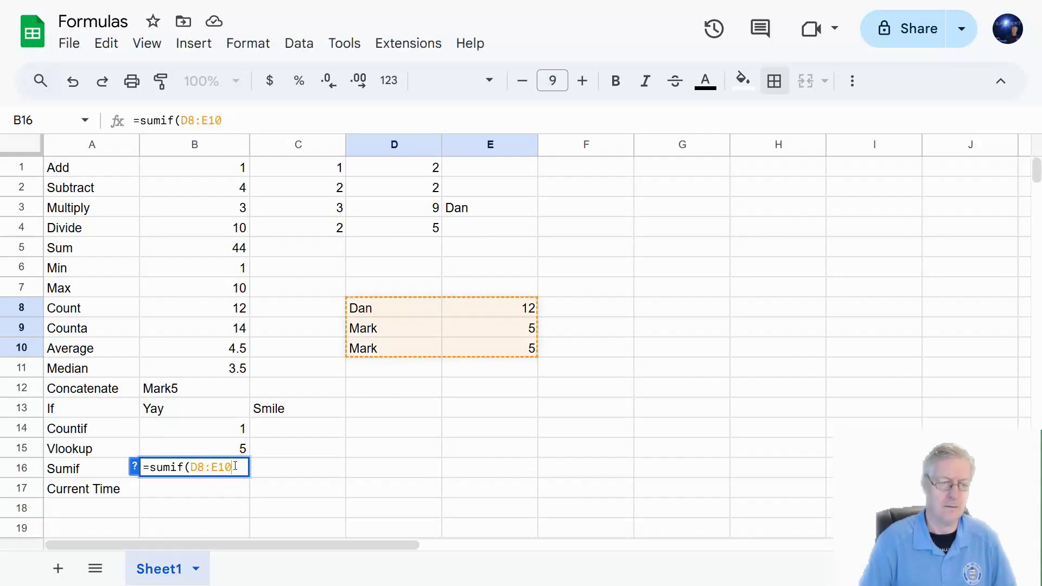
Step: Complete the Sumif formula in B16 with D9 as the criterion and E8:E10 as the sum range
{"action": "type", "text": ","}
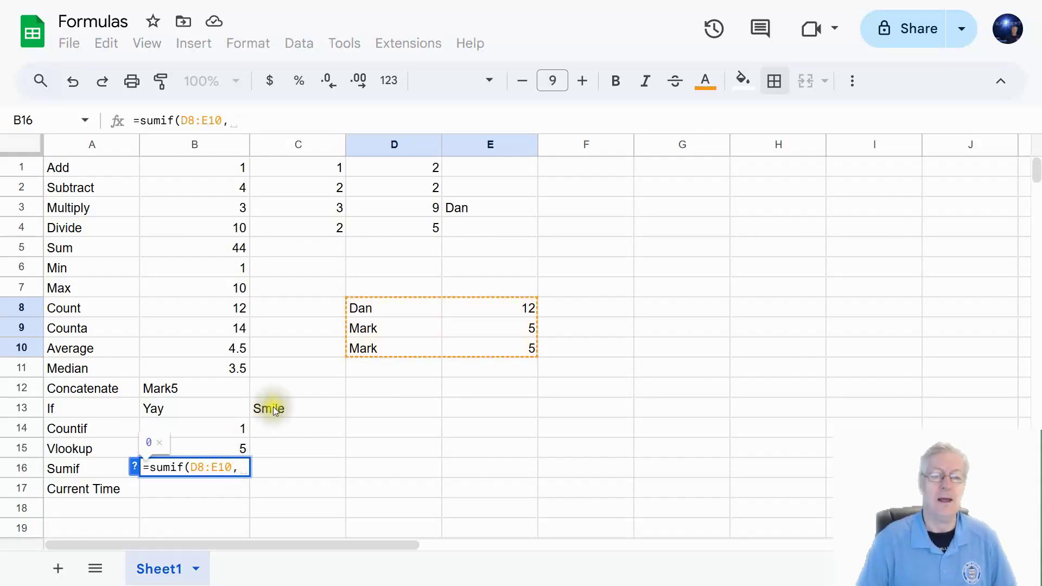
{"action": "left_click", "coordinate": [371, 328]}
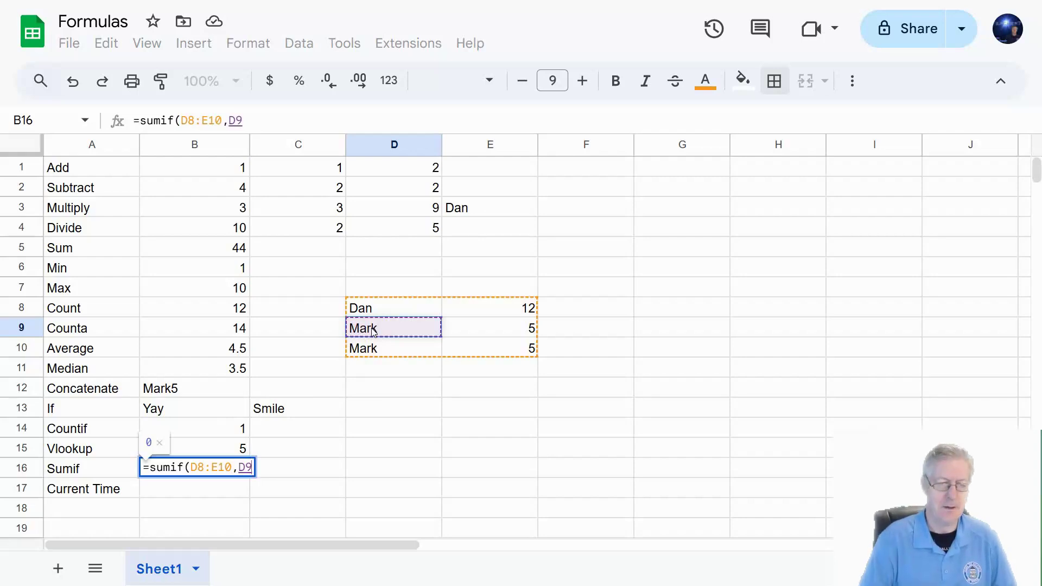
{"action": "type", "text": ","}
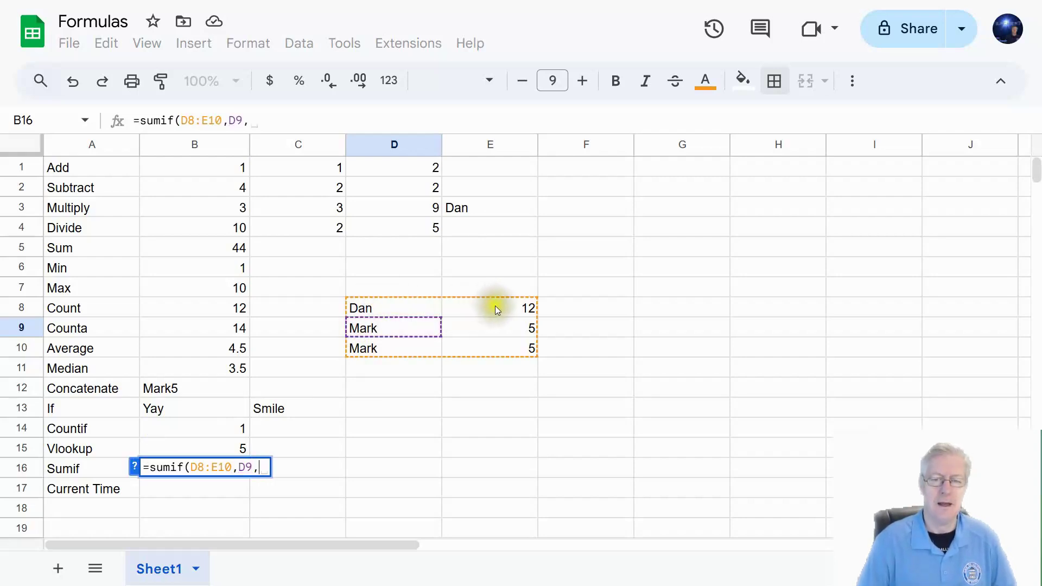
{"action": "left_click_drag", "start_coordinate": [500, 306], "coordinate": [503, 348]}
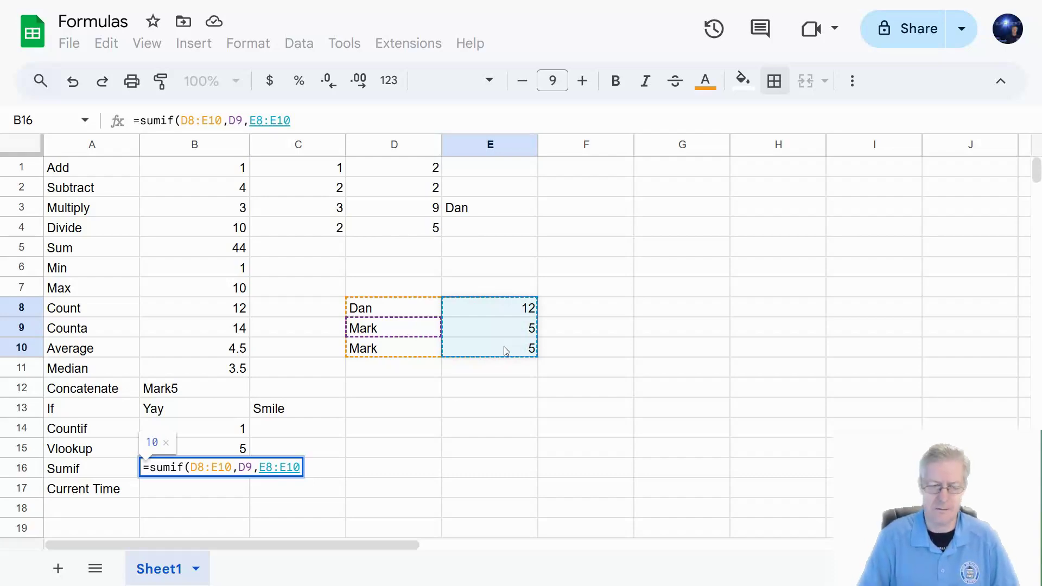
{"action": "key", "text": "Return"}
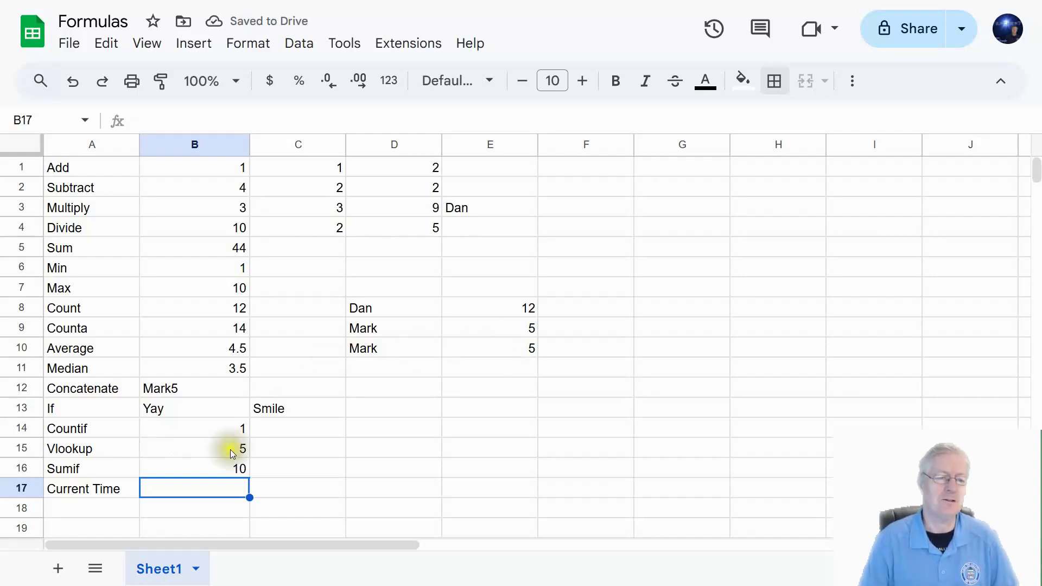
Step: Examine the Sumif formula in B16, checking its range D8:E10, criterion D9 and sum range E8:E10 in turn
{"action": "left_click", "coordinate": [222, 467]}
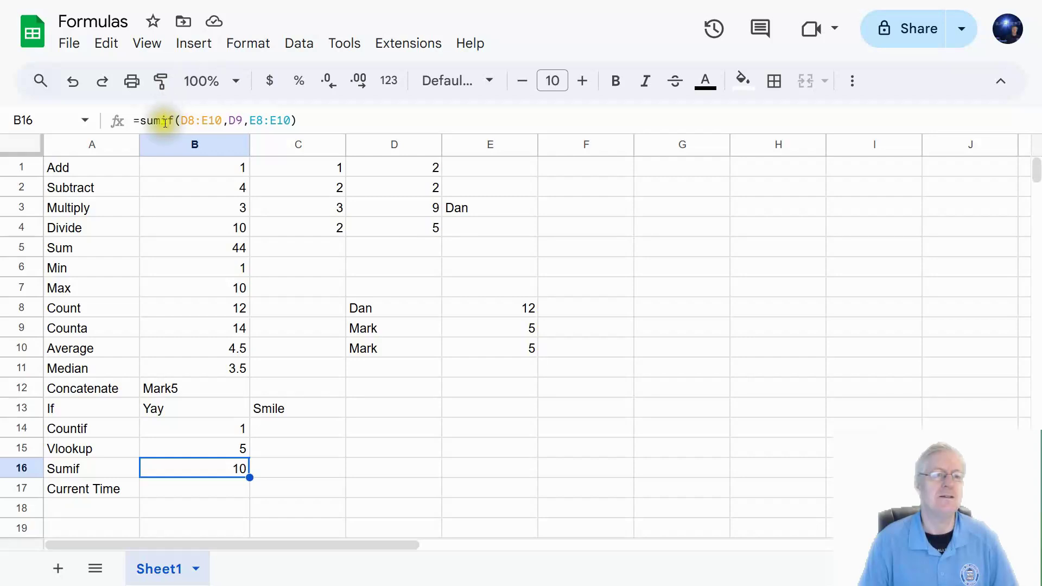
{"action": "left_click", "coordinate": [208, 120]}
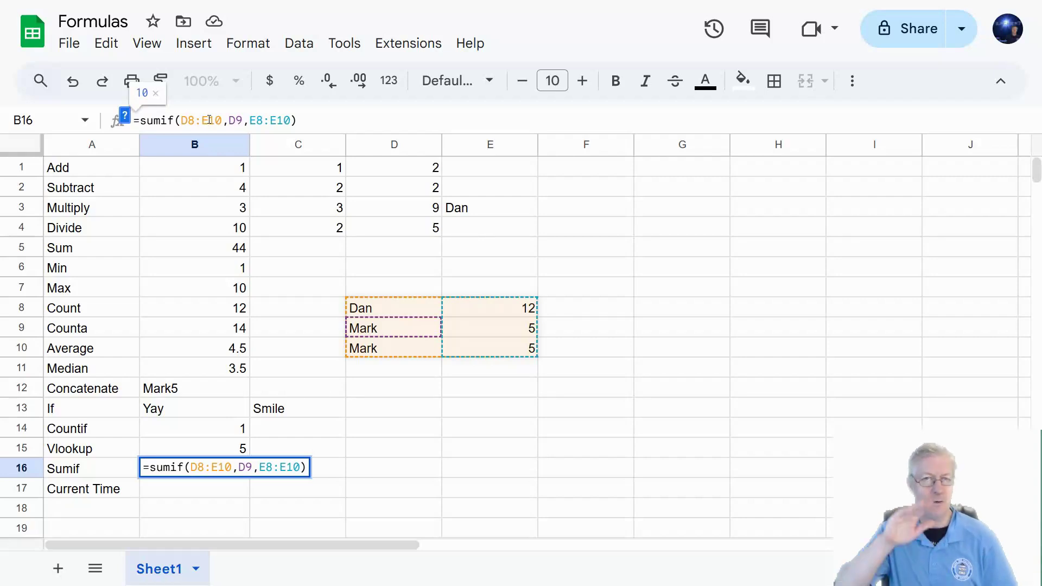
{"action": "left_click", "coordinate": [237, 120]}
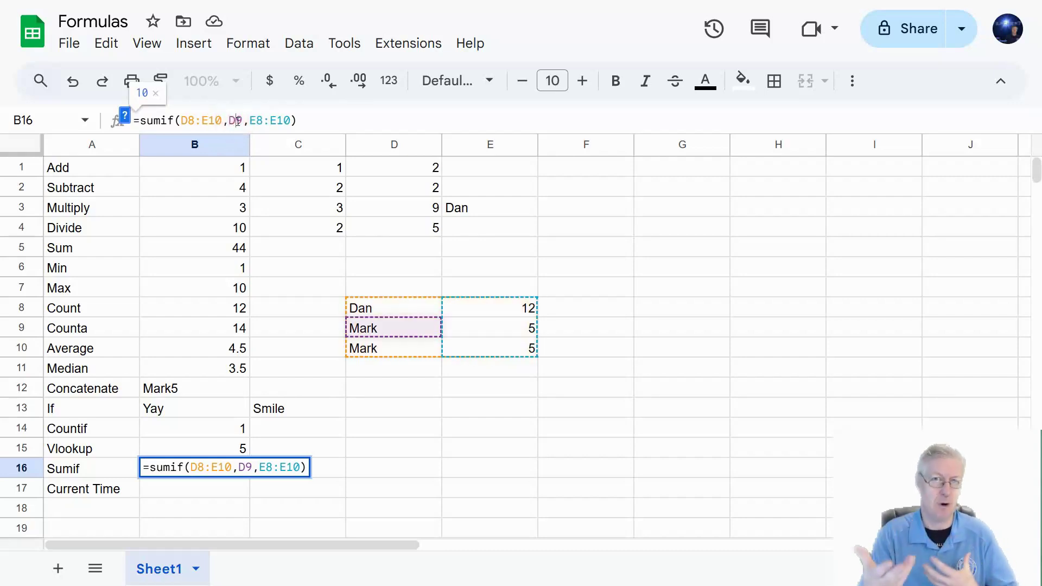
{"action": "left_click", "coordinate": [270, 120]}
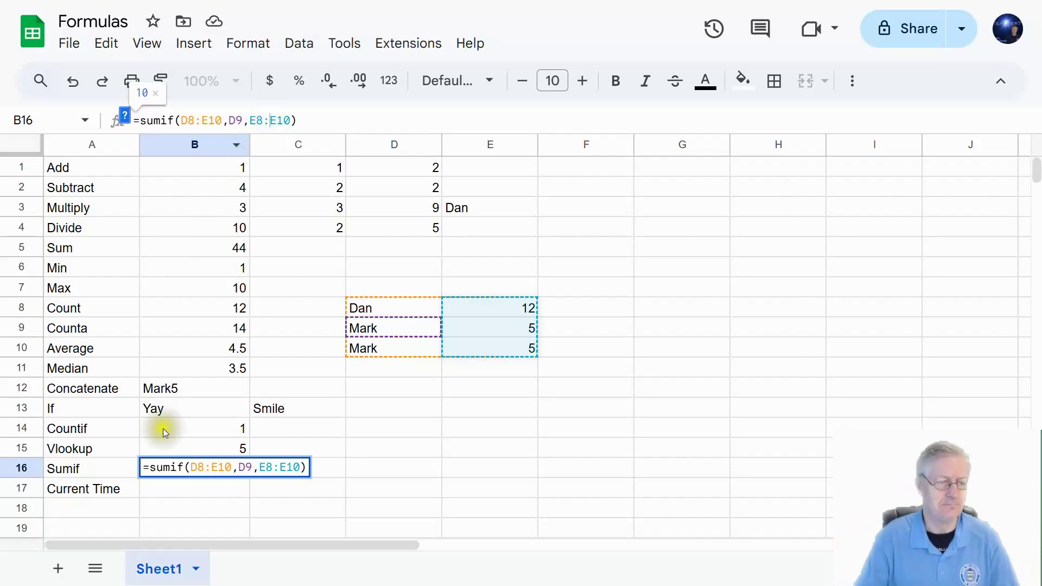
Step: Enter the formula =NOW() in cell B17 of the Current Time row and check the finished formula
{"action": "left_click", "coordinate": [193, 481]}
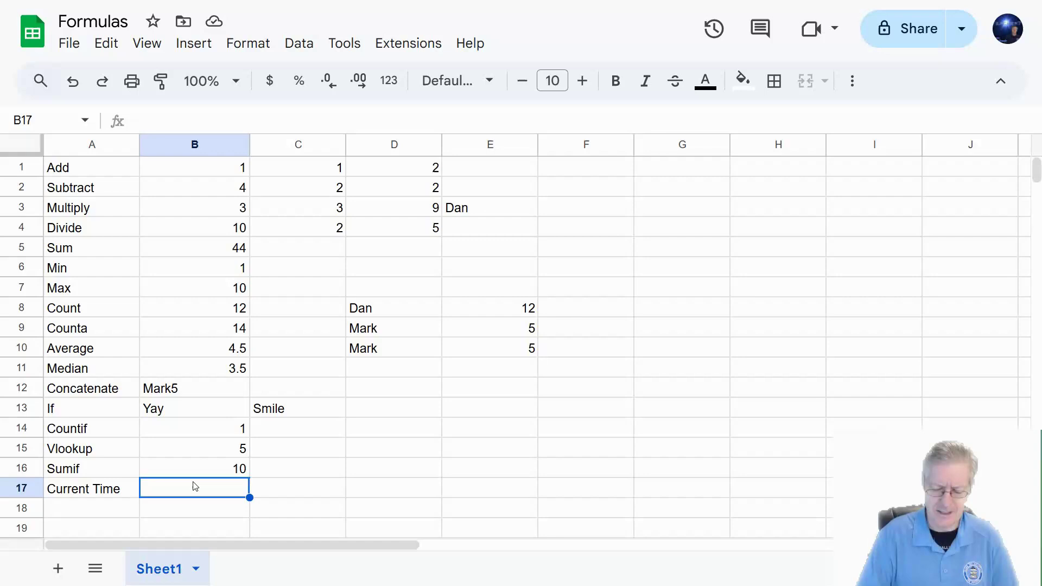
{"action": "type", "text": "=now"}
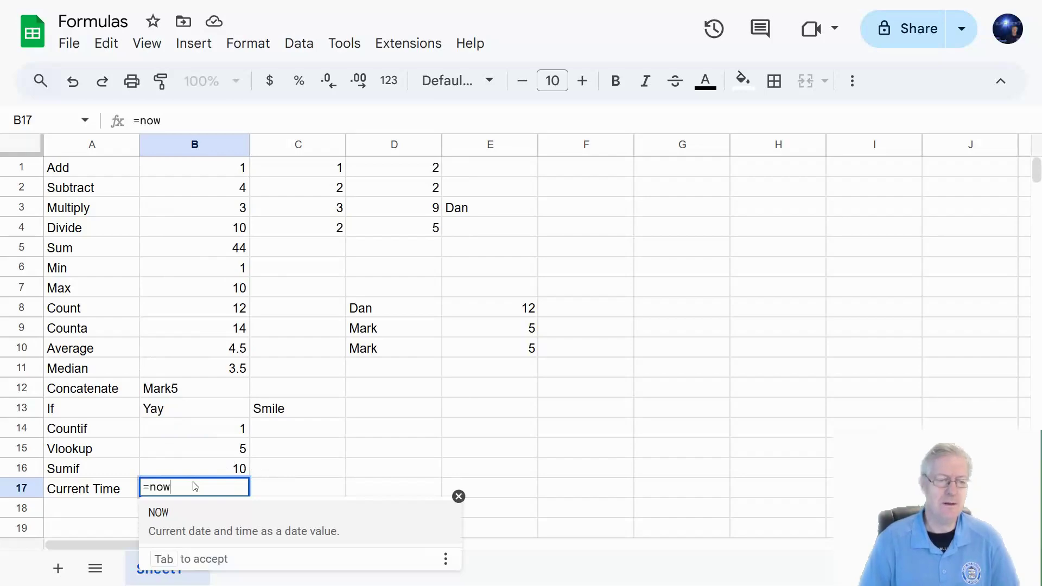
{"action": "key", "text": "Tab"}
{"action": "key", "text": "Return"}
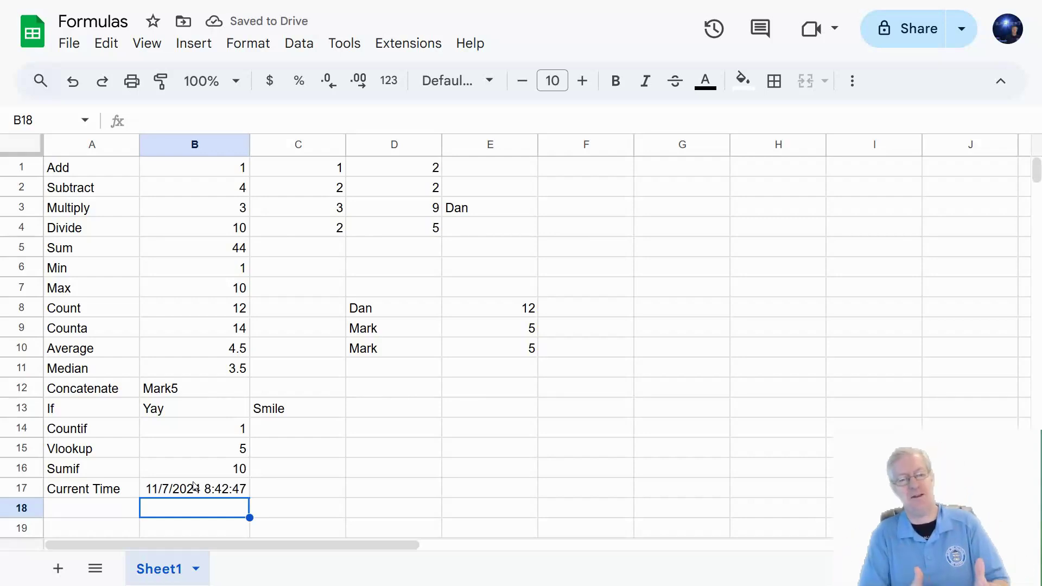
{"action": "left_click", "coordinate": [194, 487]}
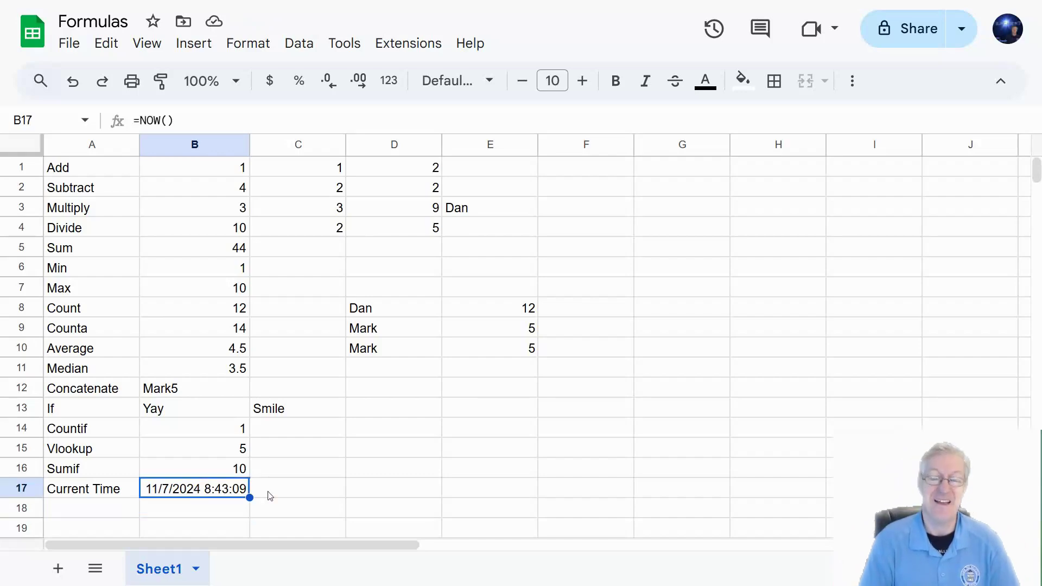